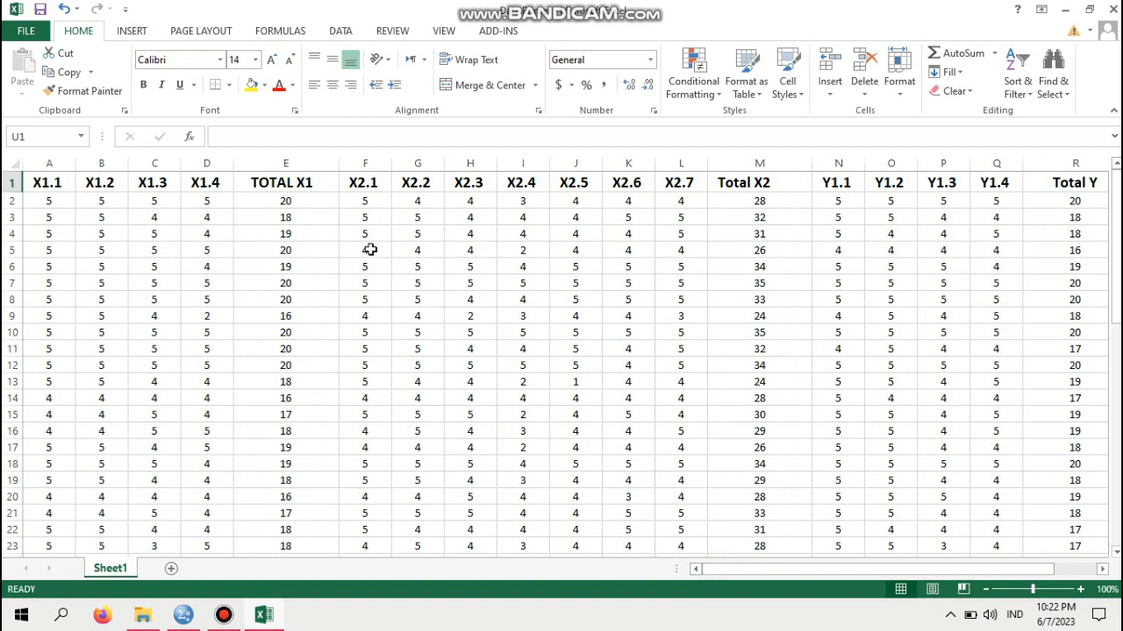
# Step: Examine the TOTAL X1, Total X2 and Total Y columns and all respondent rows in the questionnaire worksheet
pyautogui.click(319, 181)
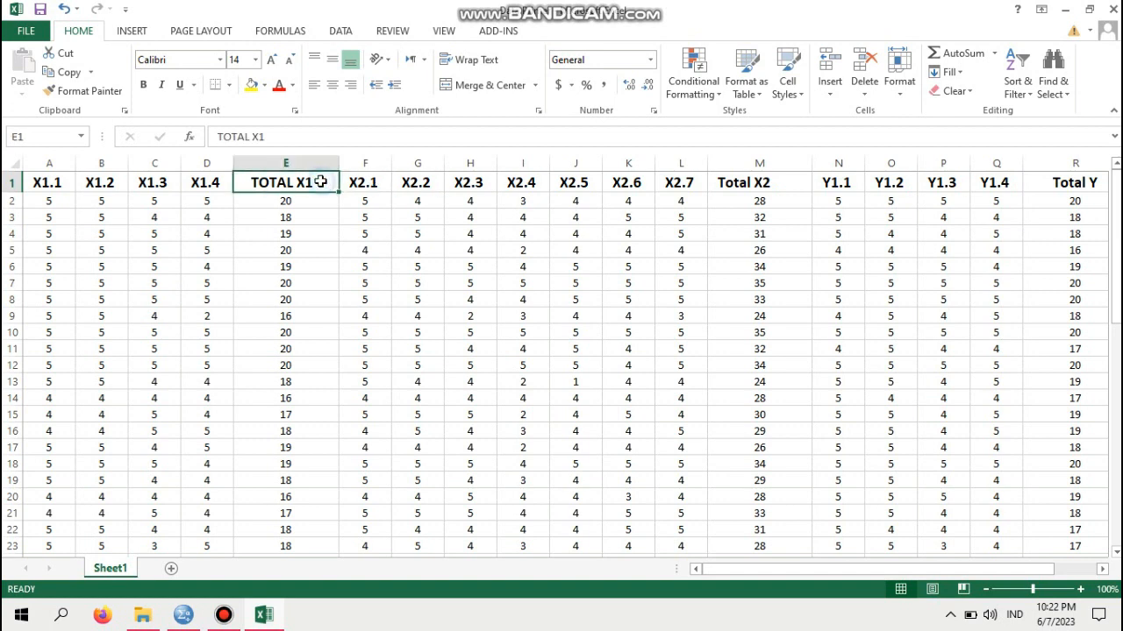
pyautogui.click(770, 185)
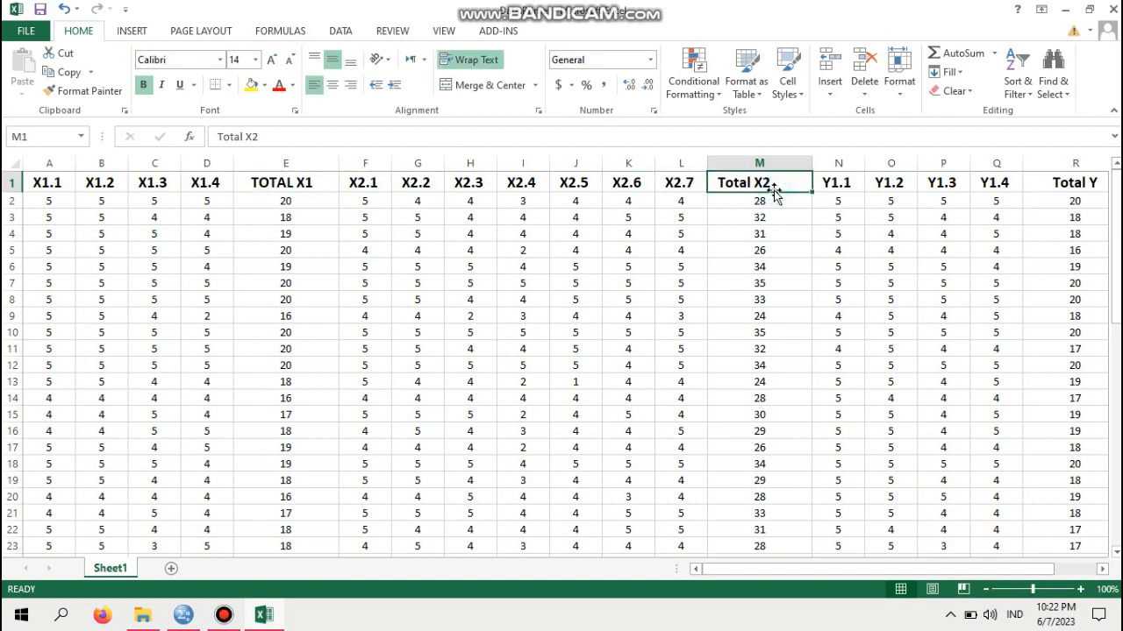
pyautogui.click(1081, 184)
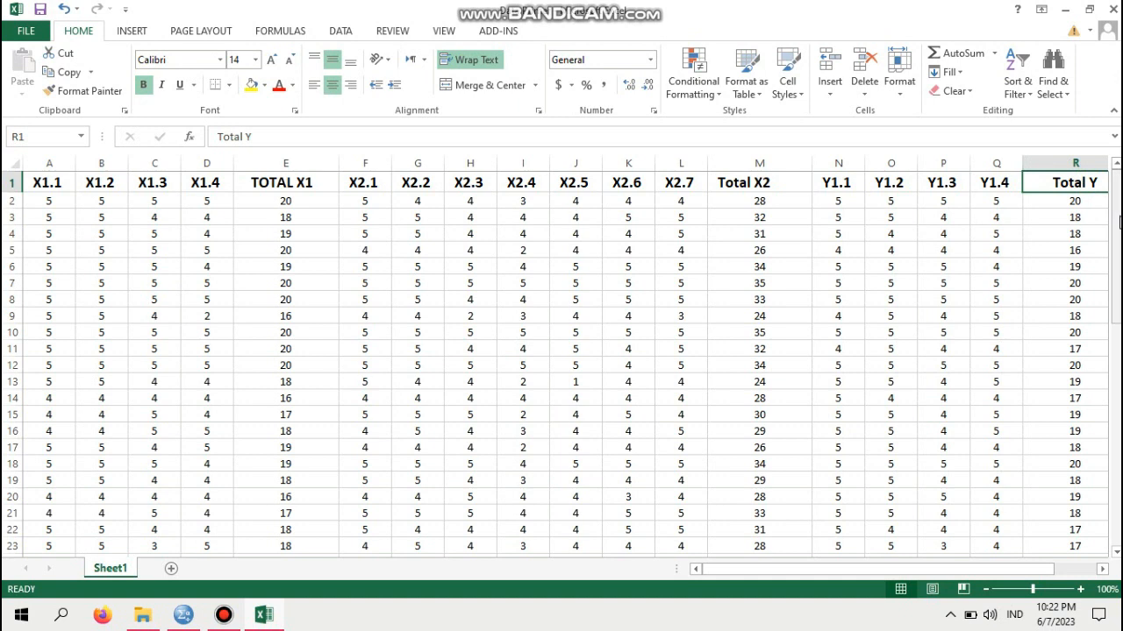
pyautogui.moveTo(1117, 219); pyautogui.dragTo(1117, 443)
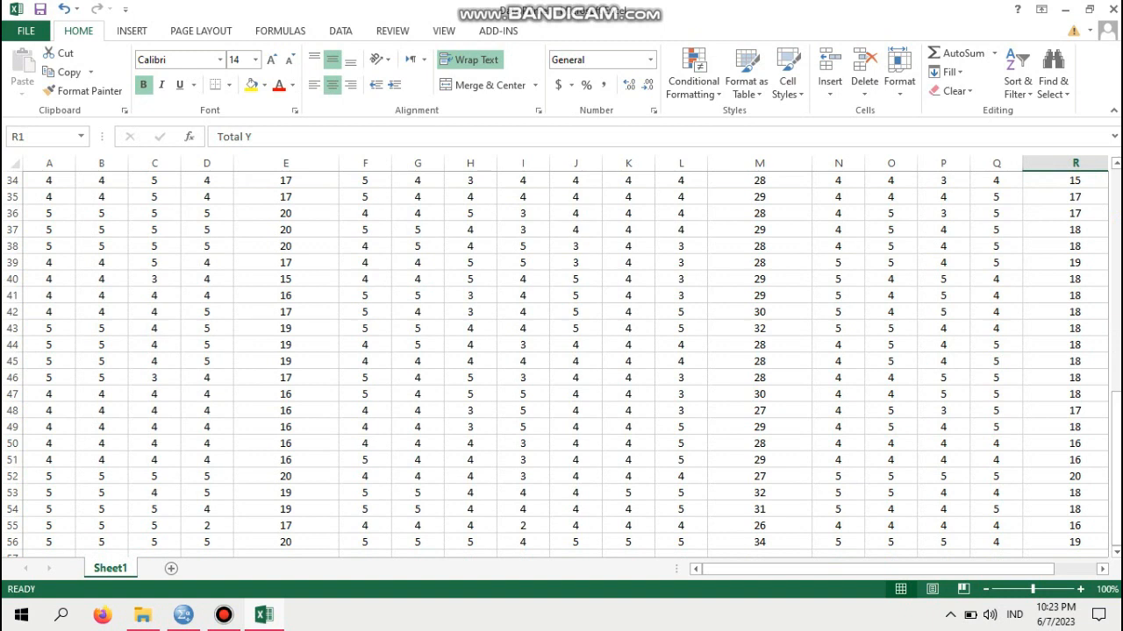
pyautogui.moveTo(1116, 465); pyautogui.dragTo(1113, 226)
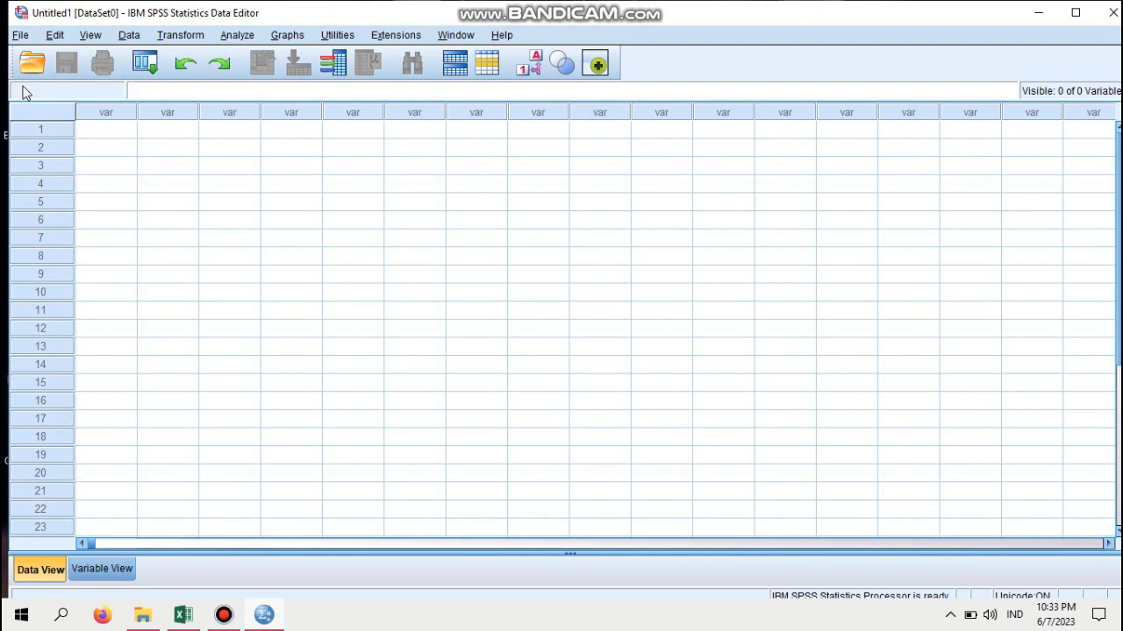
# Step: In IBM SPSS Statistics, start opening a data file from the Analisis Data SPSS folder and show Excel files
pyautogui.click(22, 36)
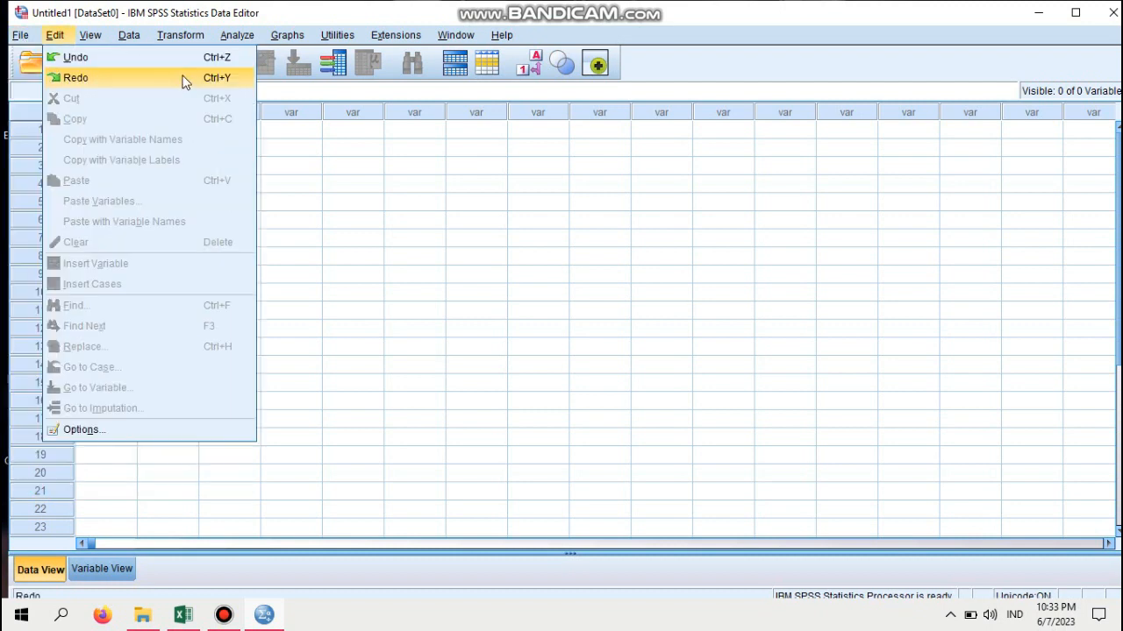
pyautogui.moveTo(21, 35)
pyautogui.moveTo(83, 72)
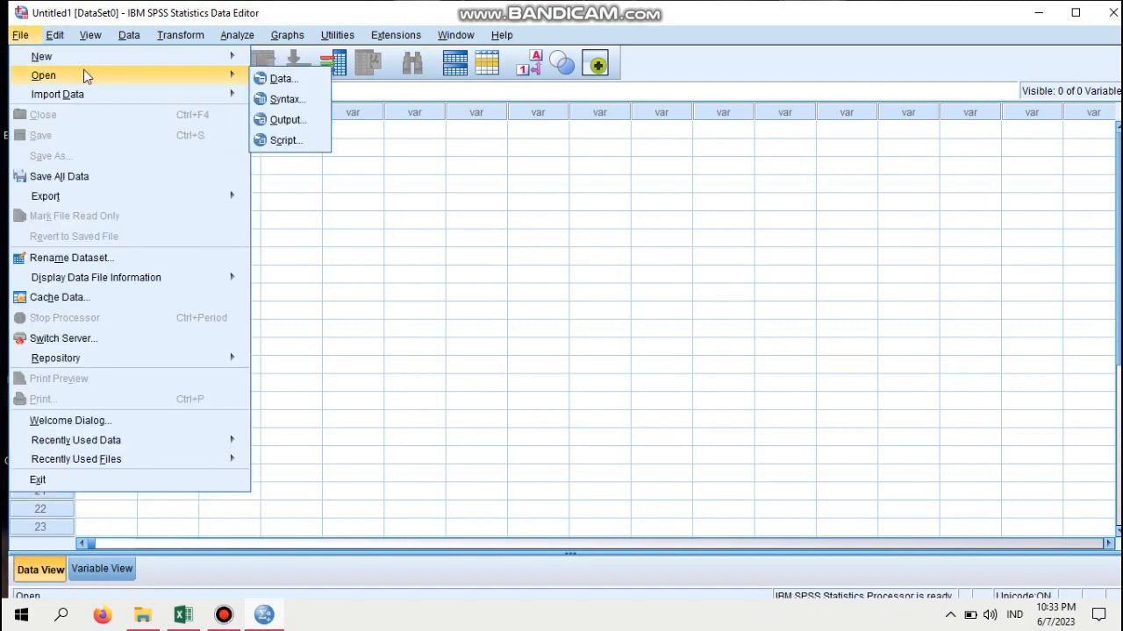
pyautogui.click(270, 80)
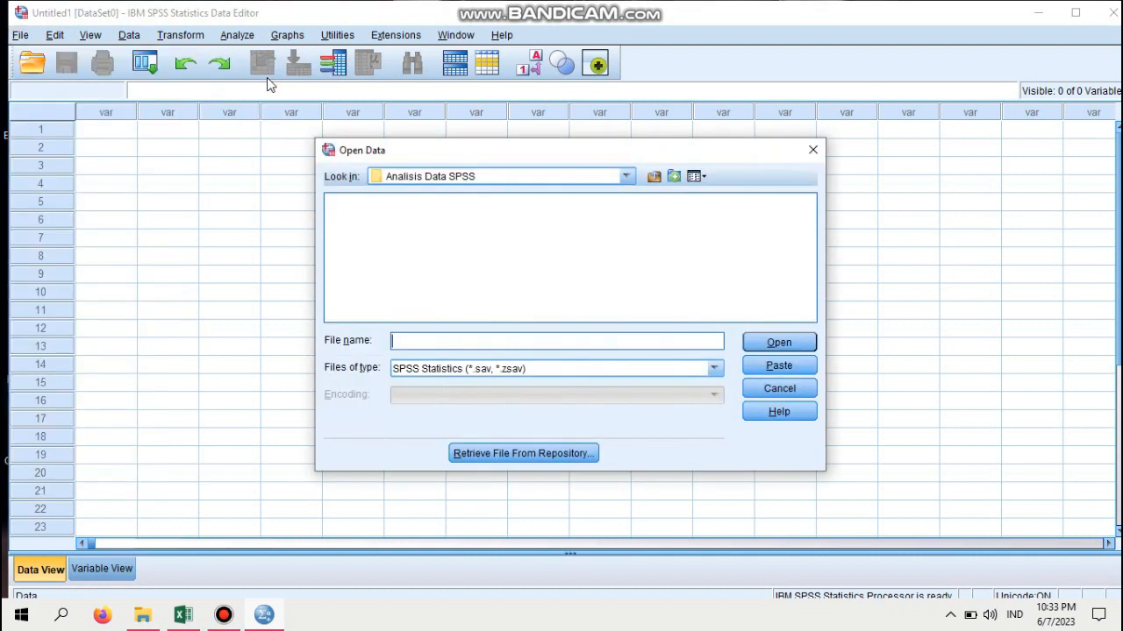
pyautogui.click(627, 177)
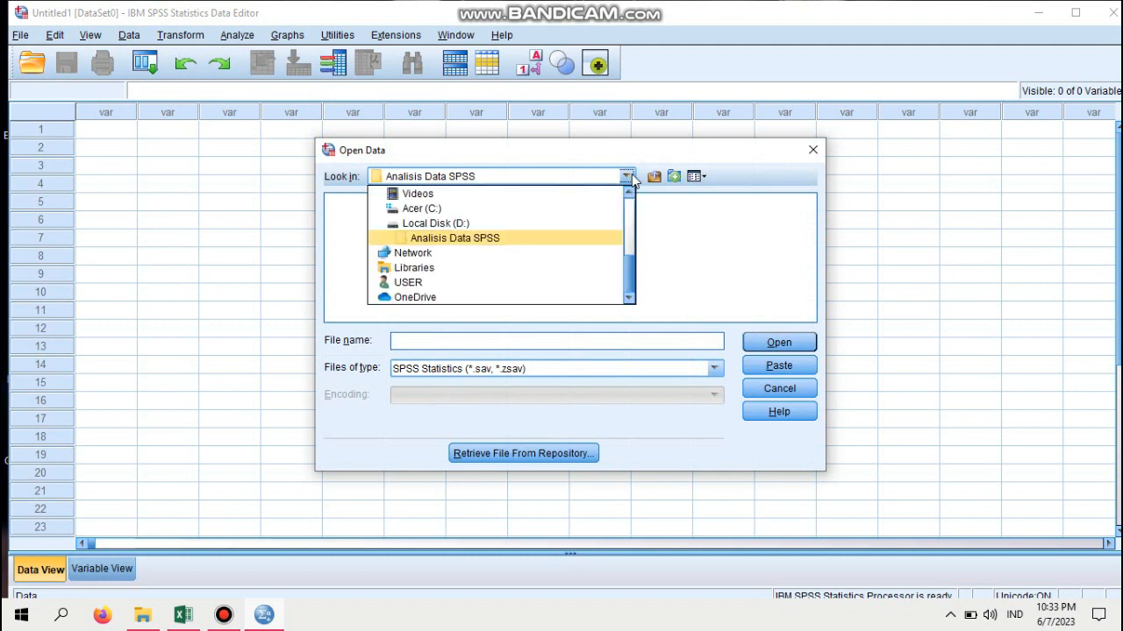
pyautogui.click(482, 238)
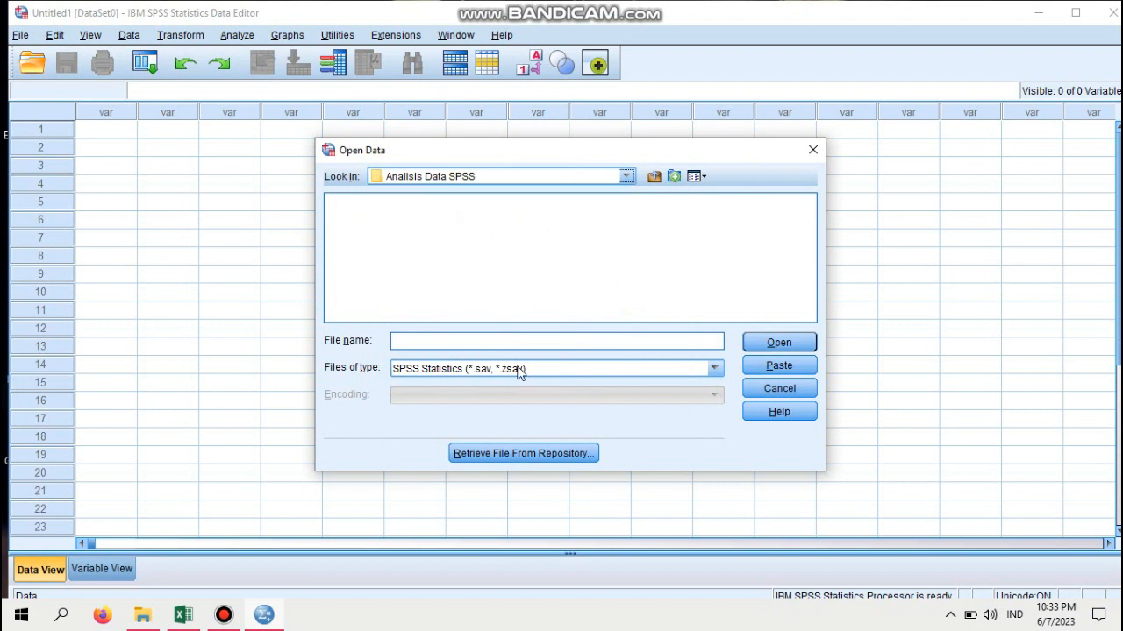
pyautogui.click(715, 369)
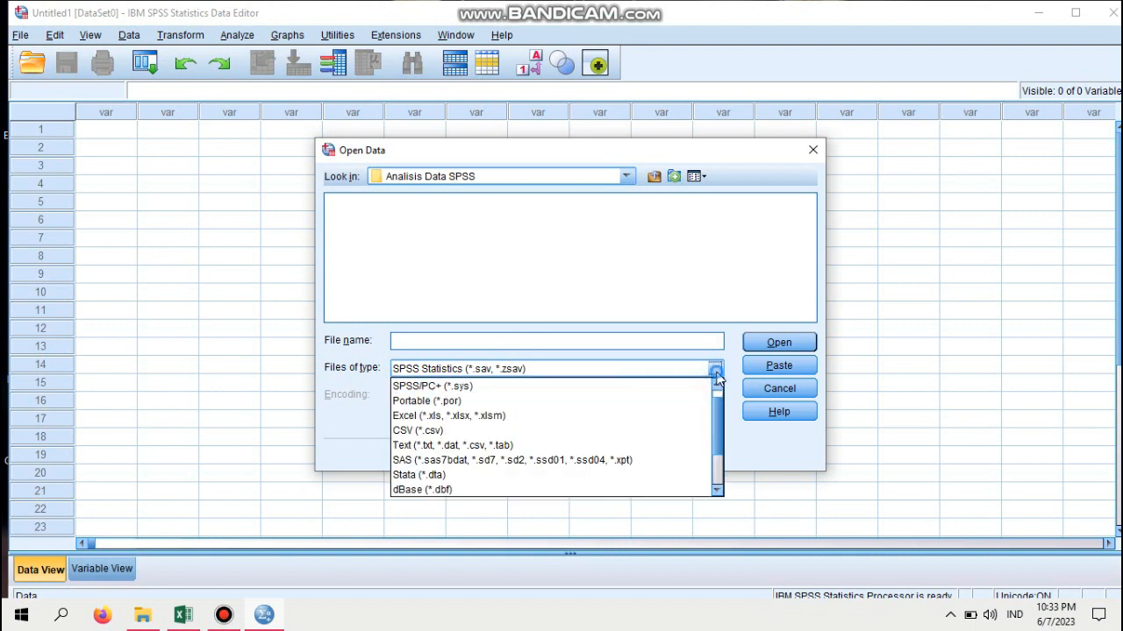
pyautogui.click(493, 417)
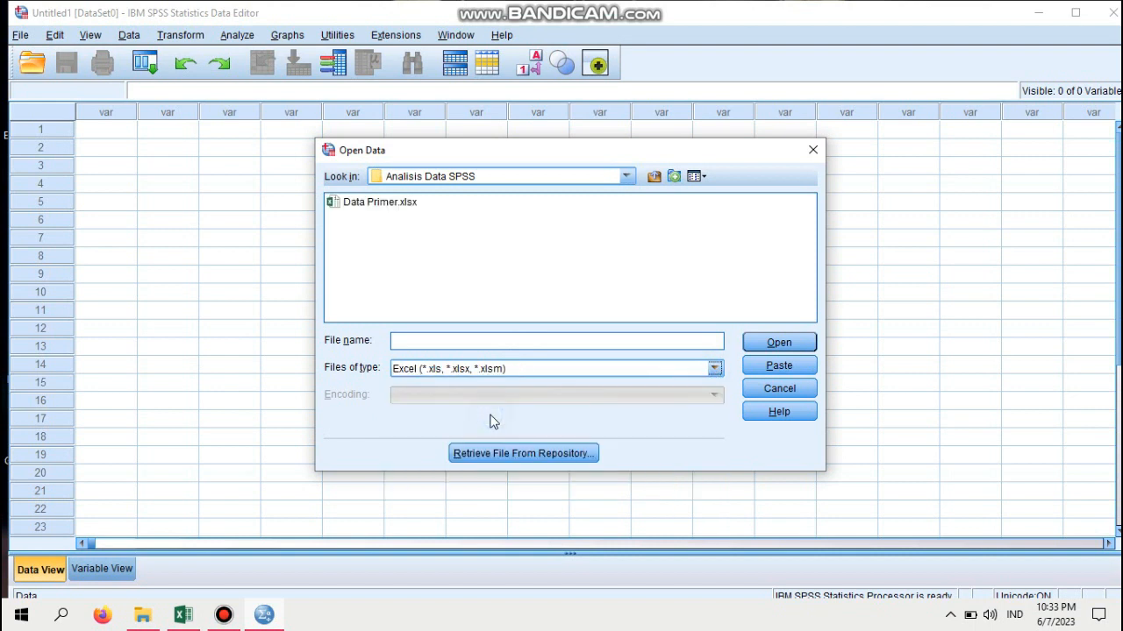
# Step: Import Sheet1 of Data Primer.xlsx with the default read settings and look through the imported variables
pyautogui.click(387, 203)
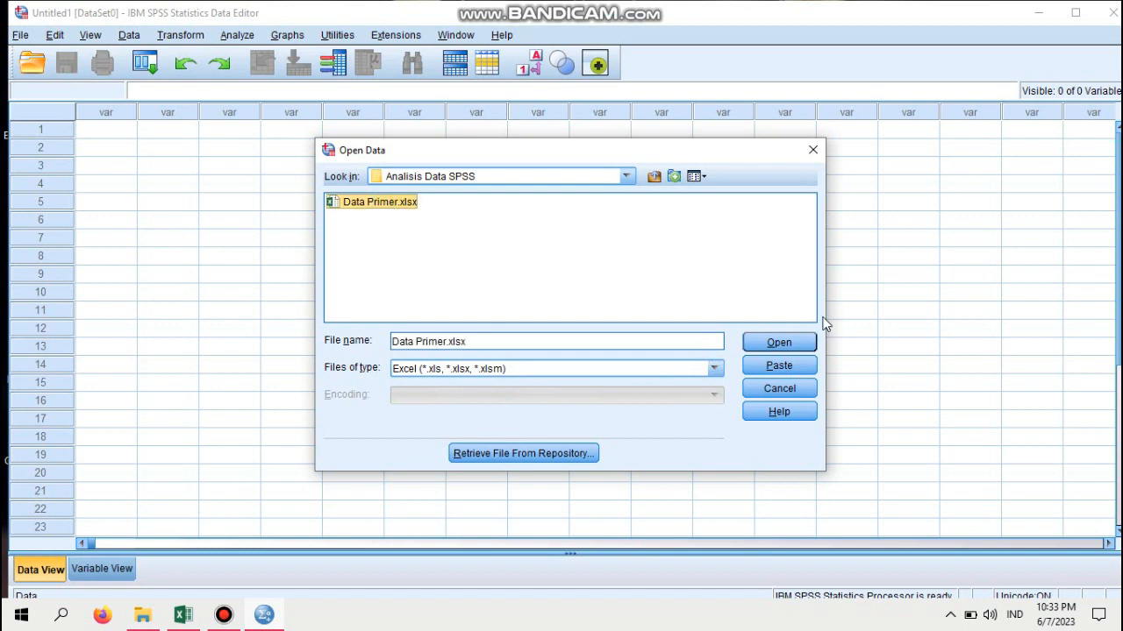
pyautogui.click(777, 344)
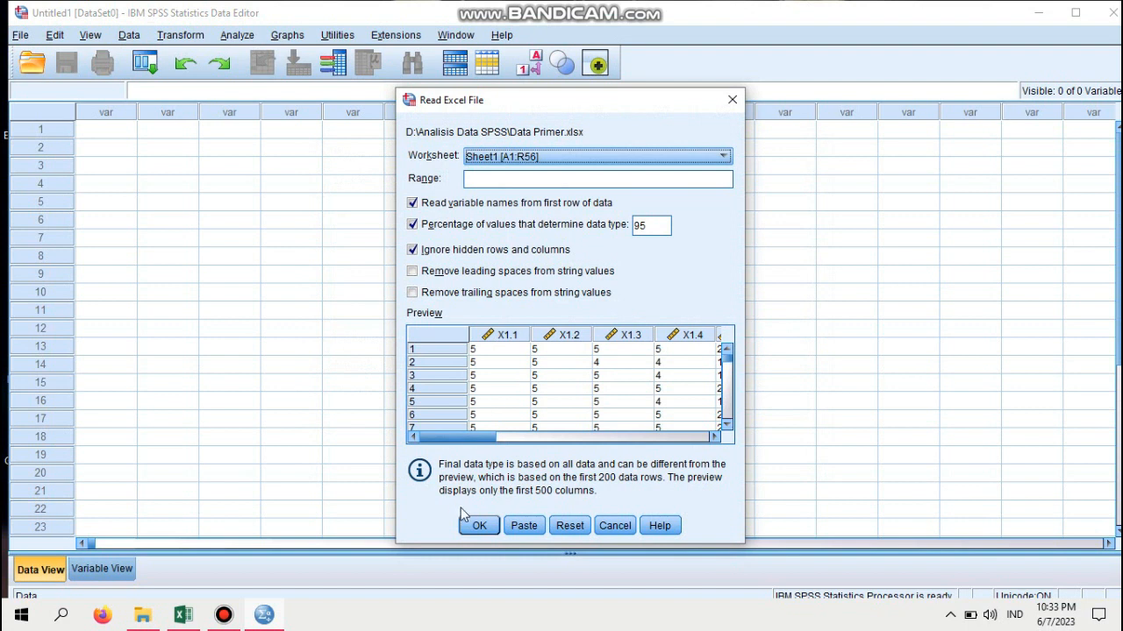
pyautogui.click(481, 531)
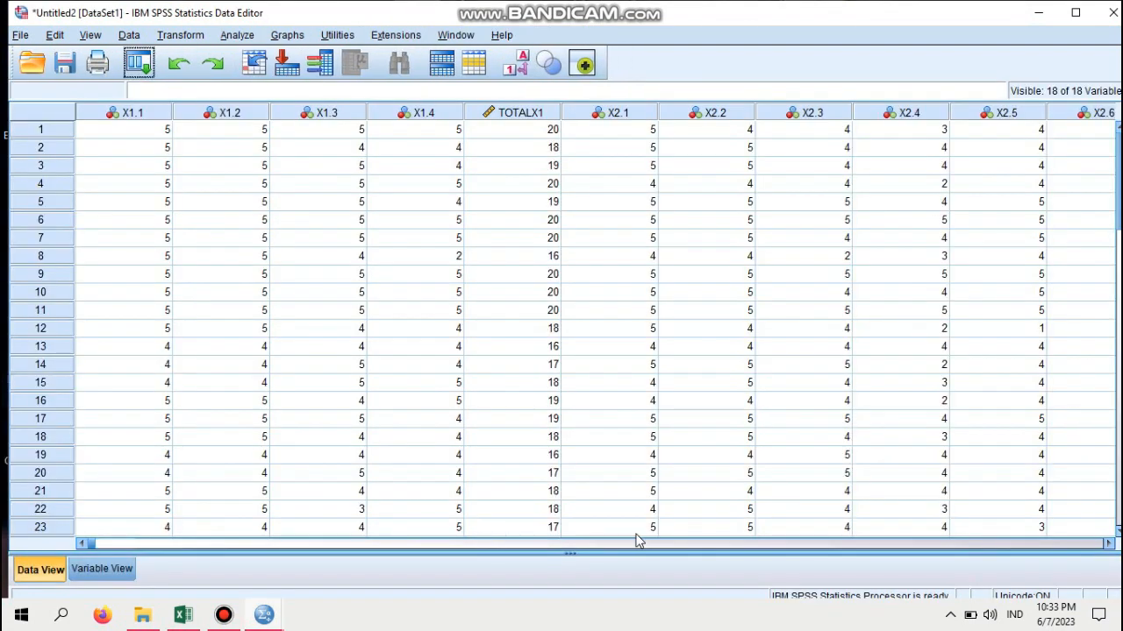
pyautogui.click(601, 545)
pyautogui.moveTo(602, 551); pyautogui.dragTo(105, 544)
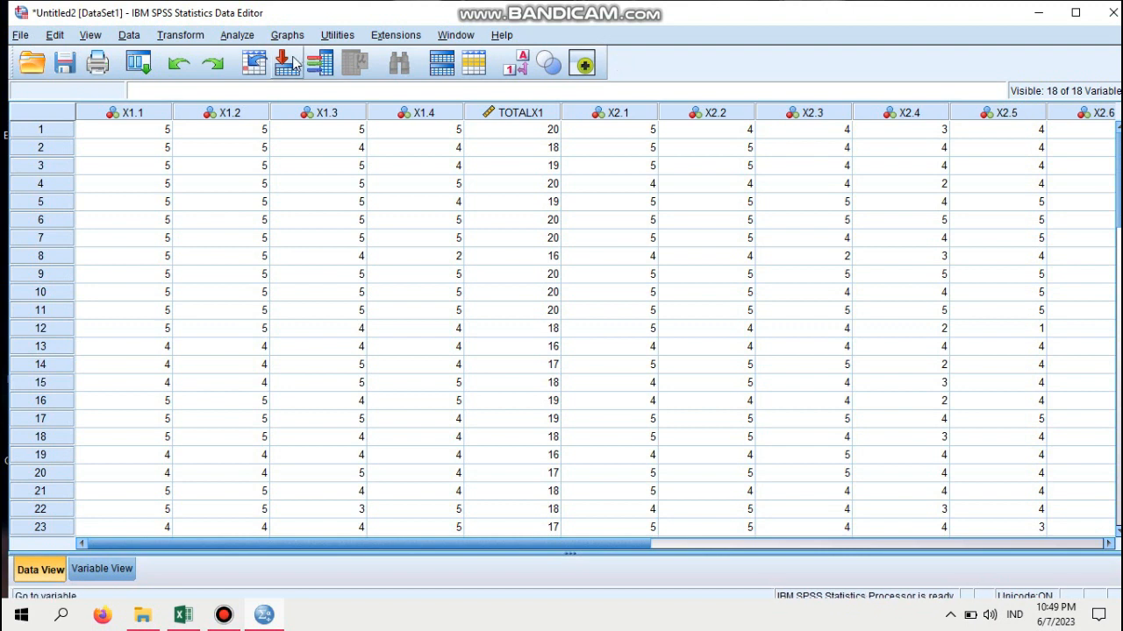
# Step: Start a Reliability Analysis and add all variables as its items
pyautogui.click(242, 40)
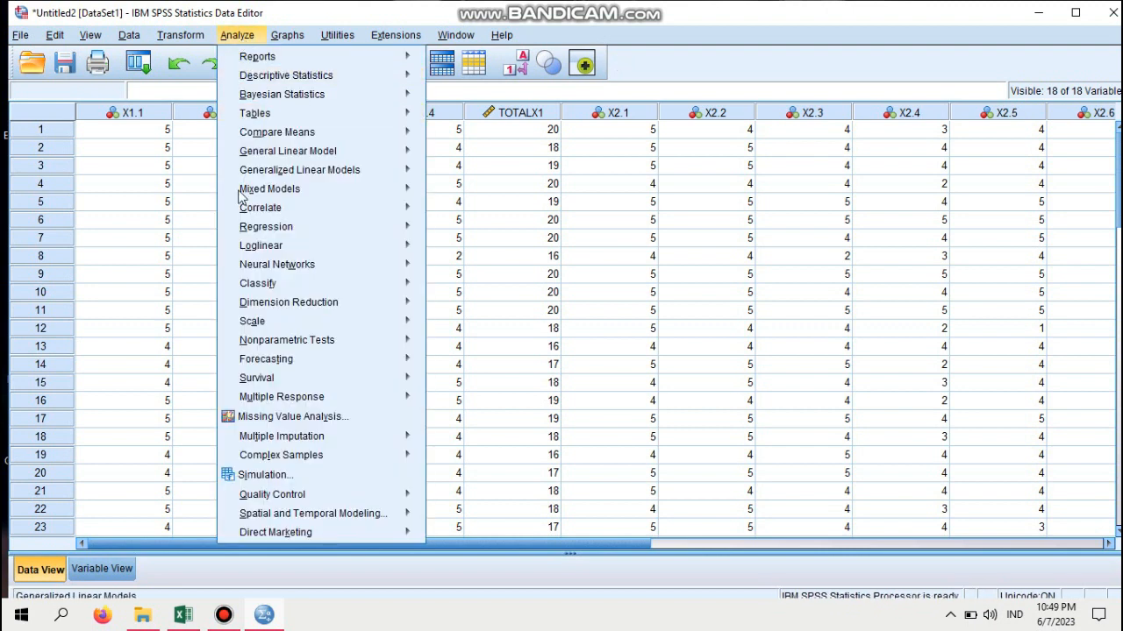
pyautogui.moveTo(269, 327)
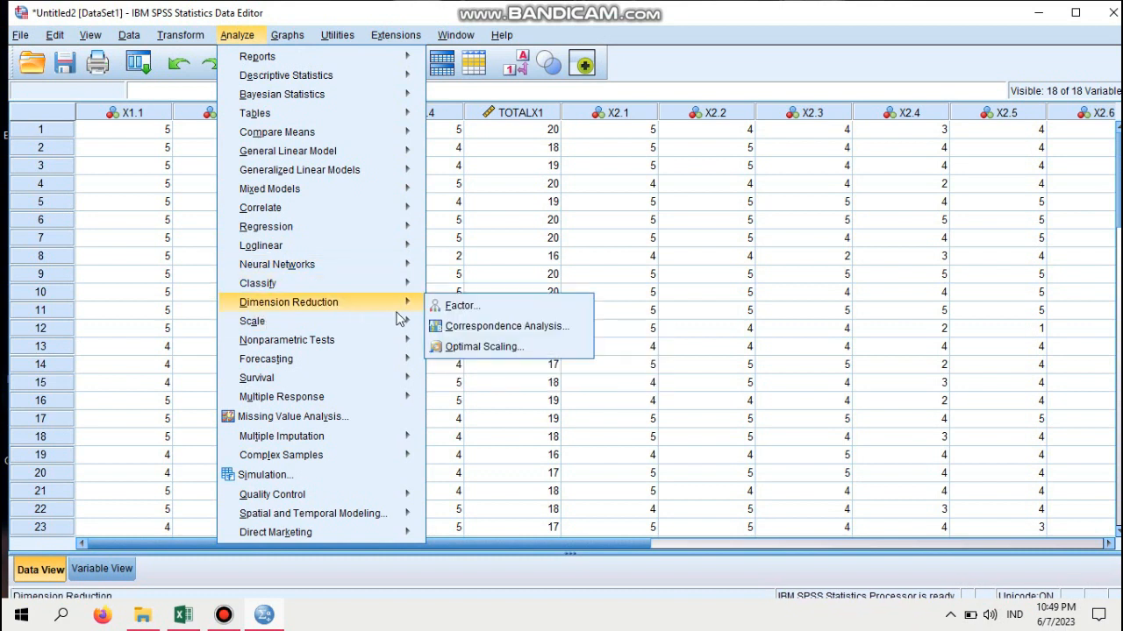
pyautogui.click(488, 324)
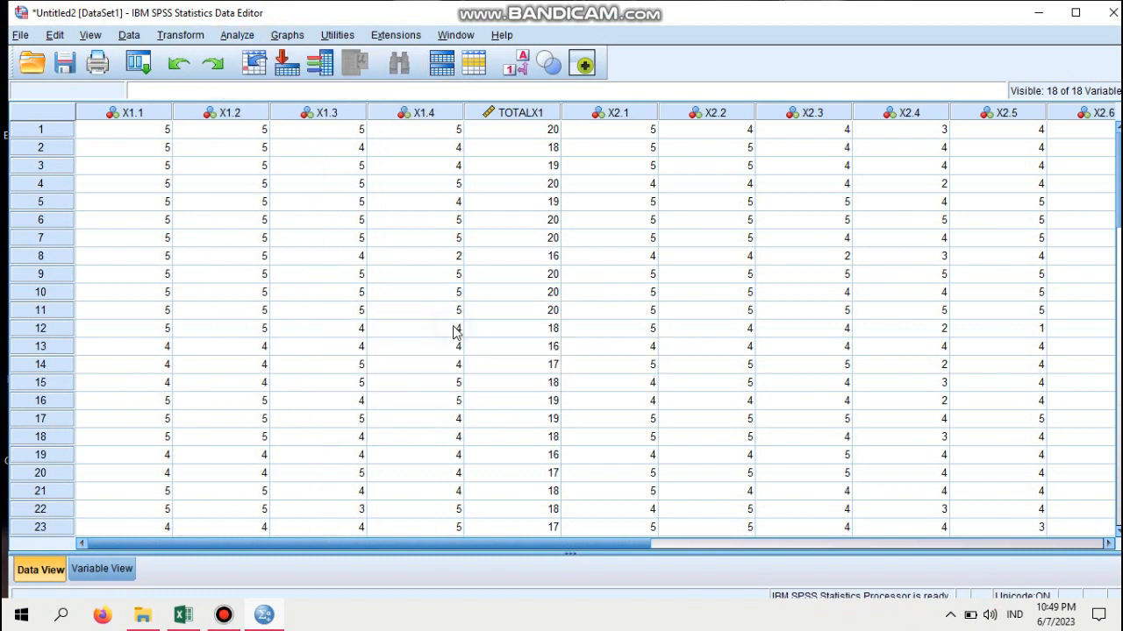
pyautogui.click(487, 192)
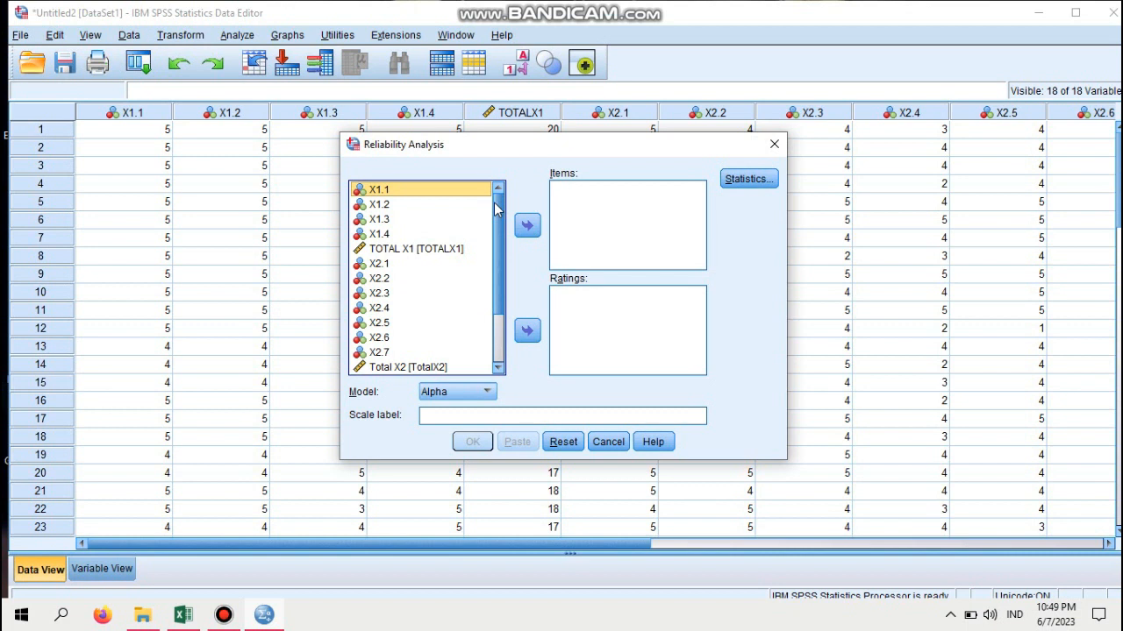
pyautogui.hotkey('ctrl', 'a')
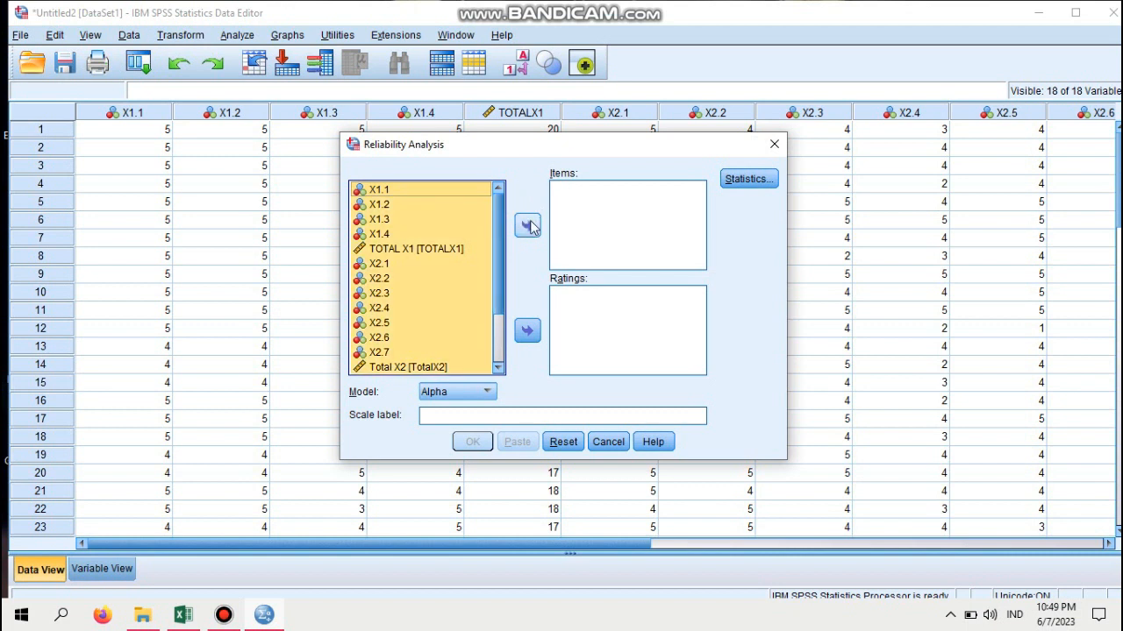
pyautogui.click(527, 226)
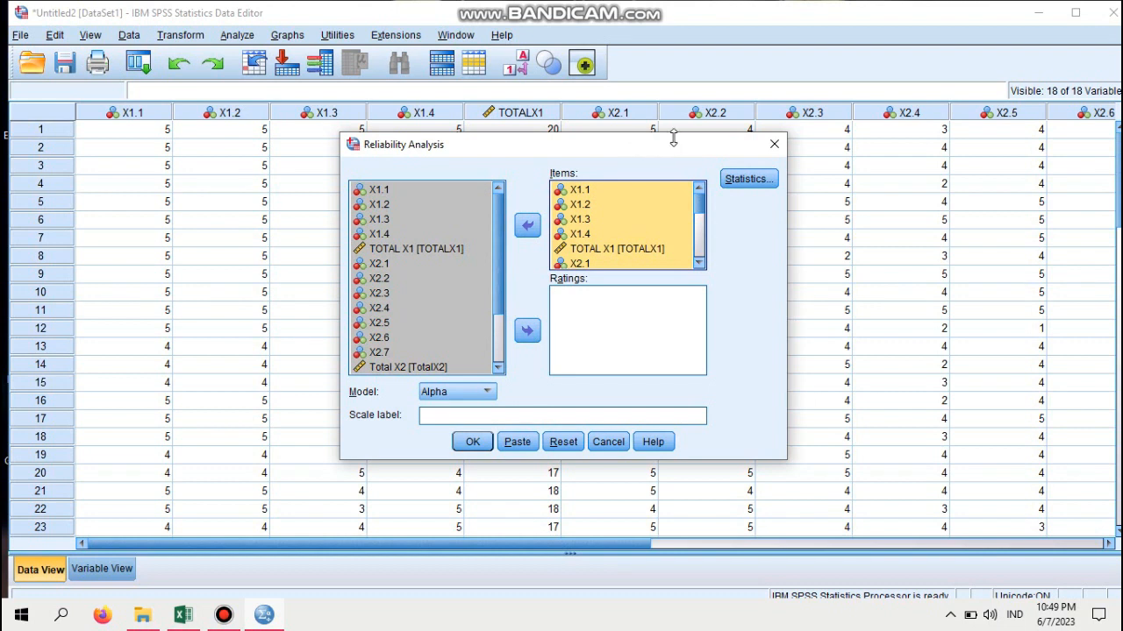
# Step: Include the "Scale if item deleted" descriptives and run the reliability analysis with the Alpha model
pyautogui.click(739, 180)
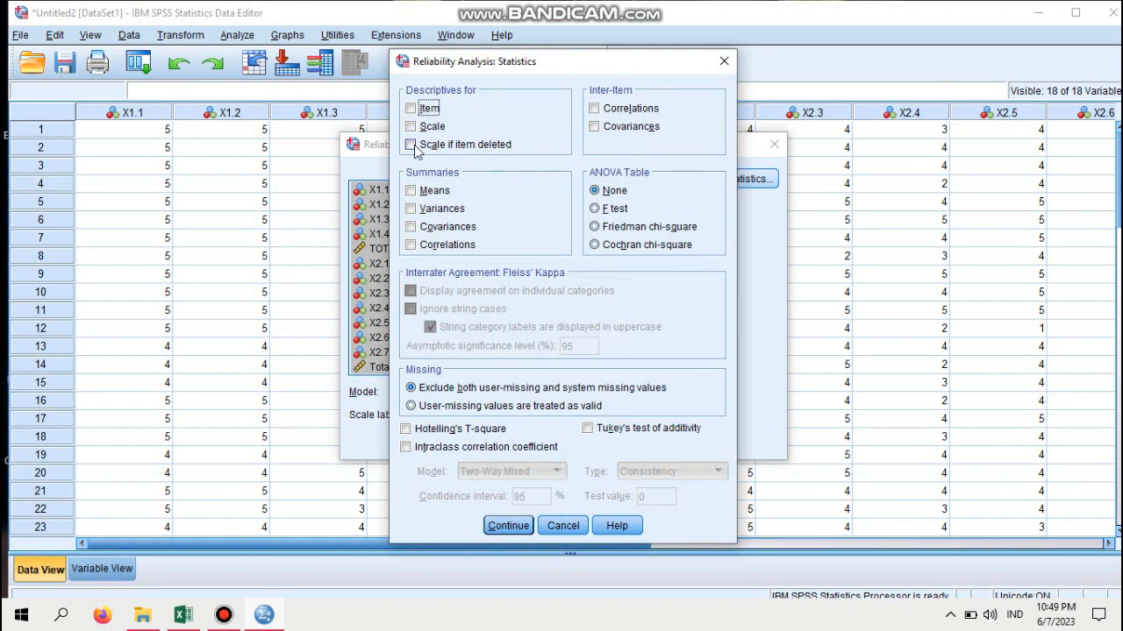
pyautogui.click(412, 145)
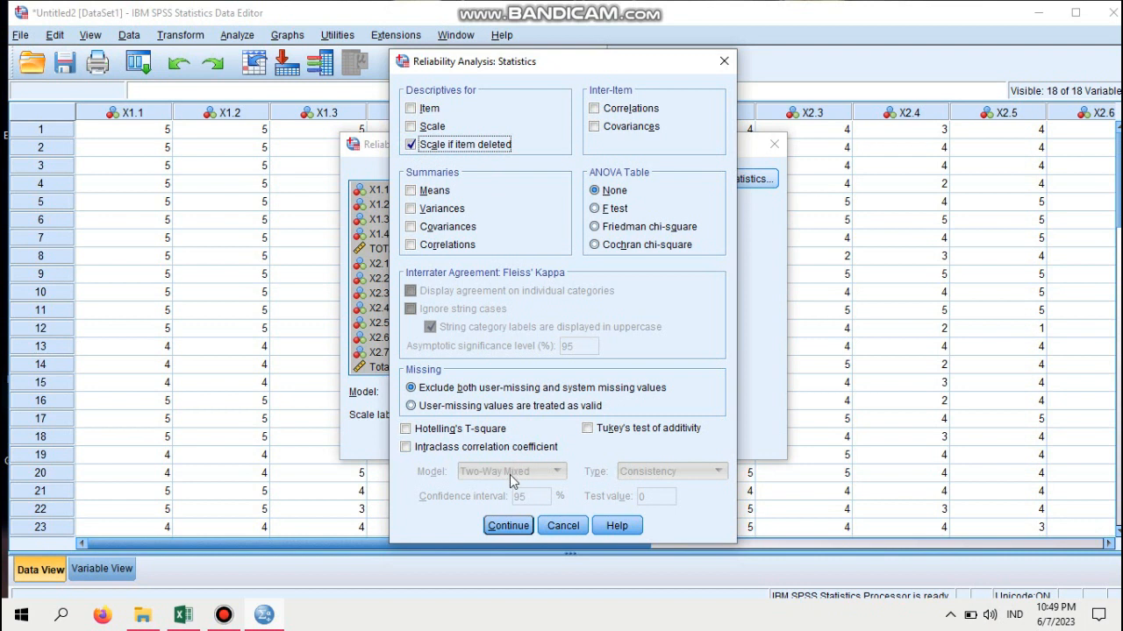
pyautogui.click(508, 527)
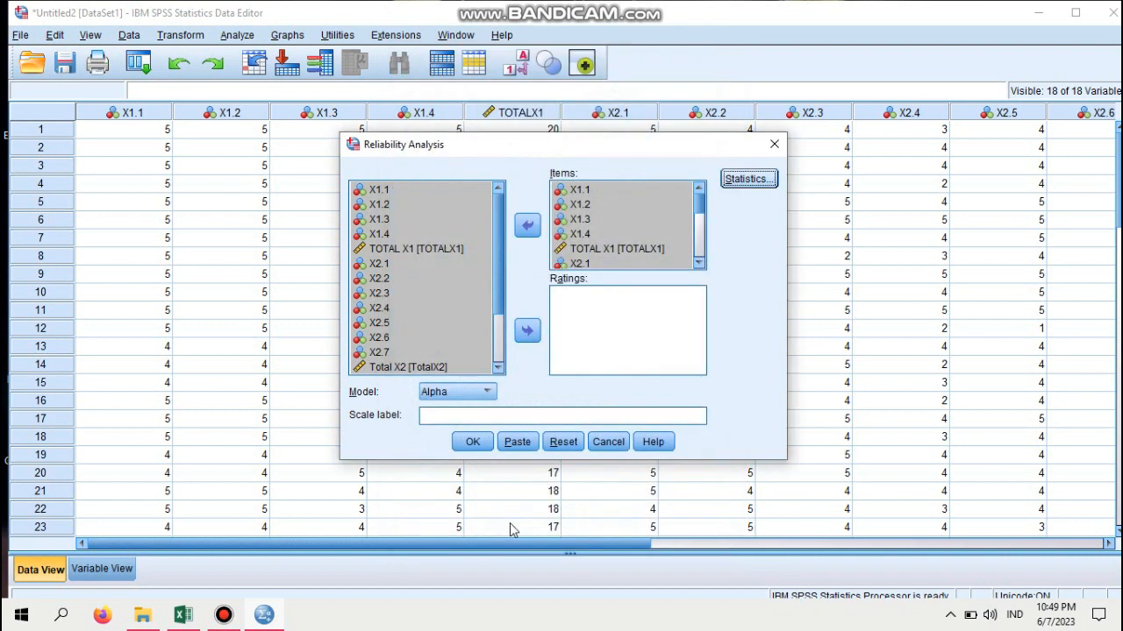
pyautogui.click(471, 443)
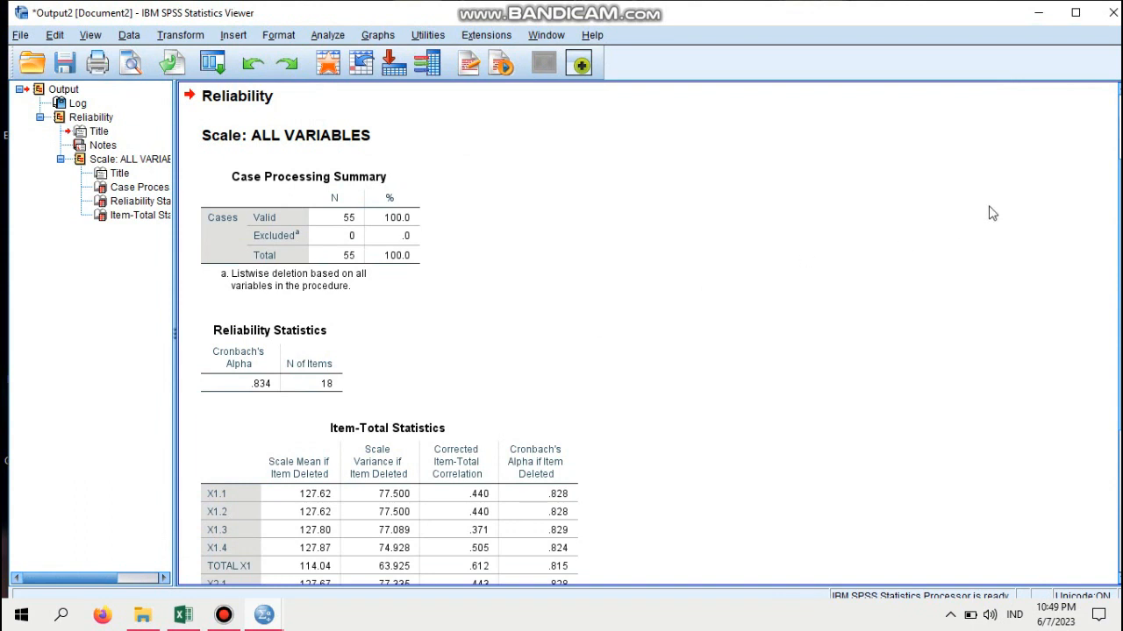
# Step: Review the Item-Total Statistics and save the output in the Analisis Data SPSS folder as "Uji Validitas dan Reliabilitas"
pyautogui.moveTo(1119, 293); pyautogui.dragTo(1115, 344)
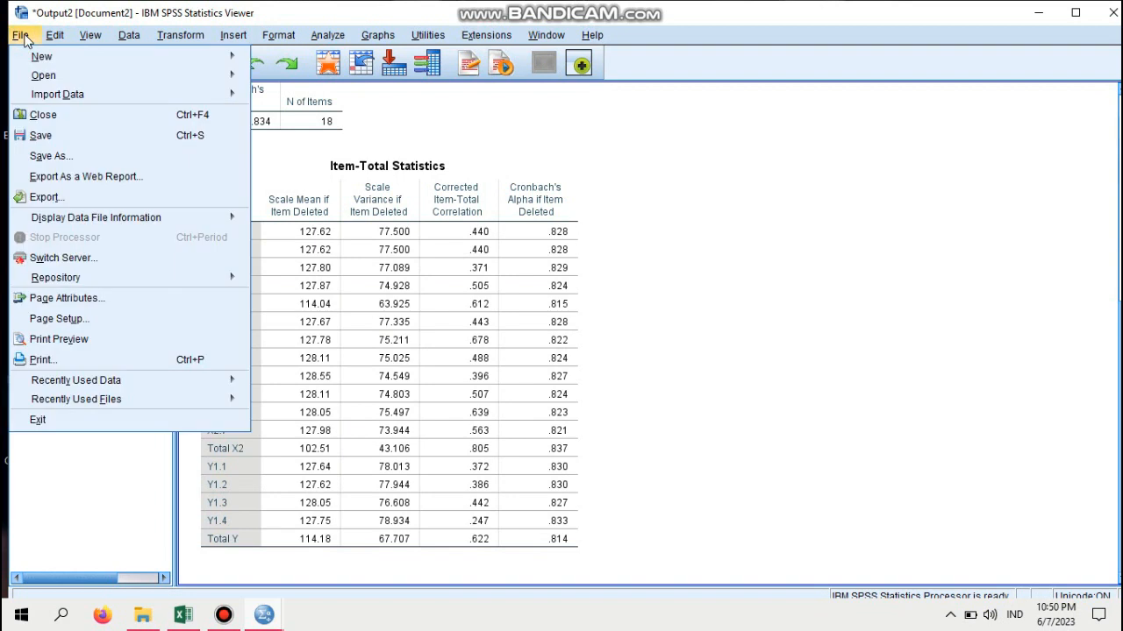
pyautogui.click(45, 157)
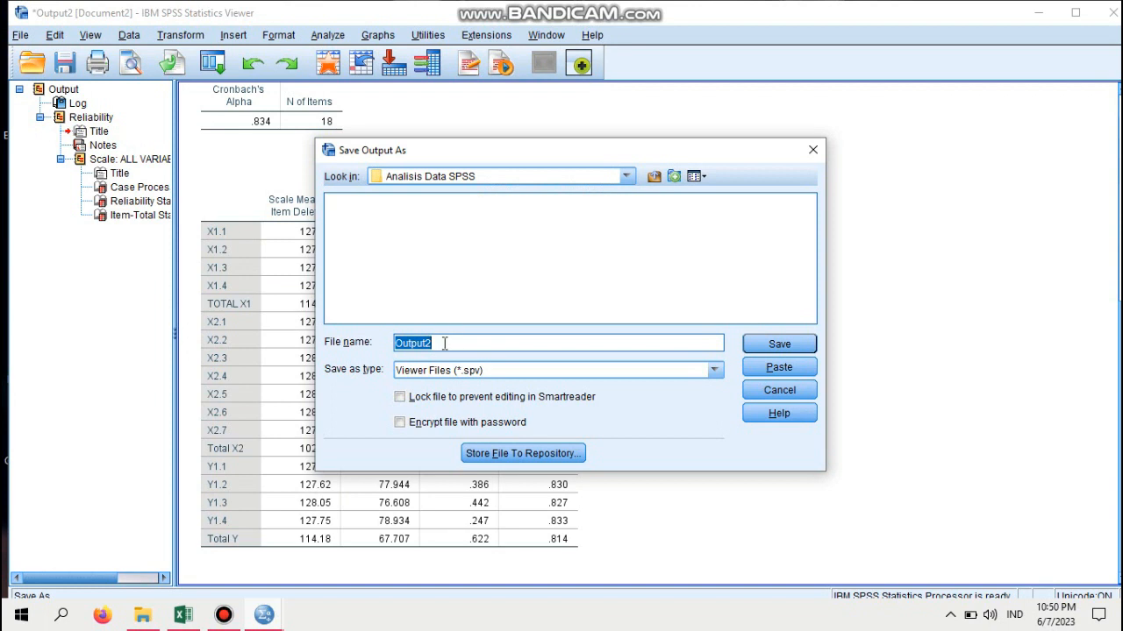
pyautogui.press('BackSpace')
pyautogui.write('Uji Validitas dan ')
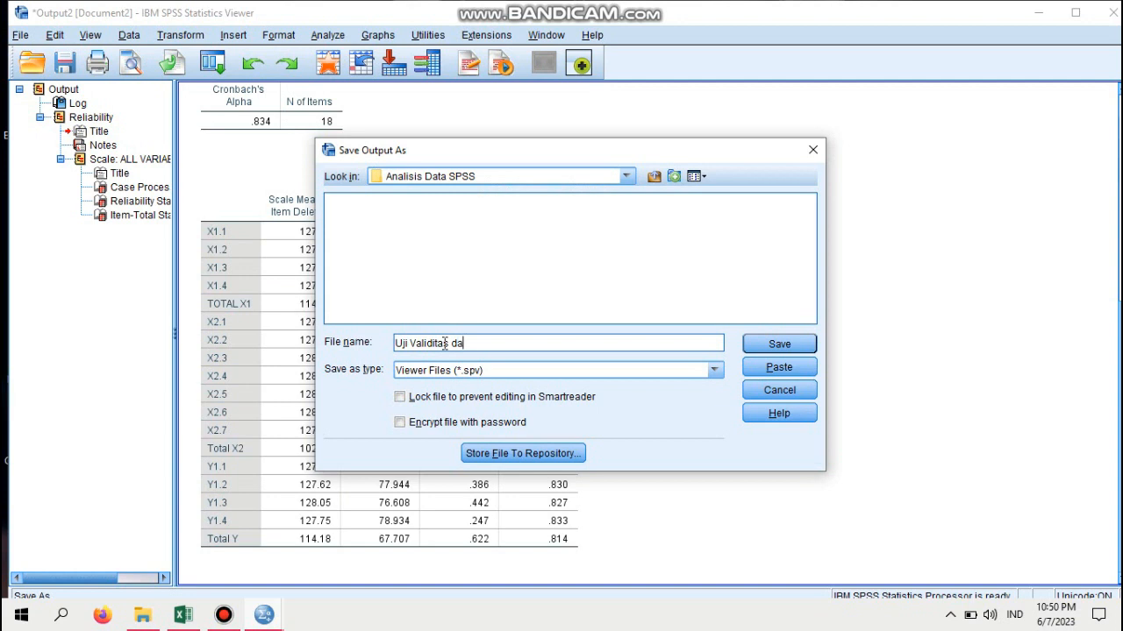
pyautogui.write('Reliabiliy')
pyautogui.press('BackSpace')
pyautogui.write('tas')
pyautogui.click(756, 349)
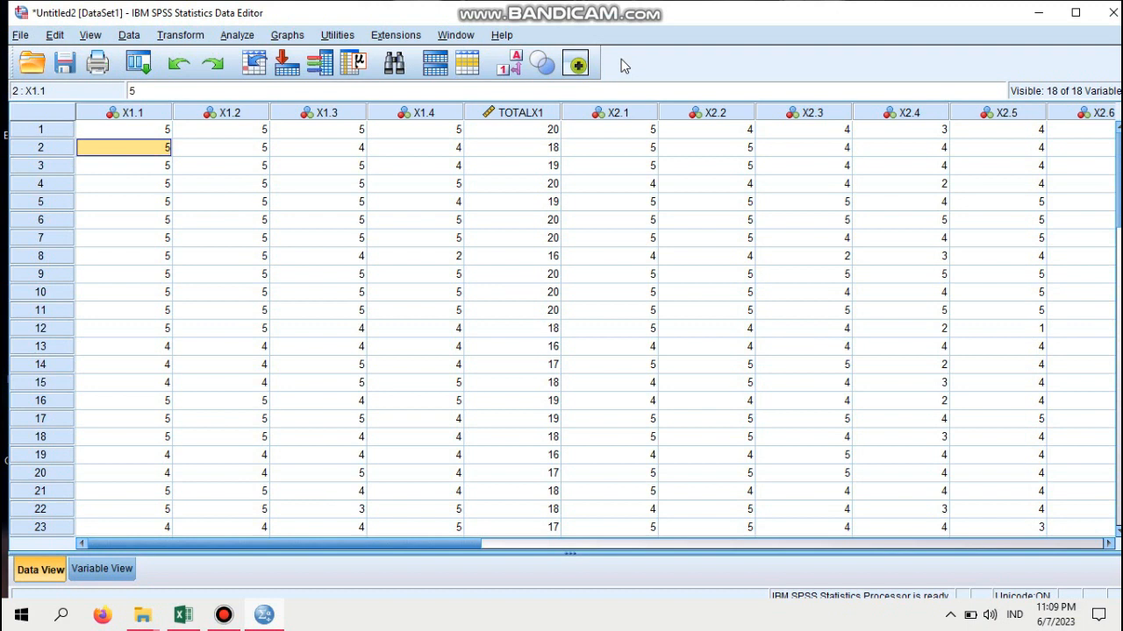
# Step: Start a Linear Regression on the dataset and assign Total Y as the dependent variable
pyautogui.click(245, 35)
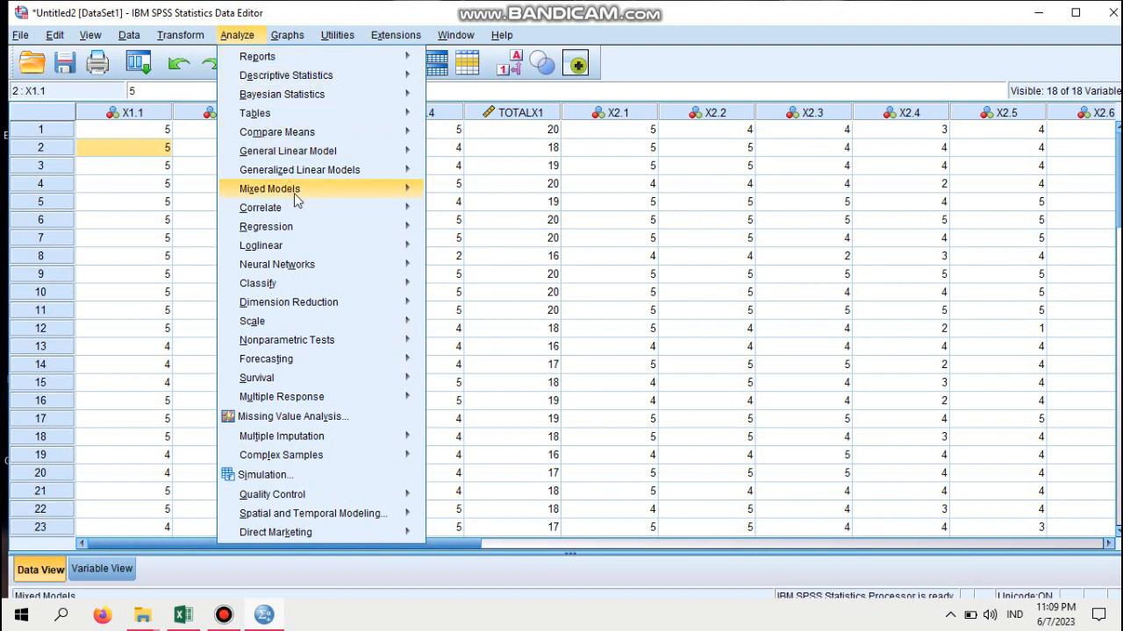
pyautogui.moveTo(306, 228)
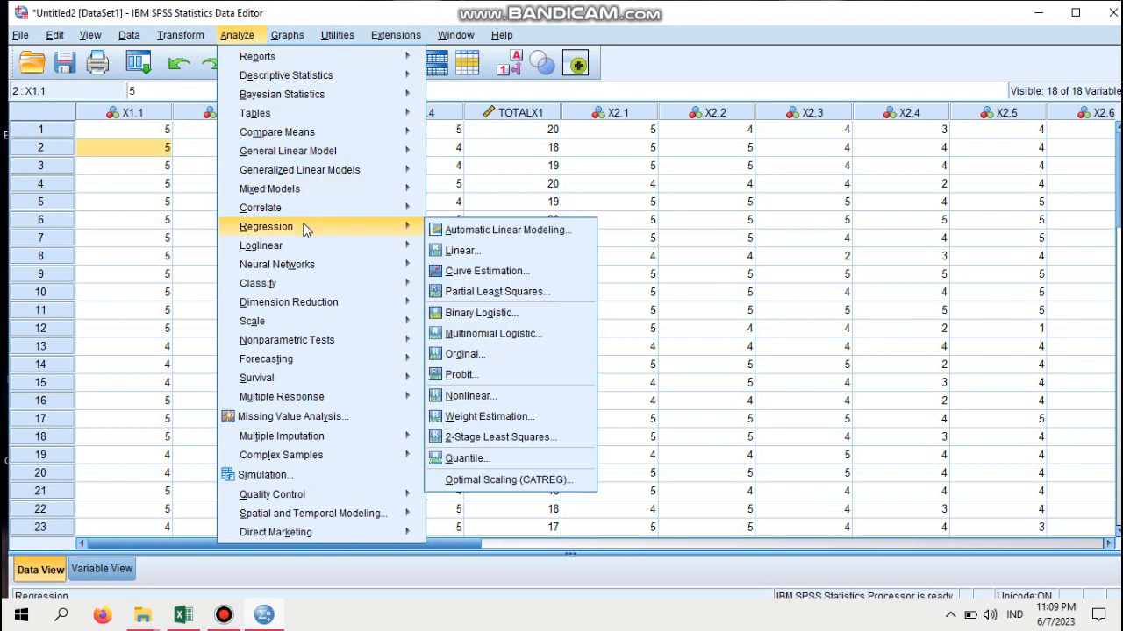
pyautogui.click(465, 252)
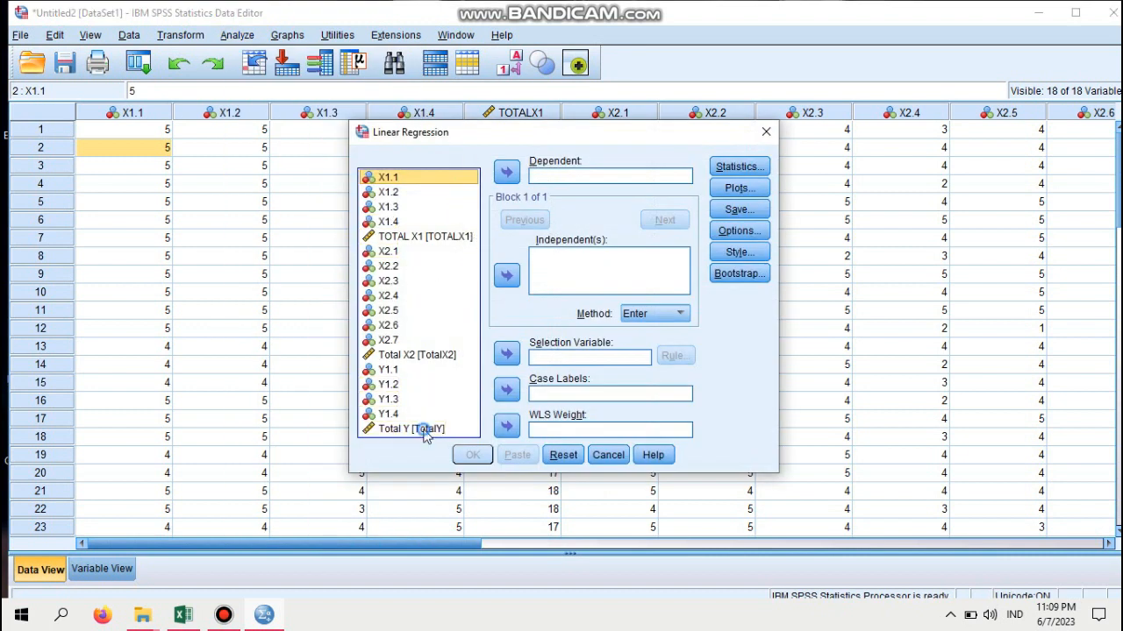
pyautogui.click(428, 429)
pyautogui.click(507, 173)
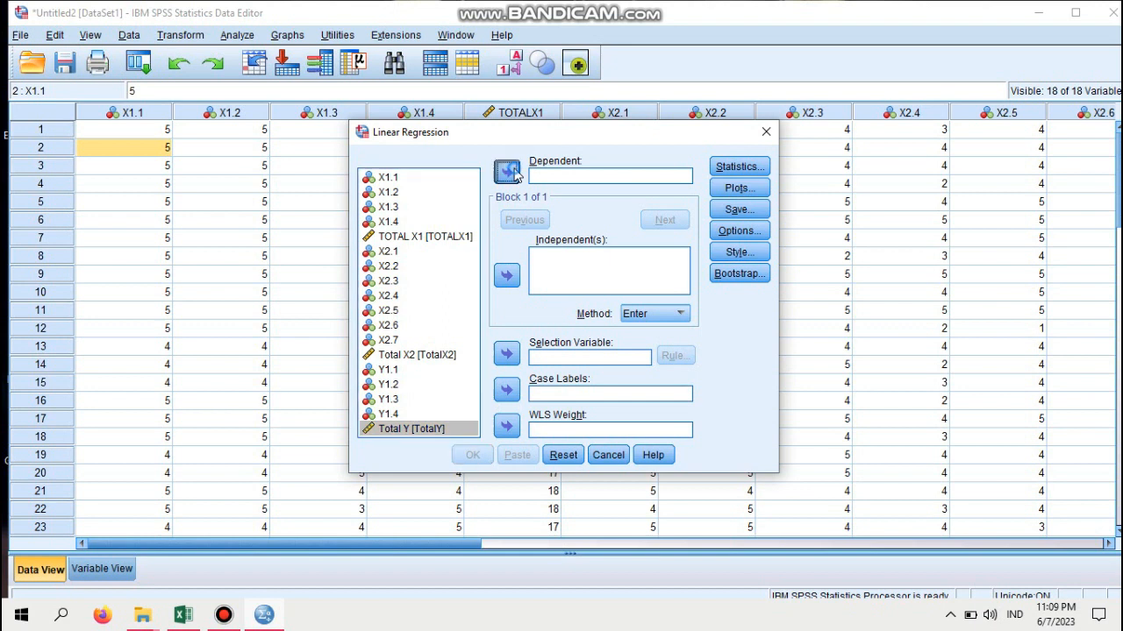
# Step: Assign TOTAL X1 and Total X2 as the independent variables of the linear regression
pyautogui.click(445, 239)
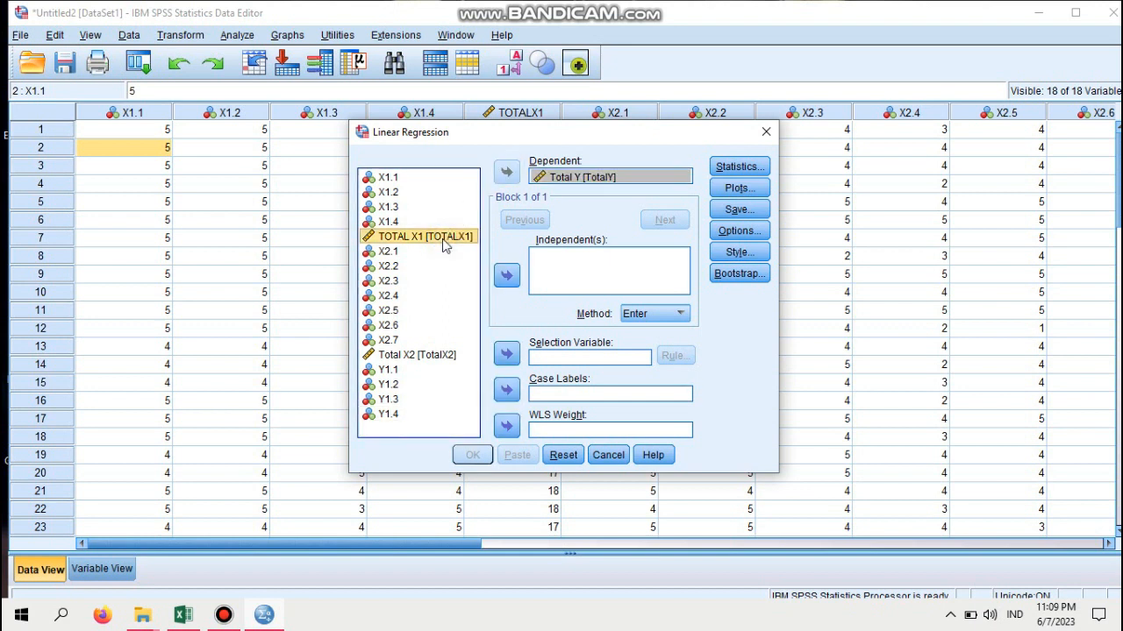
pyautogui.keyDown('ctrl'); pyautogui.click(440, 356); pyautogui.keyUp('ctrl')
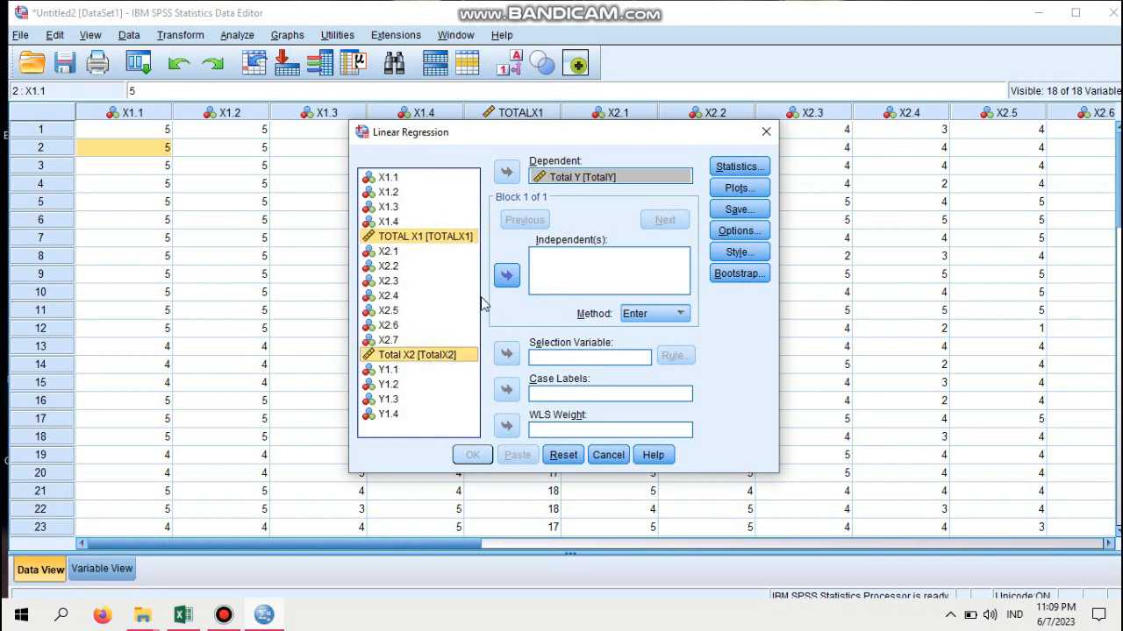
pyautogui.click(506, 278)
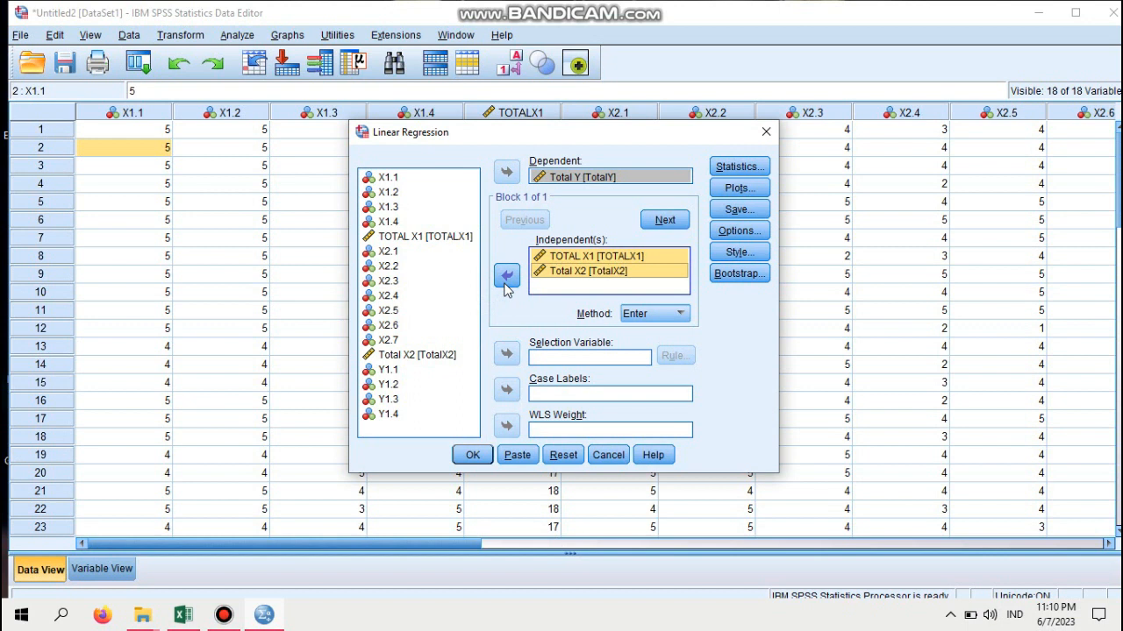
# Step: Run the regression with unstandardized residuals saved as a variable, and check the residual column added to the dataset
pyautogui.click(736, 209)
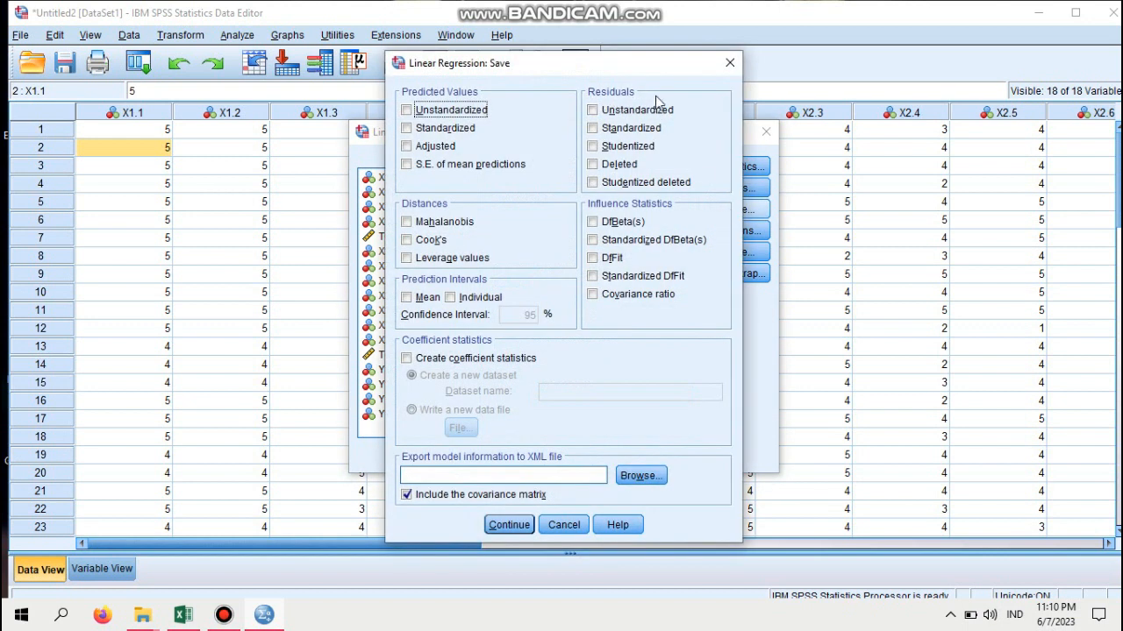
pyautogui.click(594, 112)
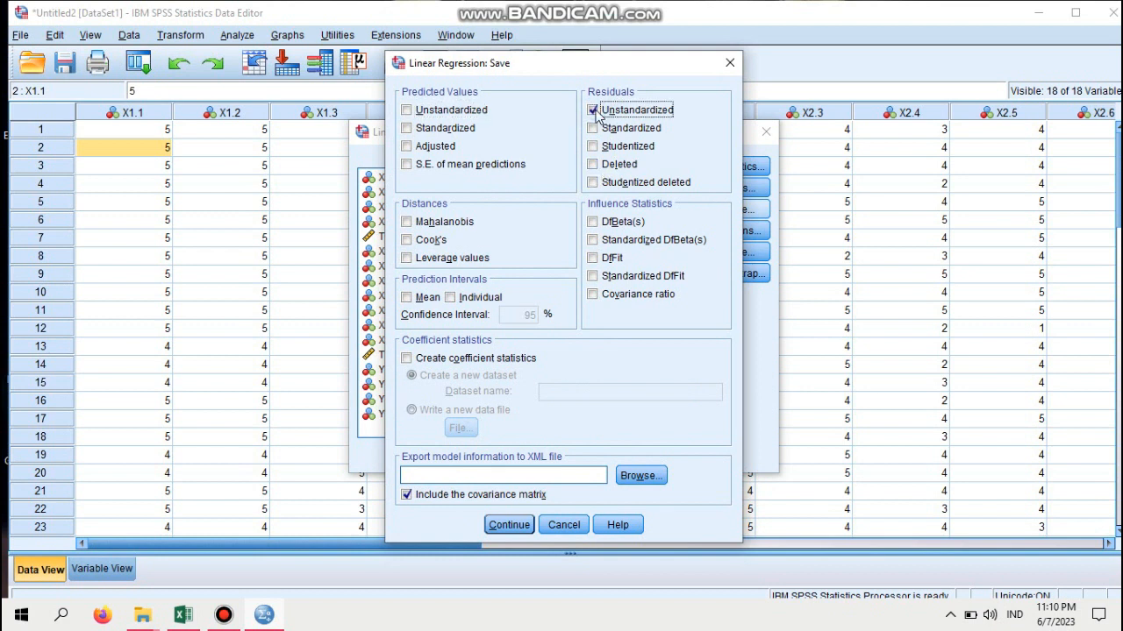
pyautogui.click(504, 526)
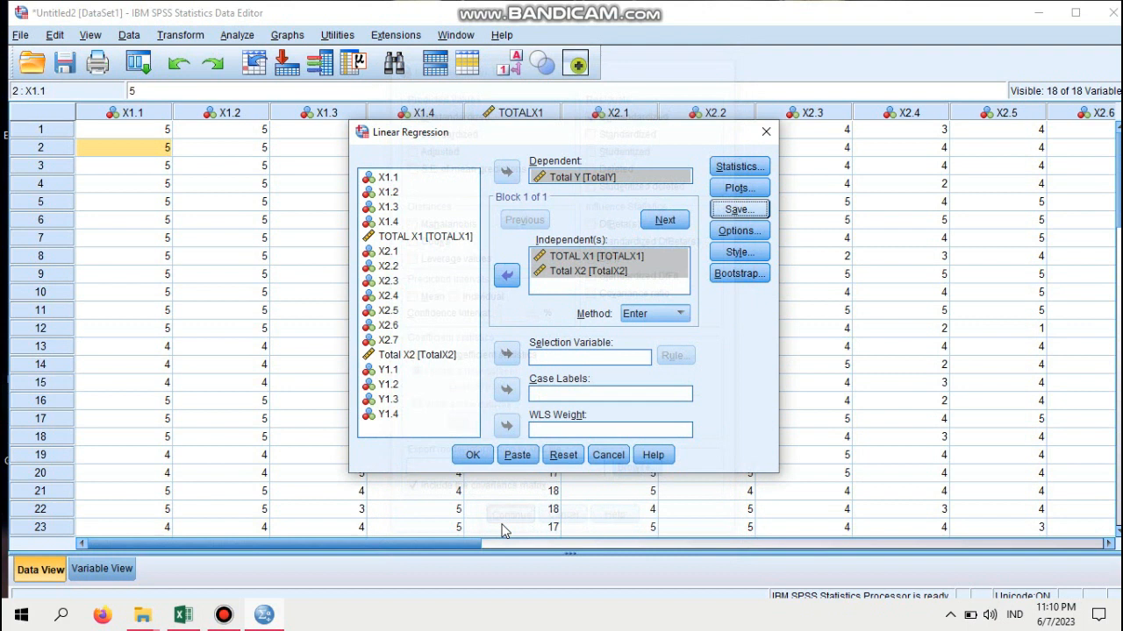
pyautogui.click(472, 454)
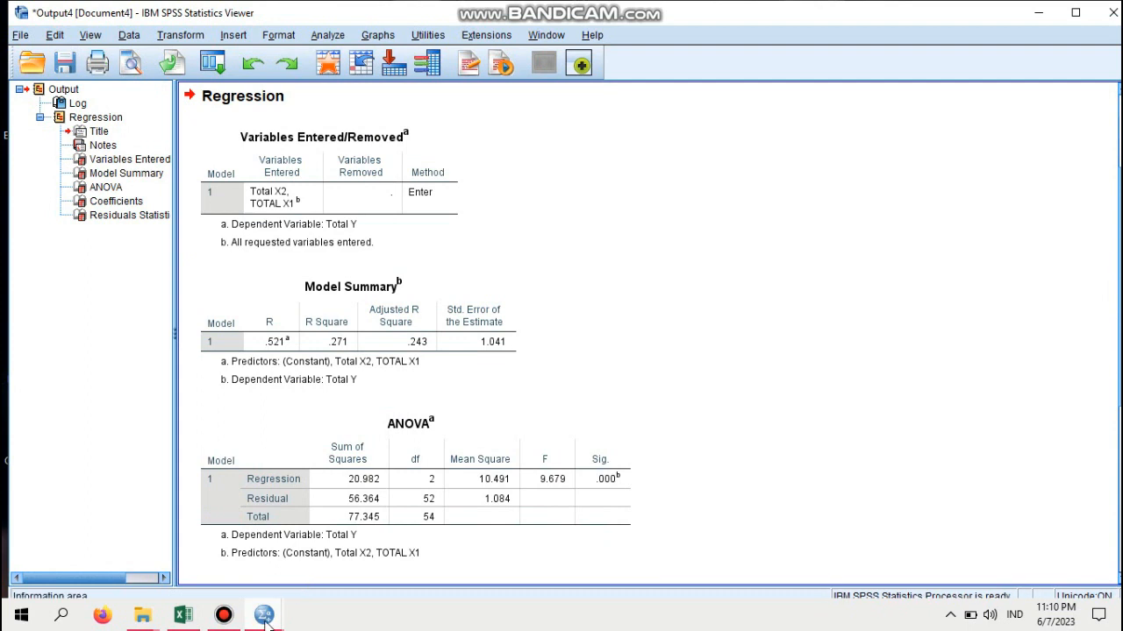
pyautogui.moveTo(264, 619)
pyautogui.click(227, 579)
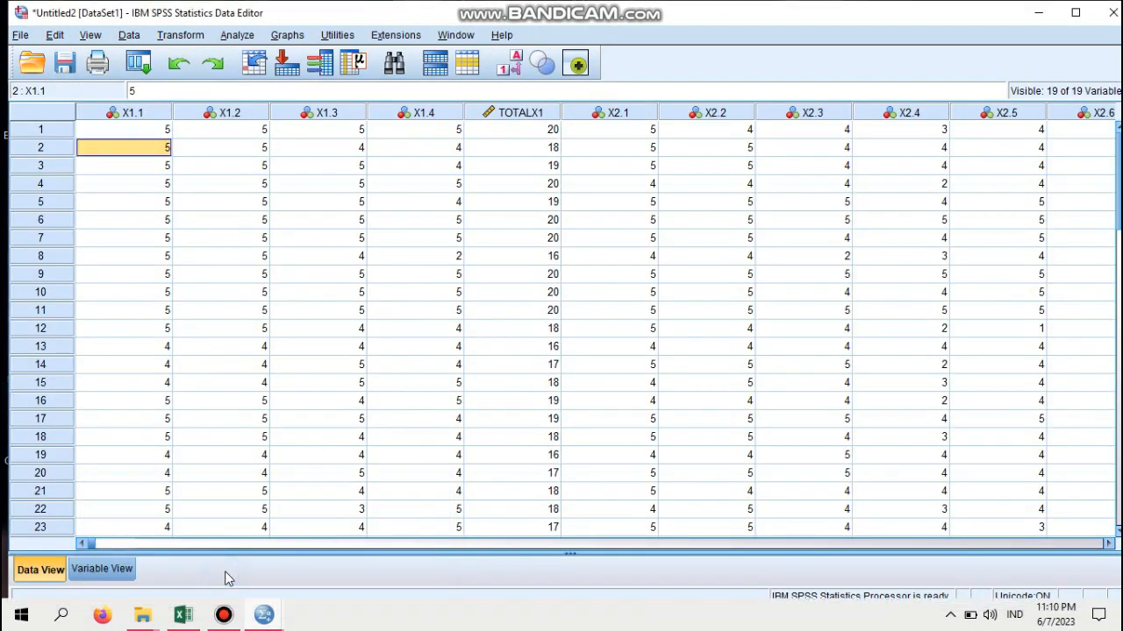
pyautogui.moveTo(94, 544); pyautogui.dragTo(678, 545)
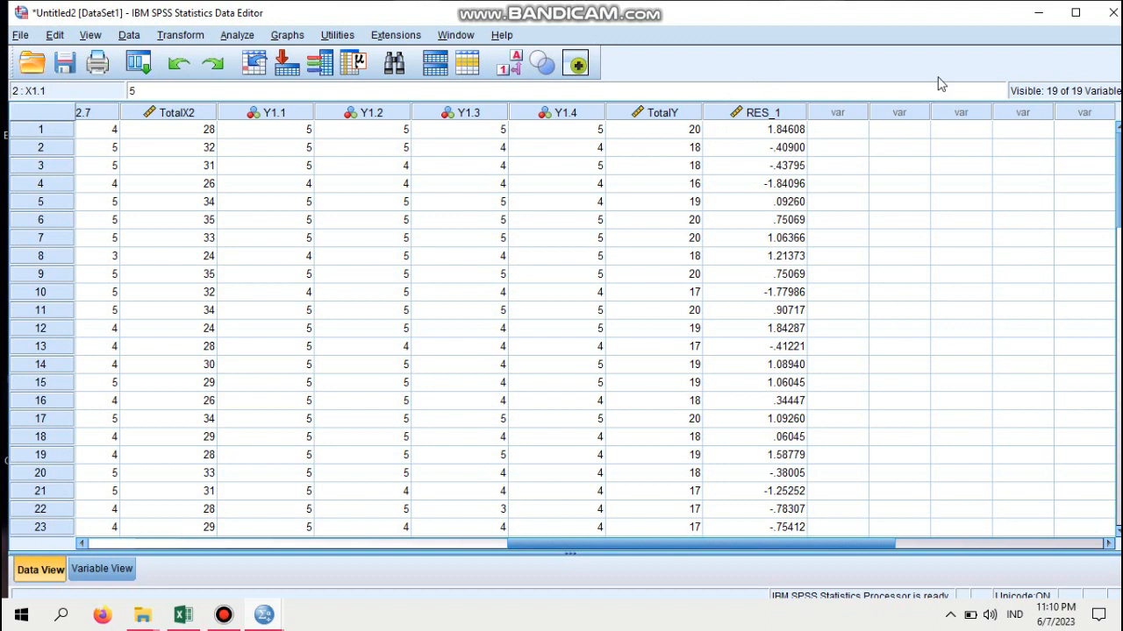
pyautogui.click(1042, 12)
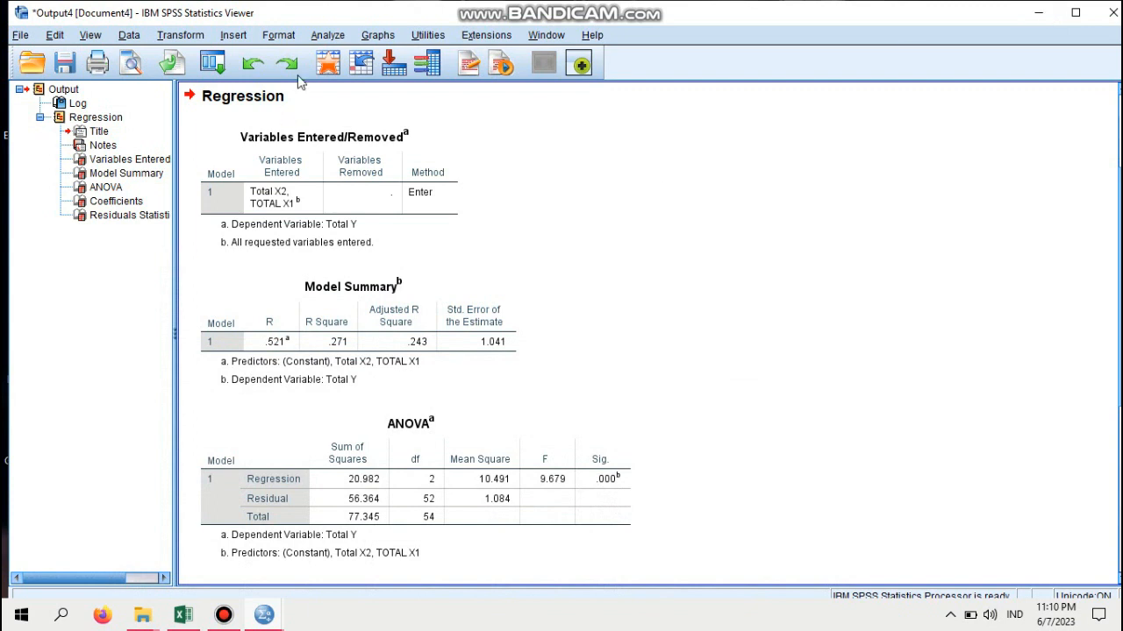
# Step: Run a legacy nonparametric One-Sample Kolmogorov-Smirnov test on the Unstandardized Residual variable against the Normal distribution
pyautogui.click(337, 37)
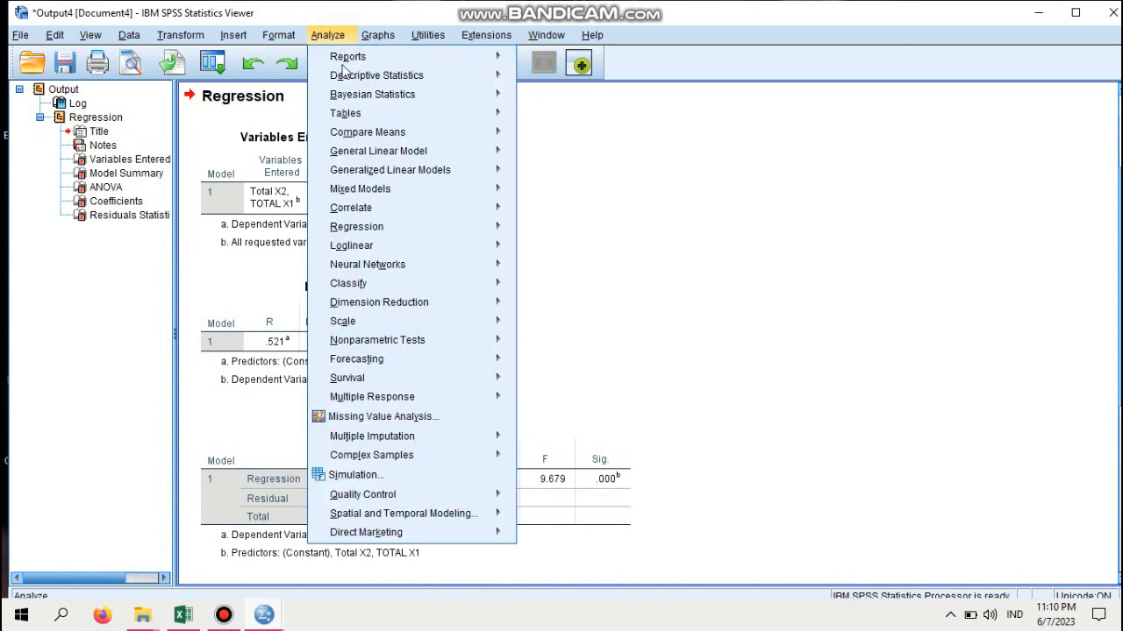
pyautogui.moveTo(411, 344)
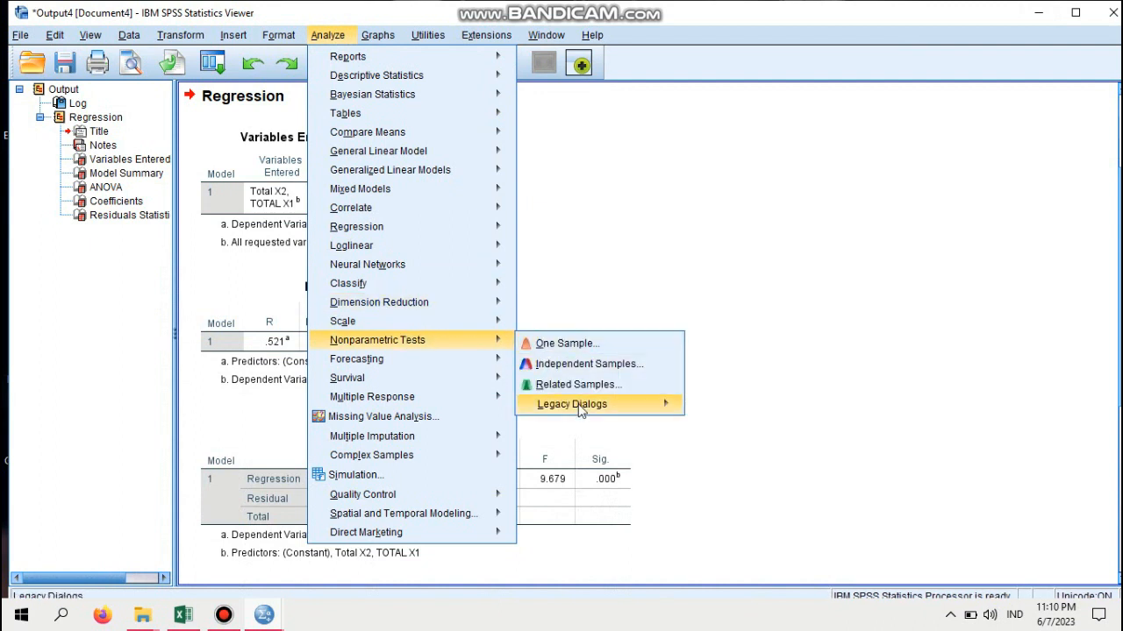
pyautogui.moveTo(643, 408)
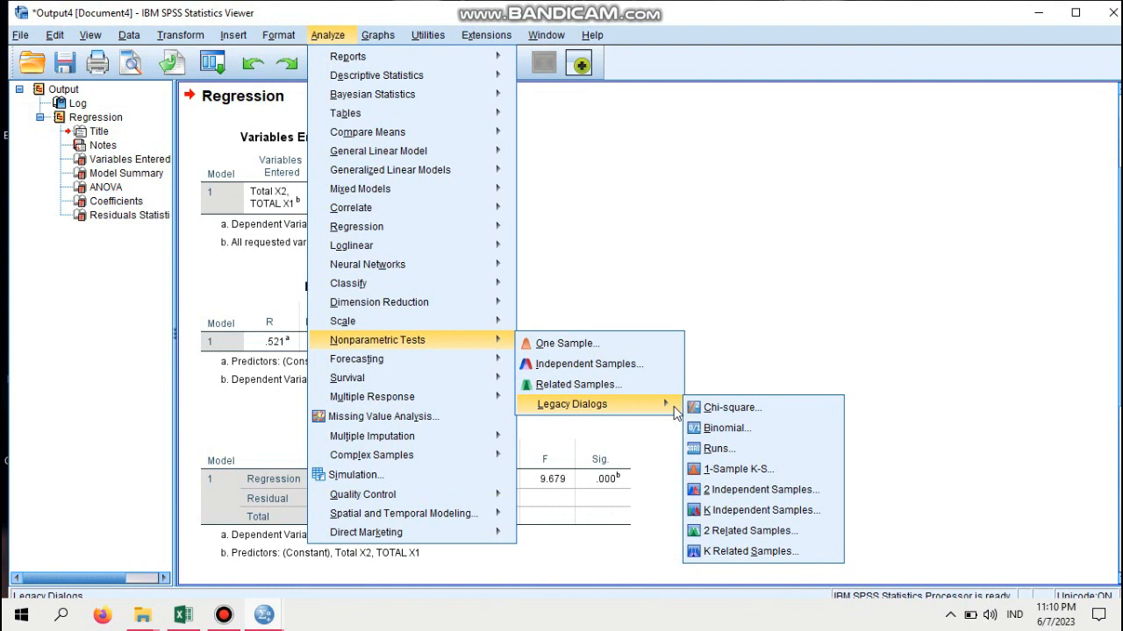
pyautogui.click(741, 470)
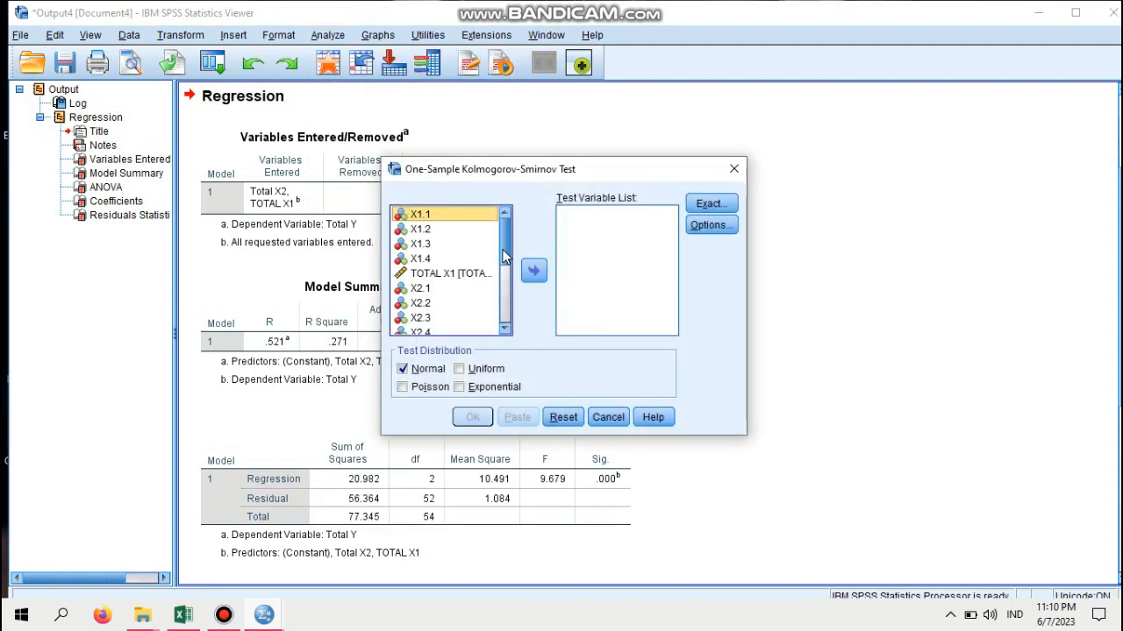
pyautogui.scroll(-1, 505, 268)
pyautogui.scroll(-3, 506, 267)
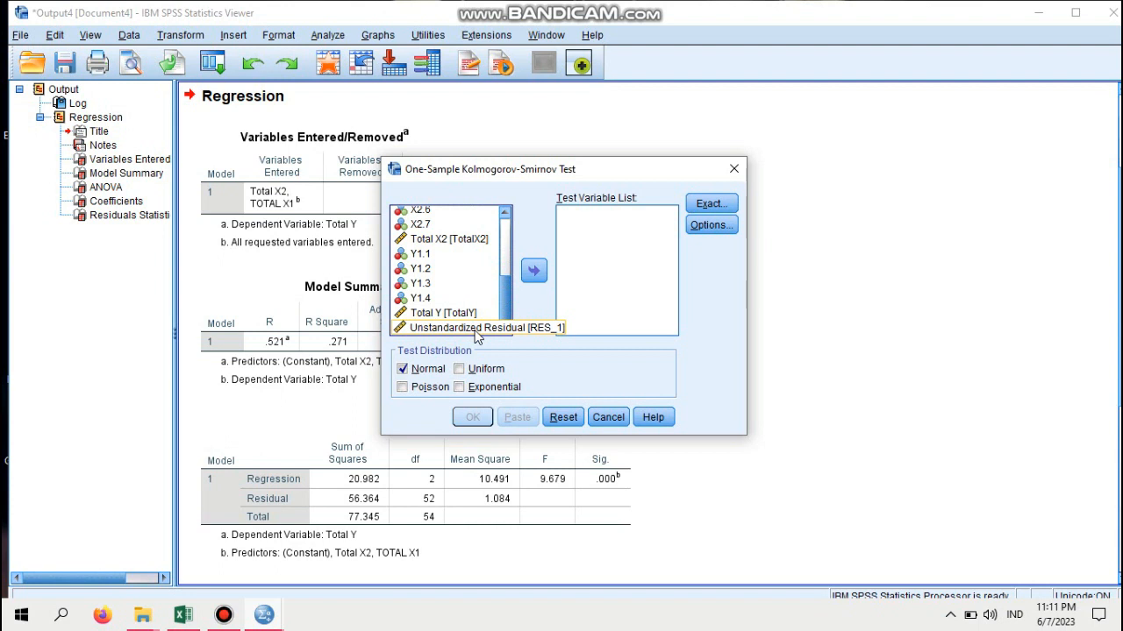
pyautogui.click(475, 329)
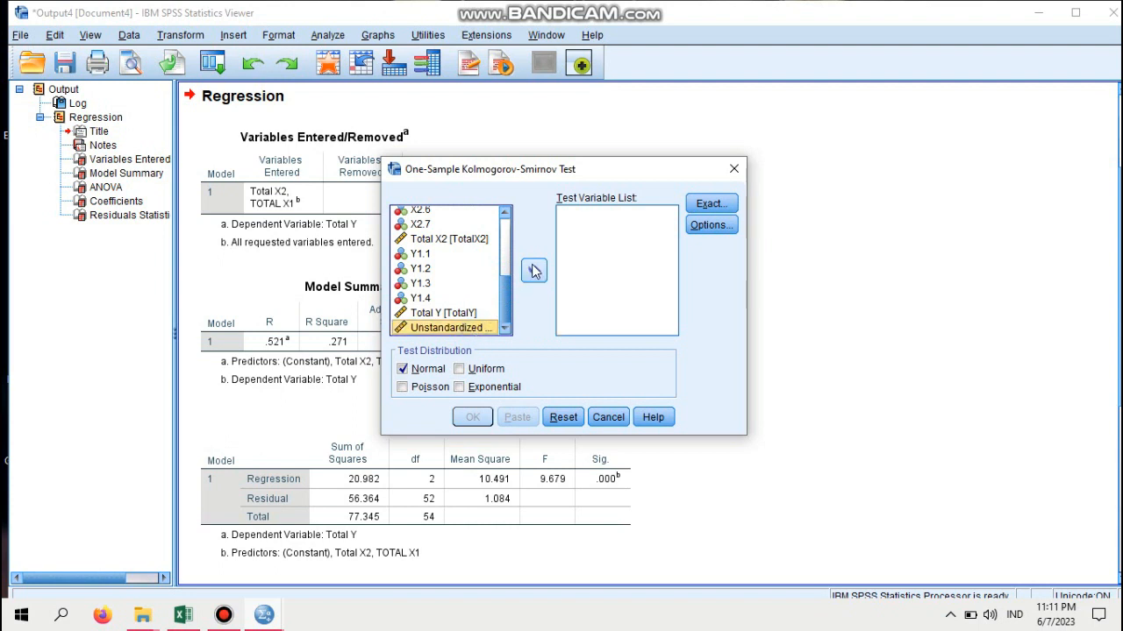
pyautogui.click(534, 271)
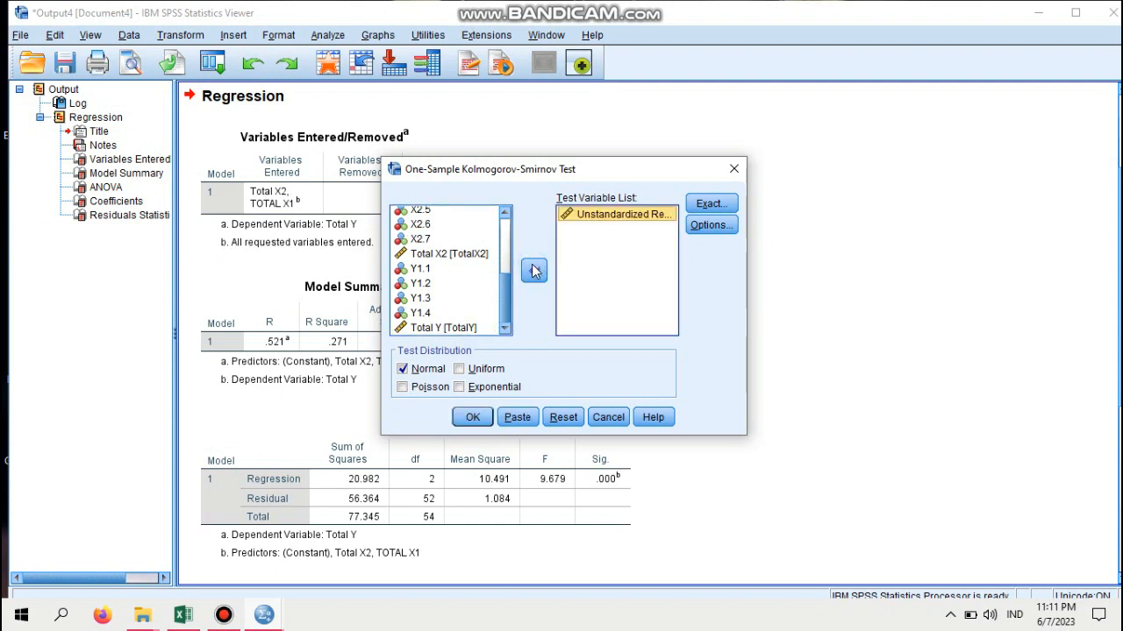
pyautogui.click(473, 418)
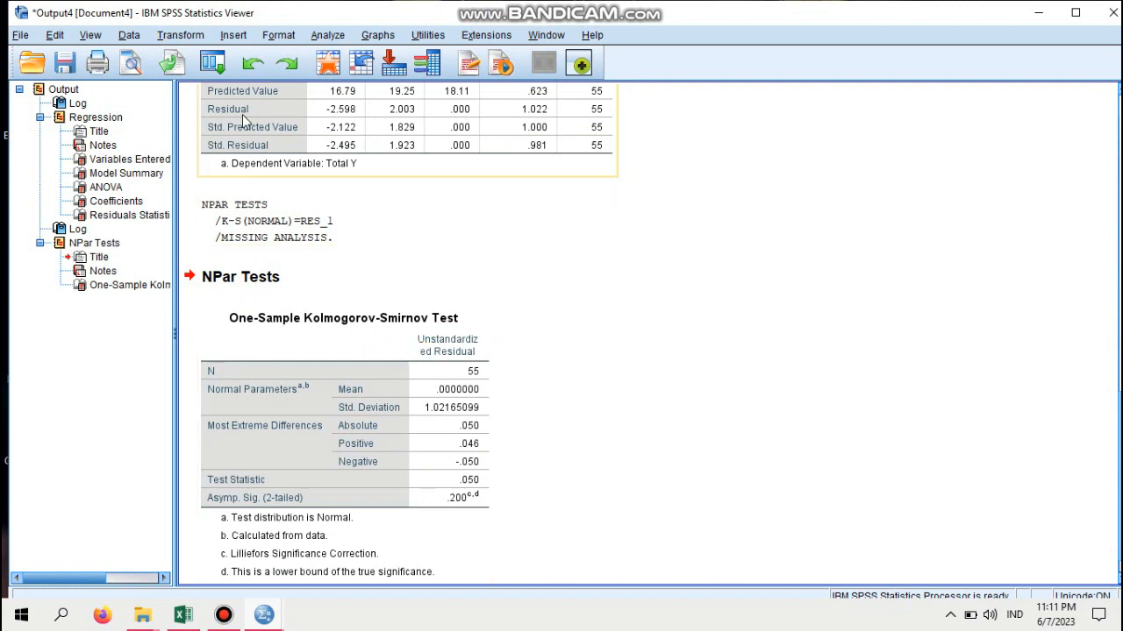
# Step: Save the output in the Analisis Data SPSS folder as "Uji Normalitas"
pyautogui.click(21, 36)
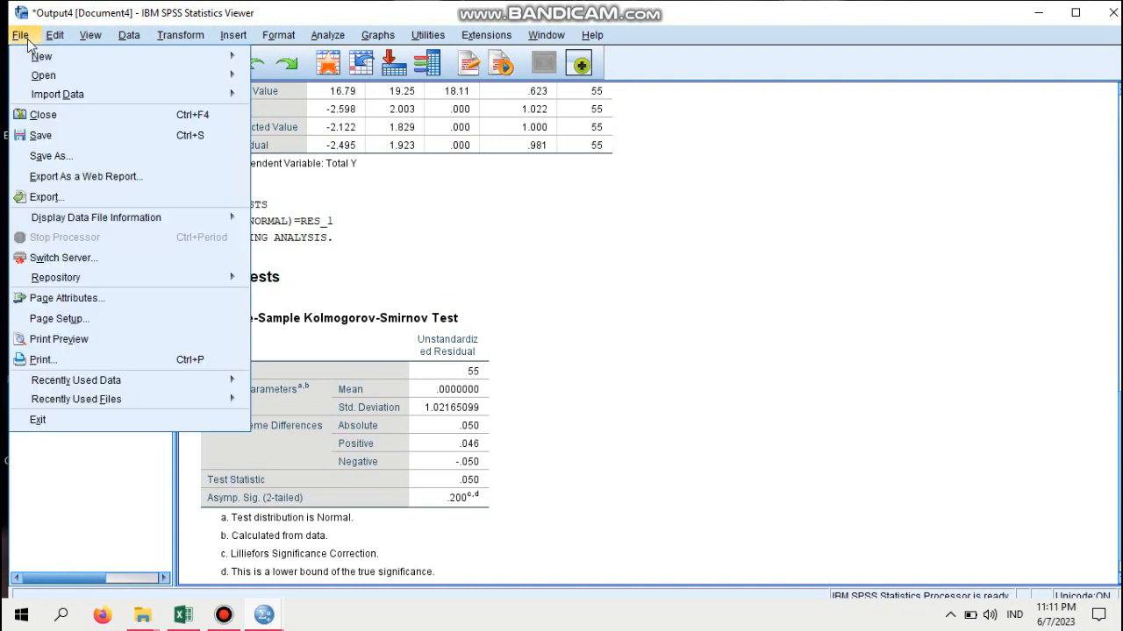
pyautogui.click(95, 159)
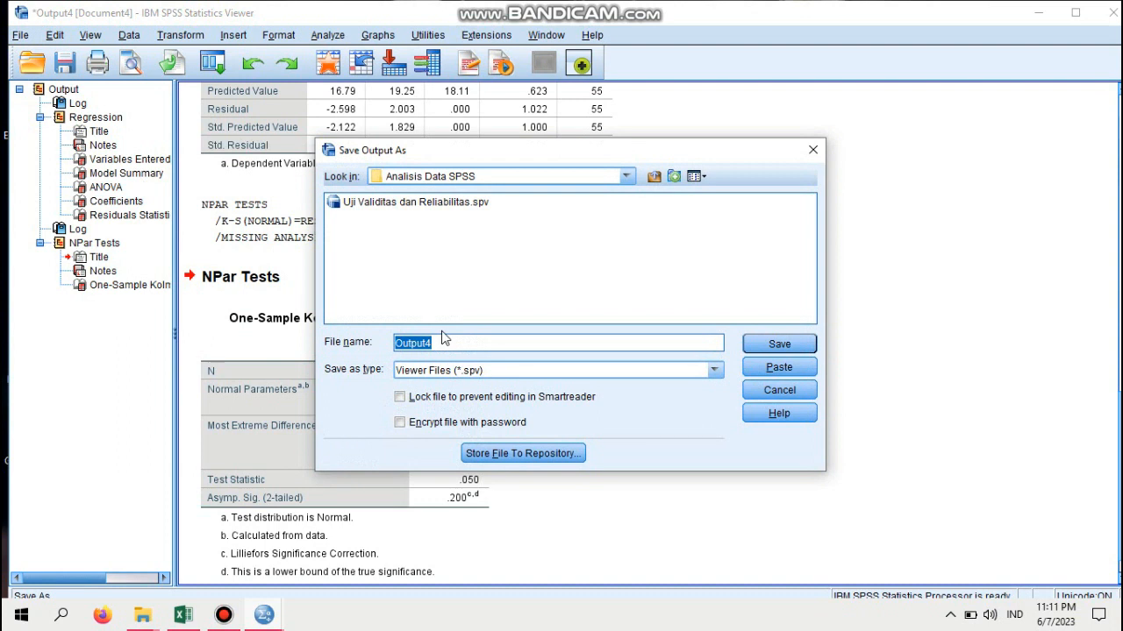
pyautogui.press('BackSpace')
pyautogui.write('U')
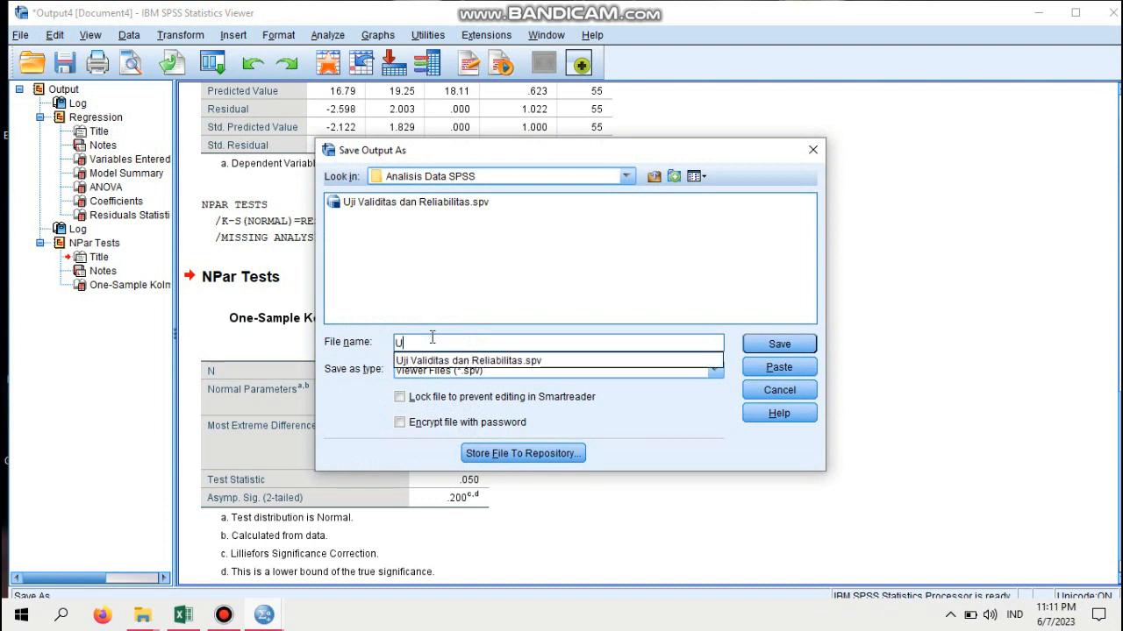
pyautogui.write('ji N')
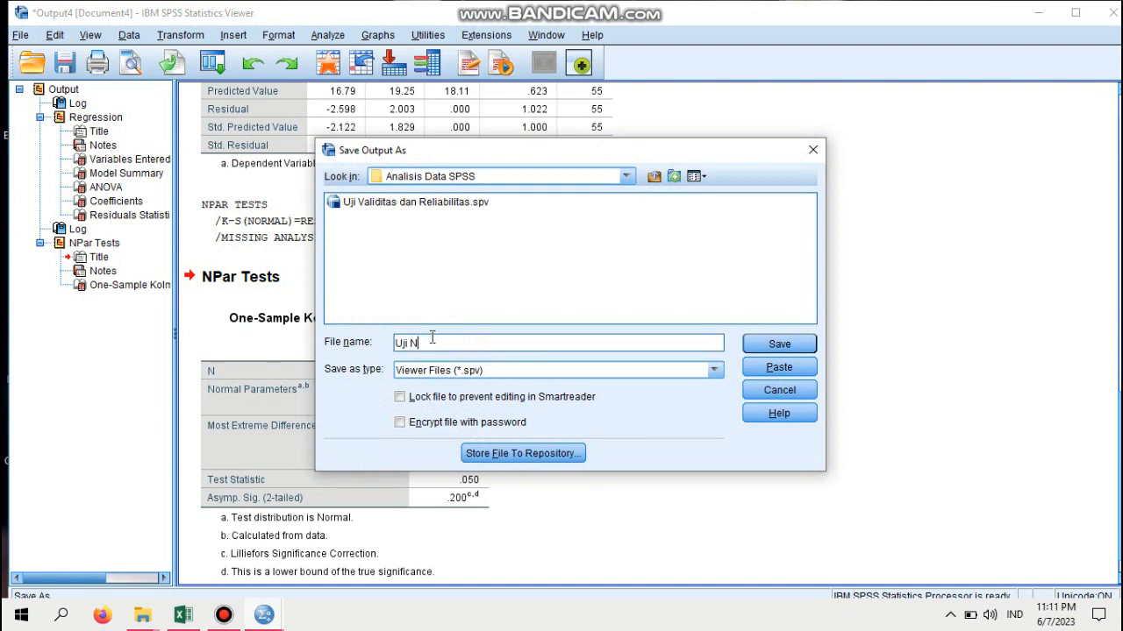
pyautogui.write('ormalitas')
pyautogui.click(772, 345)
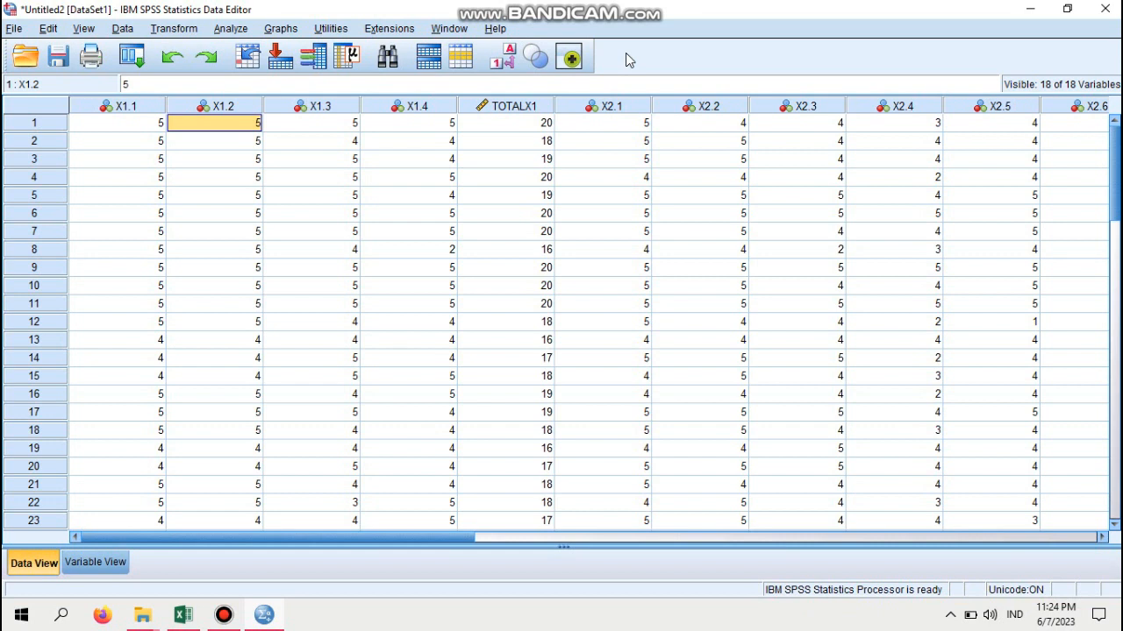
# Step: Set up a new Linear Regression with Total Y as dependent and TOTAL X1 and Total X2 as independent variables
pyautogui.click(233, 29)
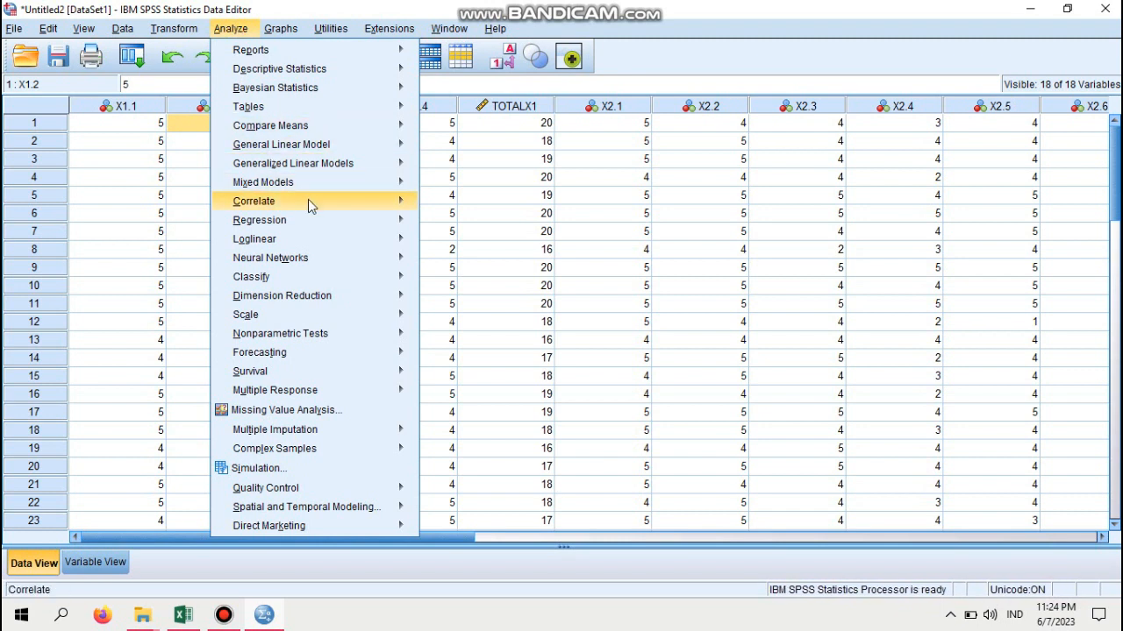
pyautogui.moveTo(333, 227)
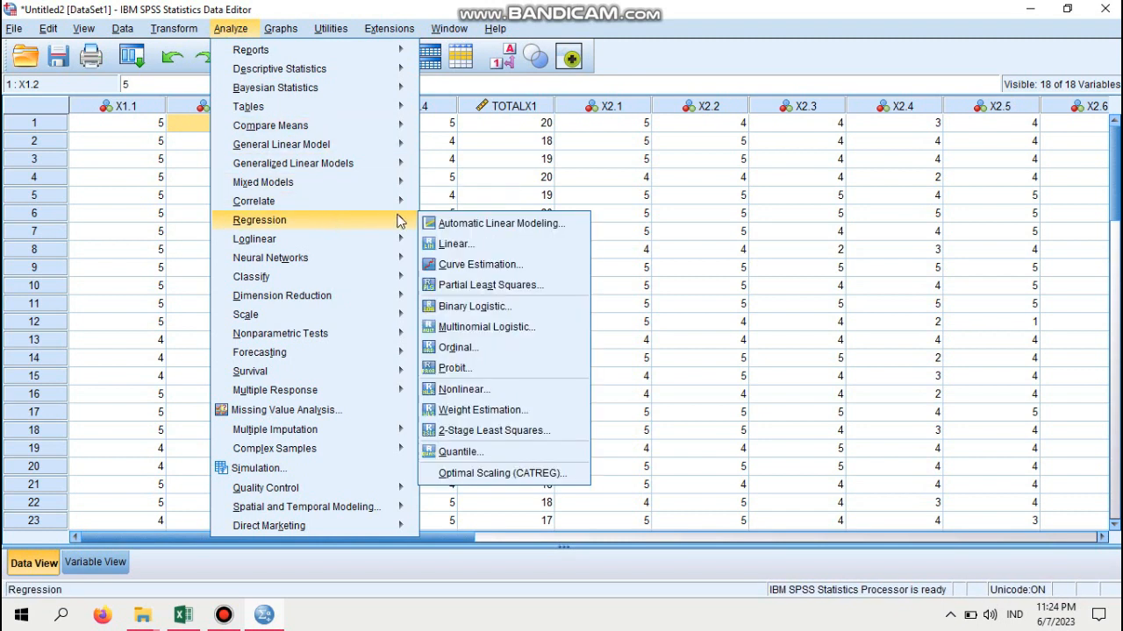
pyautogui.click(461, 249)
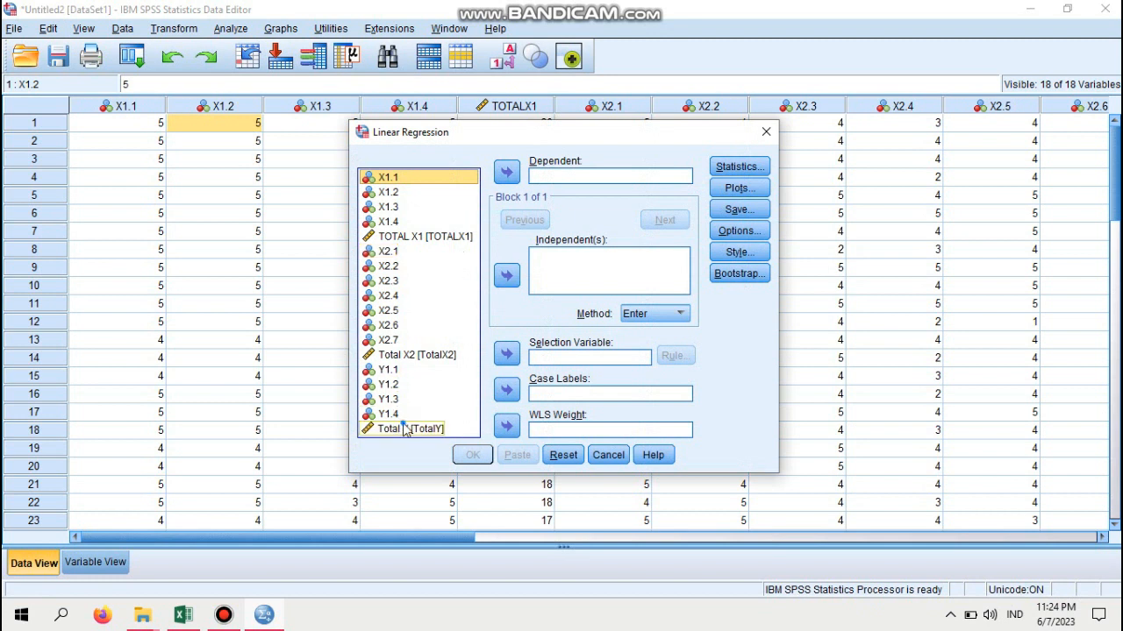
pyautogui.click(405, 429)
pyautogui.click(506, 172)
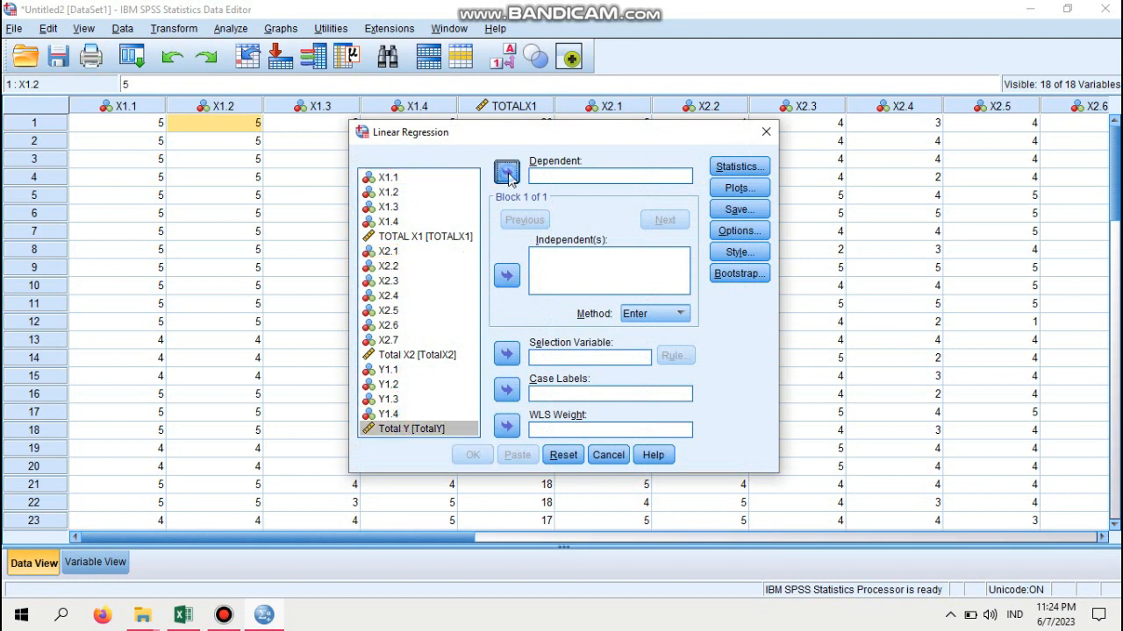
pyautogui.click(430, 237)
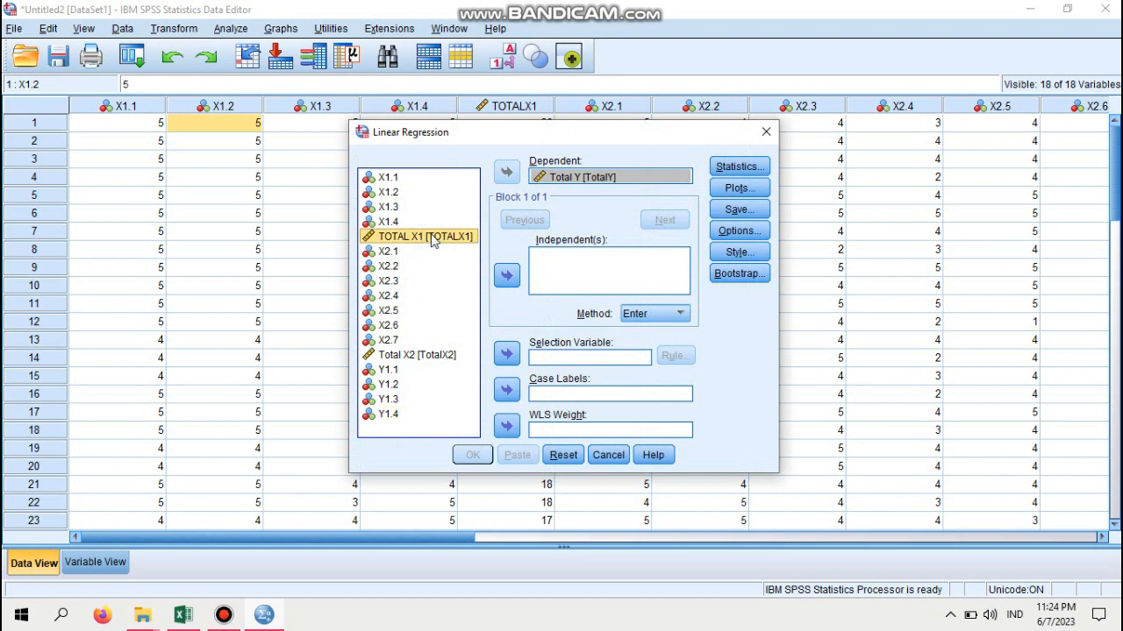
pyautogui.keyDown('ctrl'); pyautogui.click(409, 355); pyautogui.keyUp('ctrl')
pyautogui.click(507, 277)
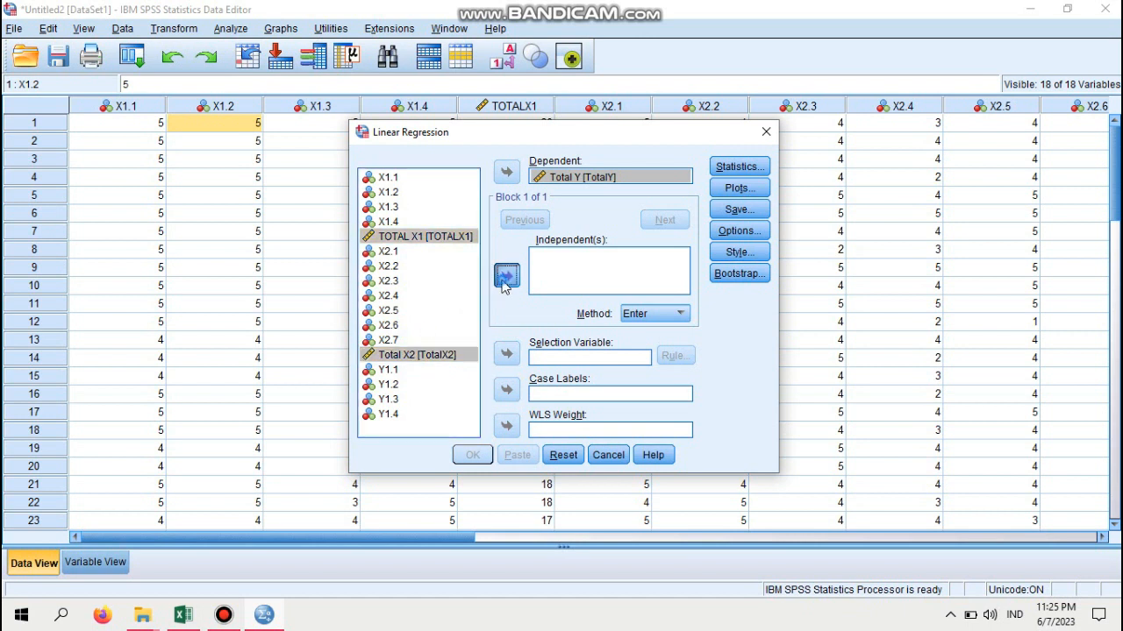
# Step: Include part and partial correlations and collinearity diagnostics, run the regression, and review the Coefficients table
pyautogui.click(725, 176)
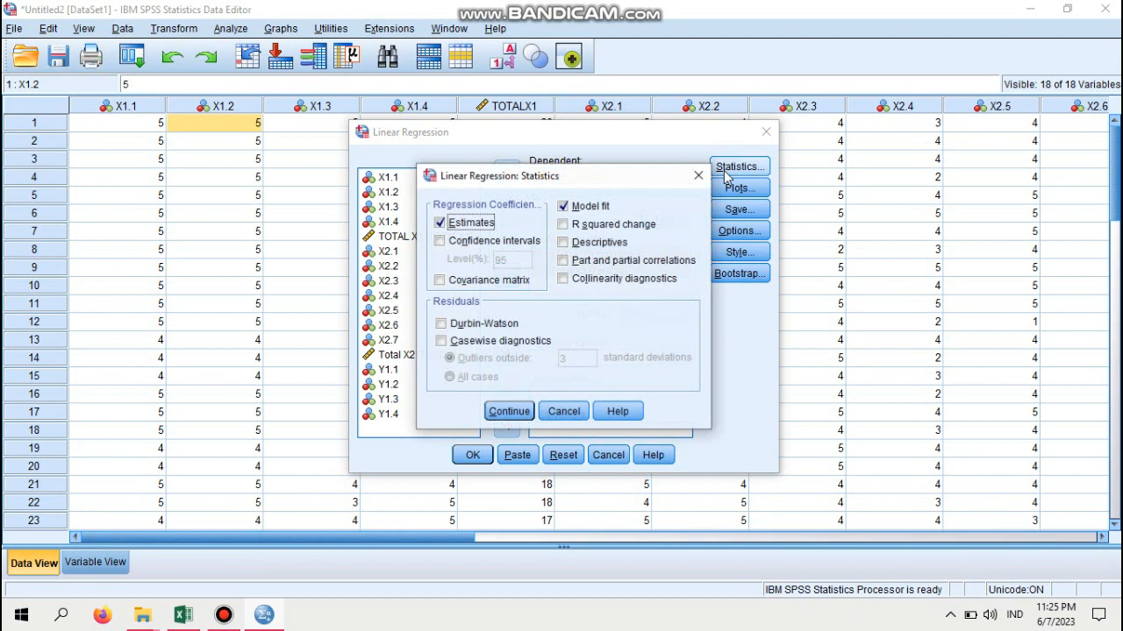
pyautogui.click(563, 261)
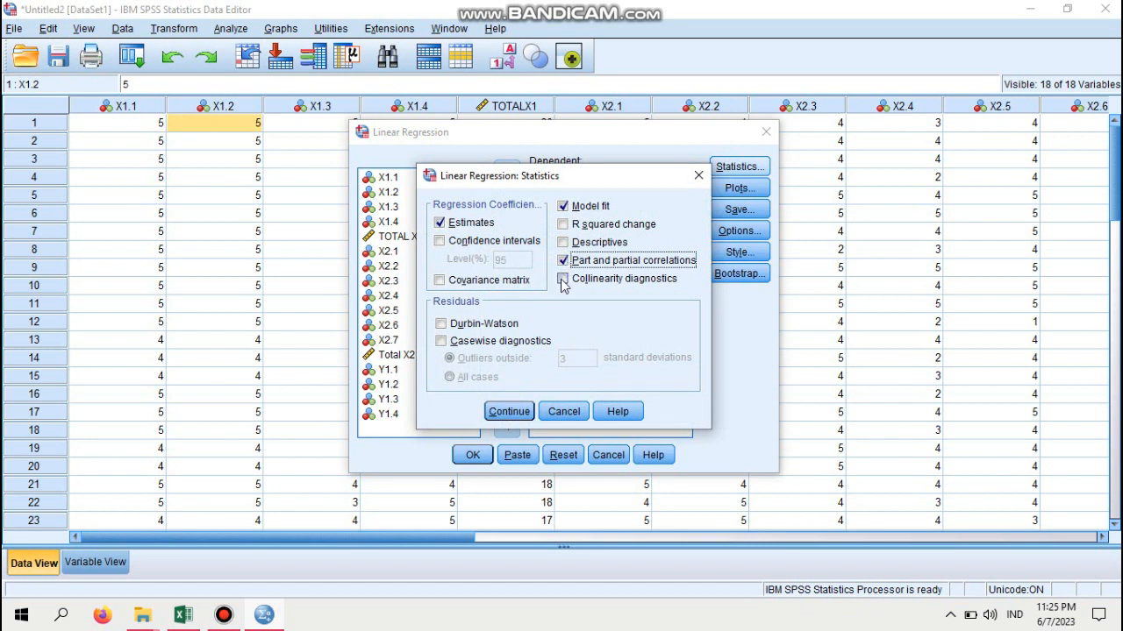
pyautogui.click(562, 279)
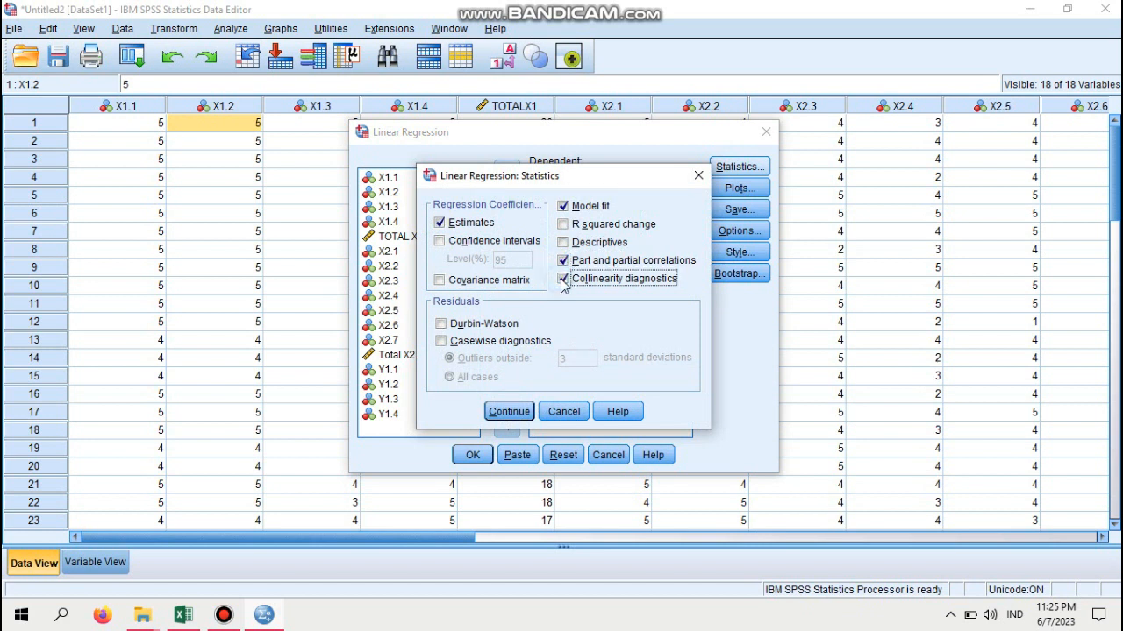
pyautogui.click(508, 412)
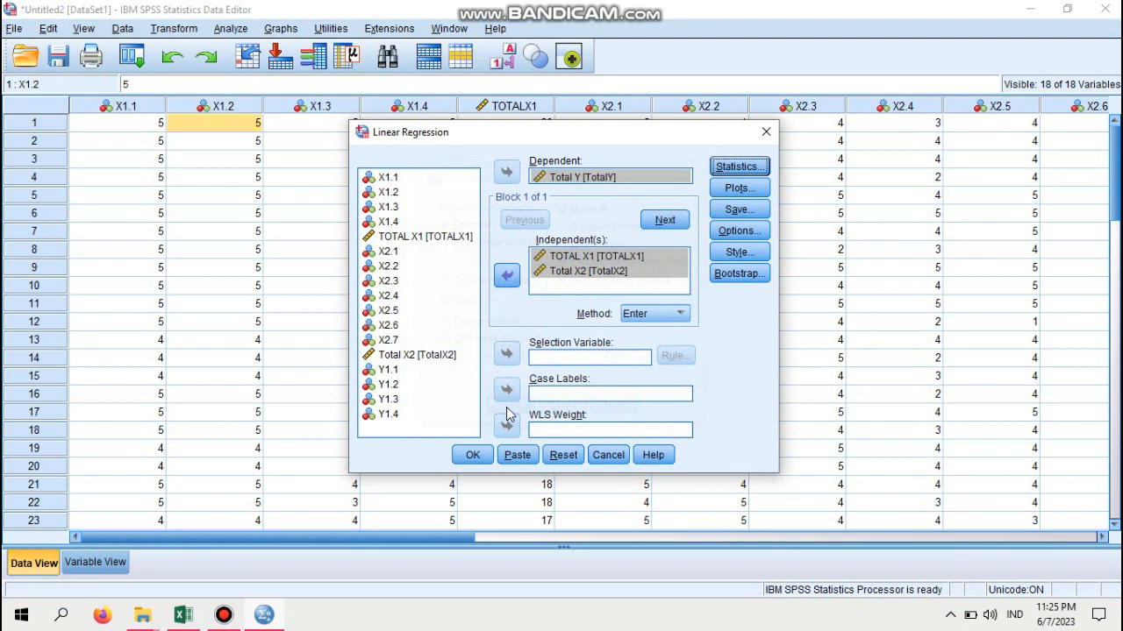
pyautogui.click(474, 456)
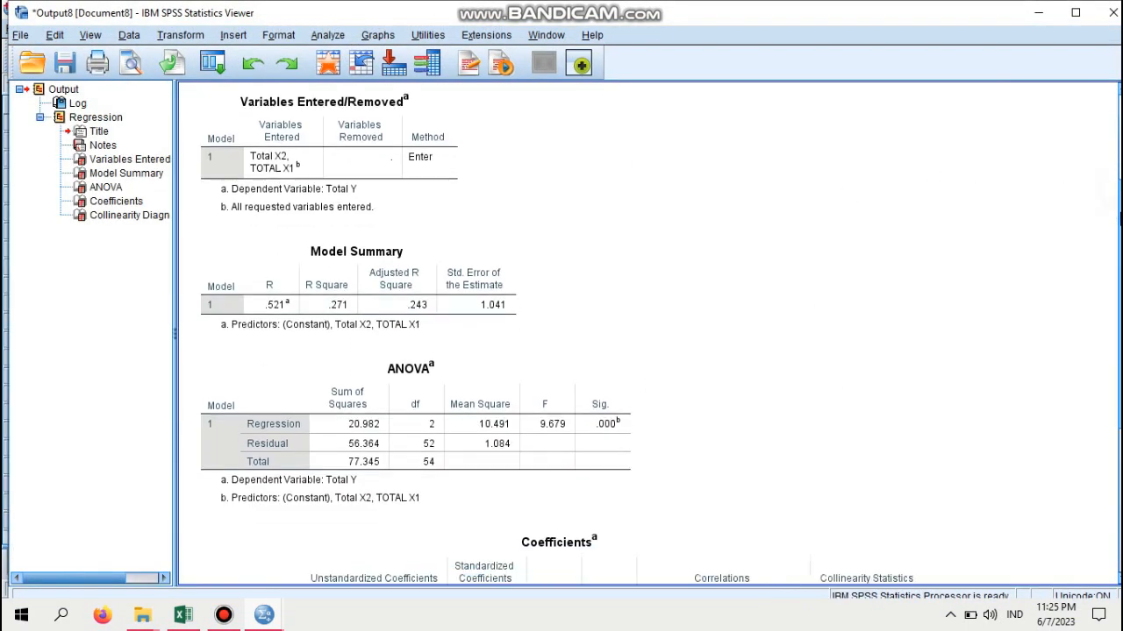
pyautogui.scroll(-5, 856, 365)
pyautogui.scroll(2, 856, 365)
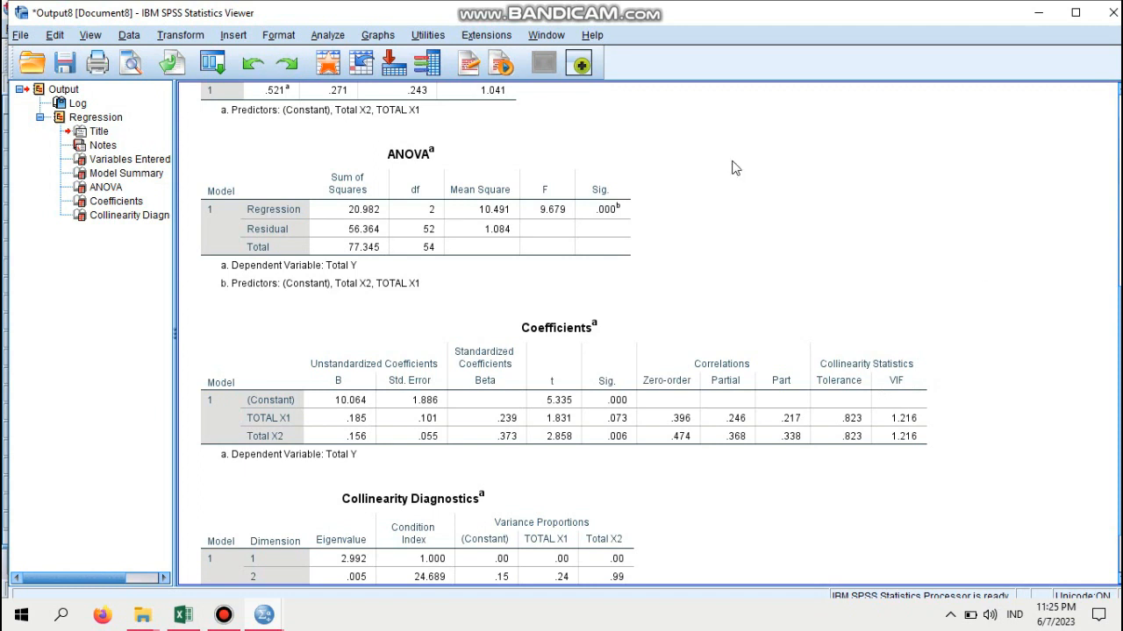
# Step: Reopen the Linear Regression setup and exclude part and partial correlations and collinearity diagnostics from its statistics
pyautogui.click(331, 36)
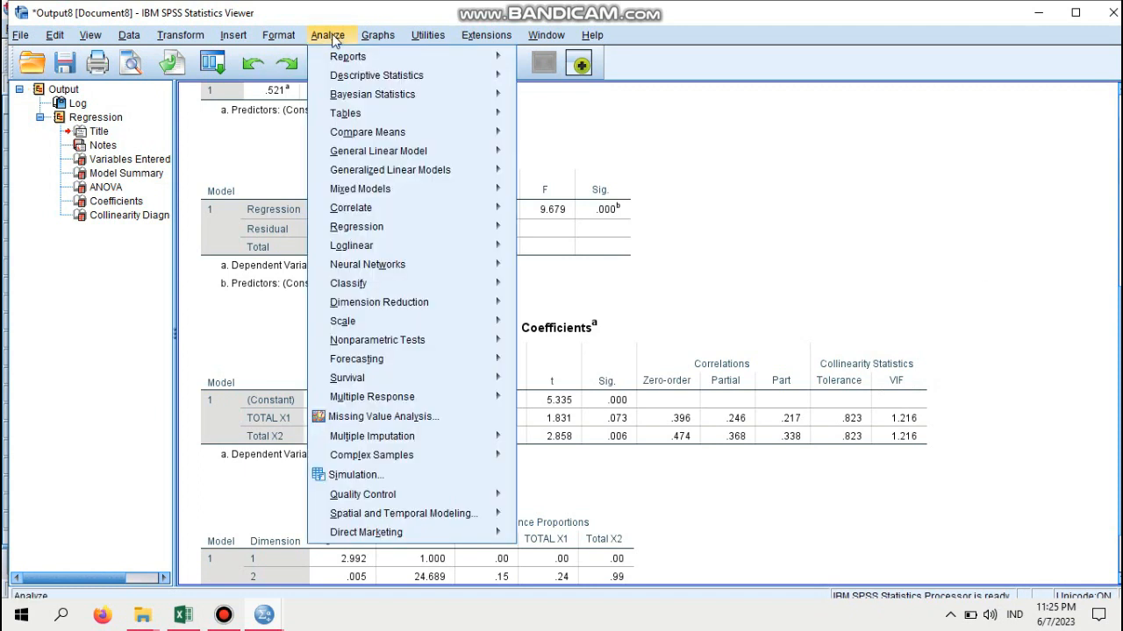
pyautogui.moveTo(428, 238)
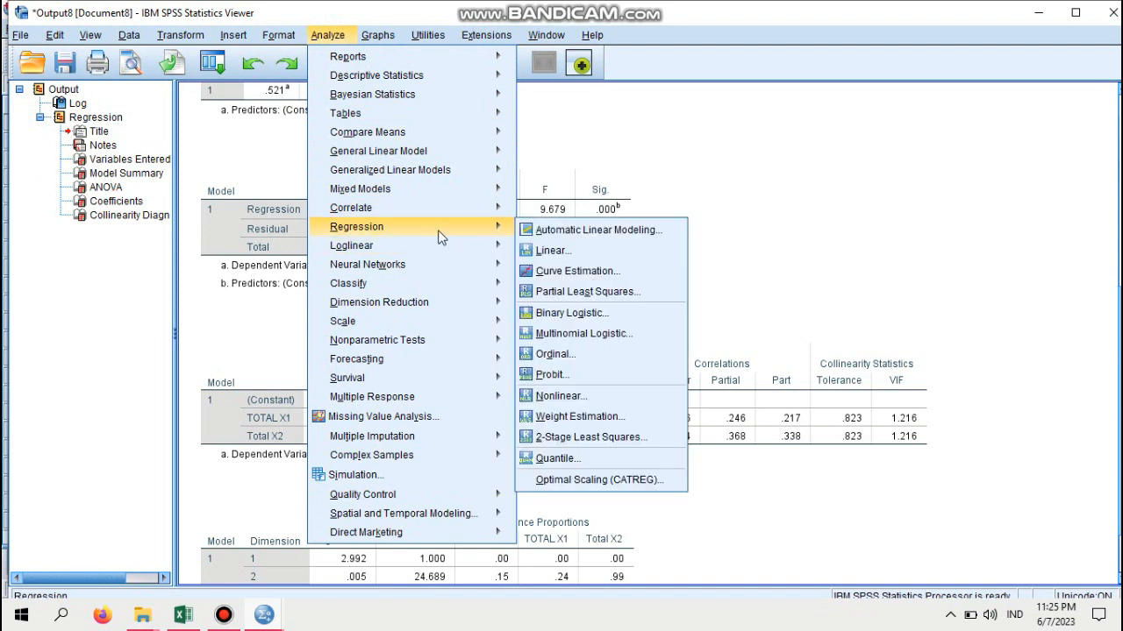
pyautogui.click(543, 252)
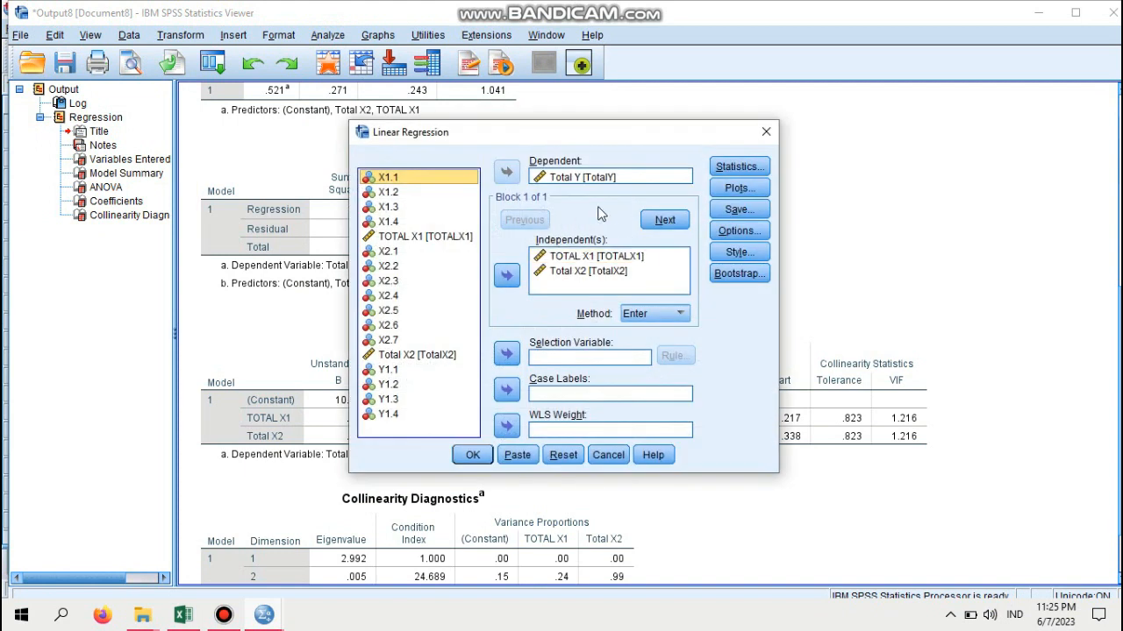
pyautogui.click(734, 170)
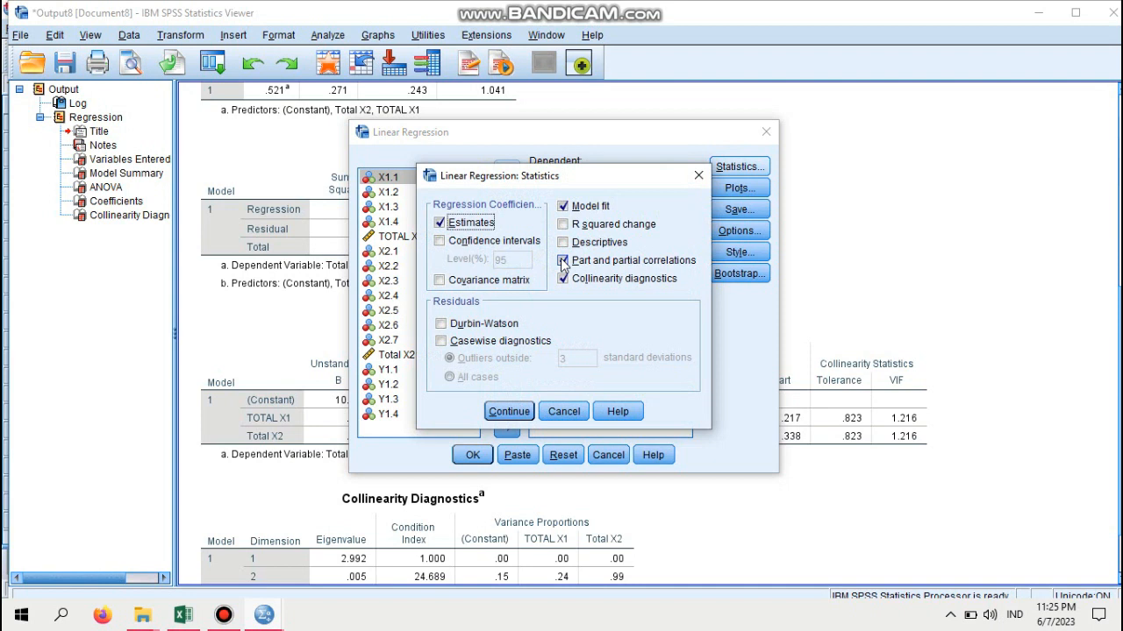
pyautogui.click(562, 261)
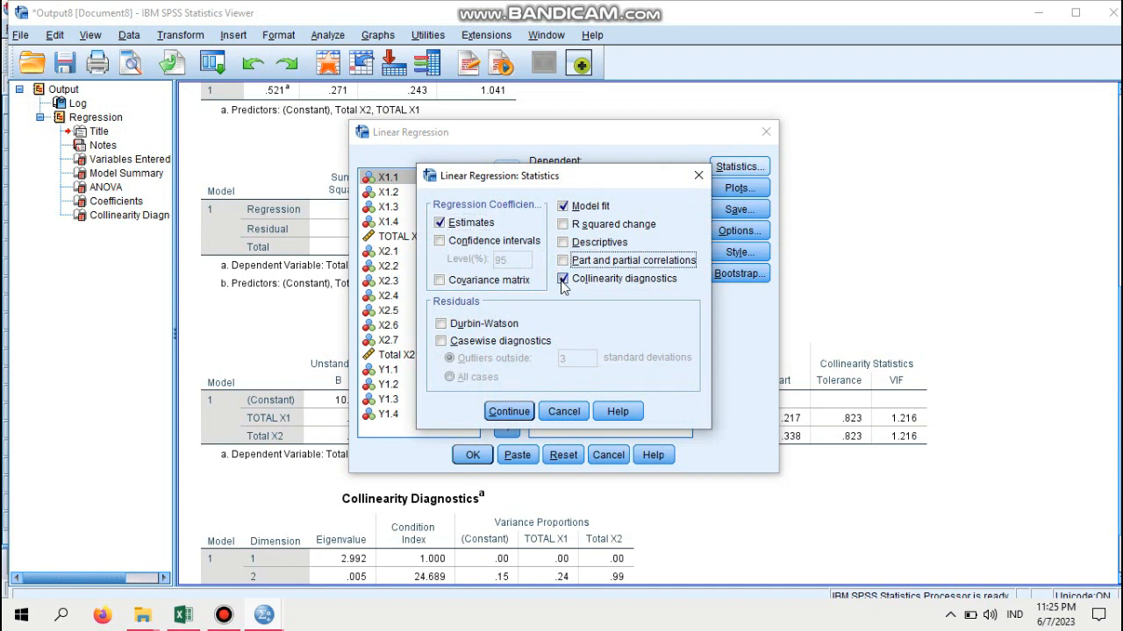
pyautogui.click(563, 280)
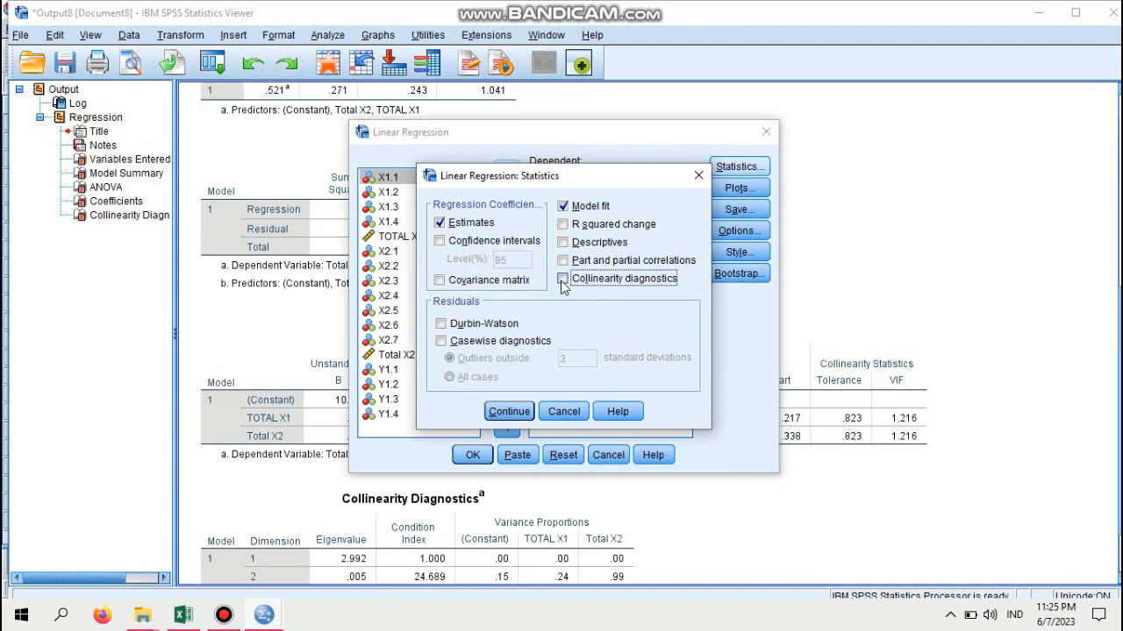
pyautogui.click(514, 414)
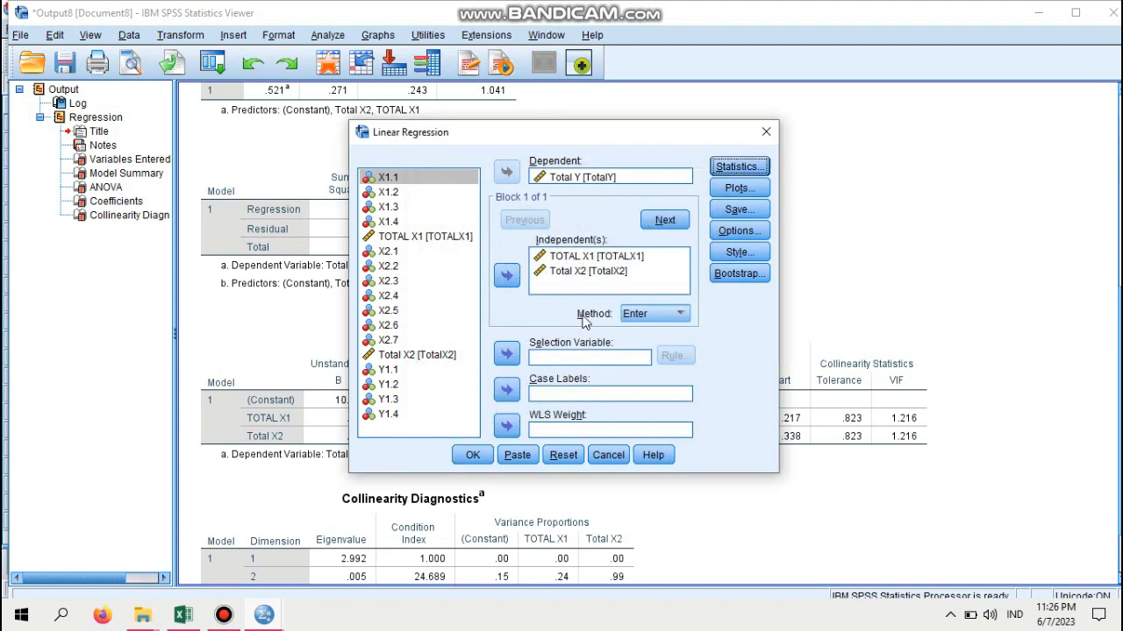
# Step: Save the unstandardized residuals, run the regression of Total Y, and check the new residual column in the dataset
pyautogui.click(727, 214)
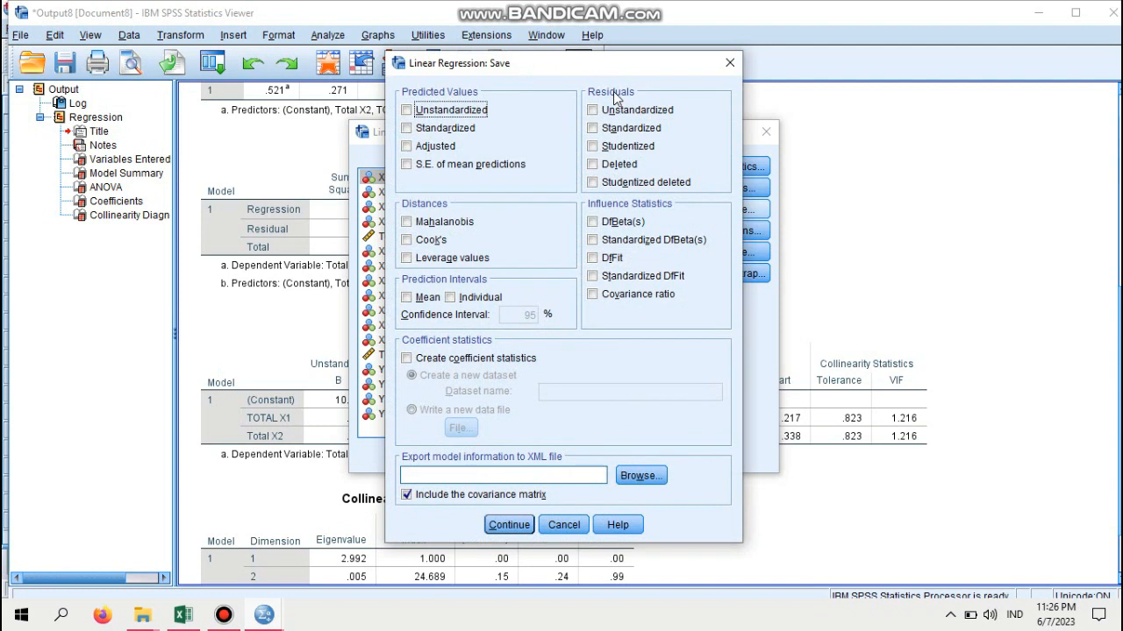
pyautogui.click(593, 111)
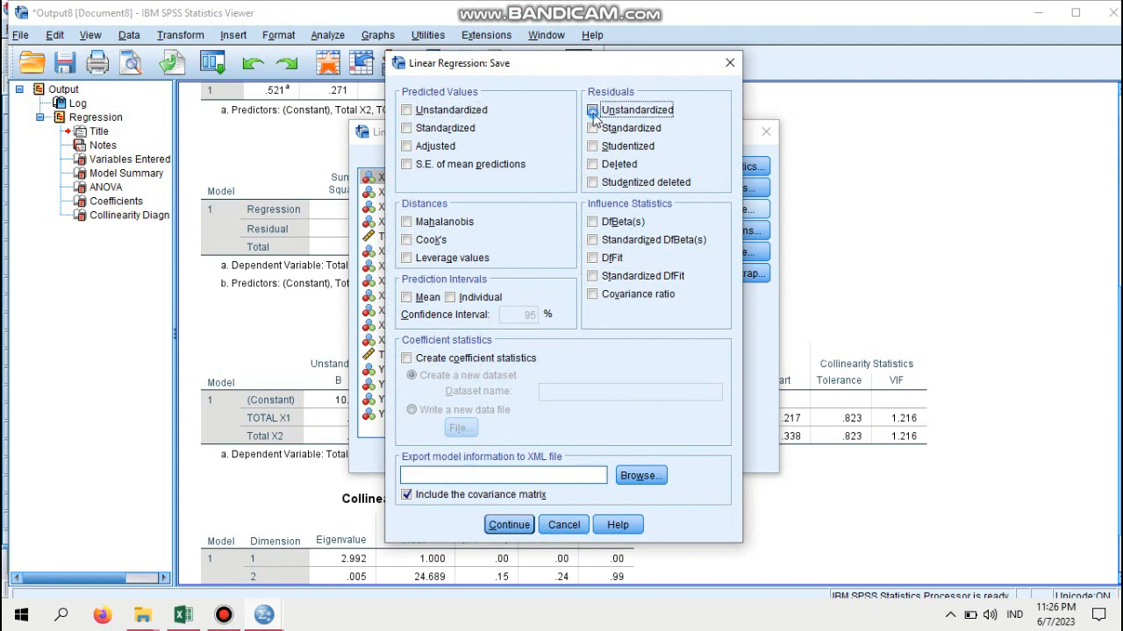
pyautogui.click(509, 524)
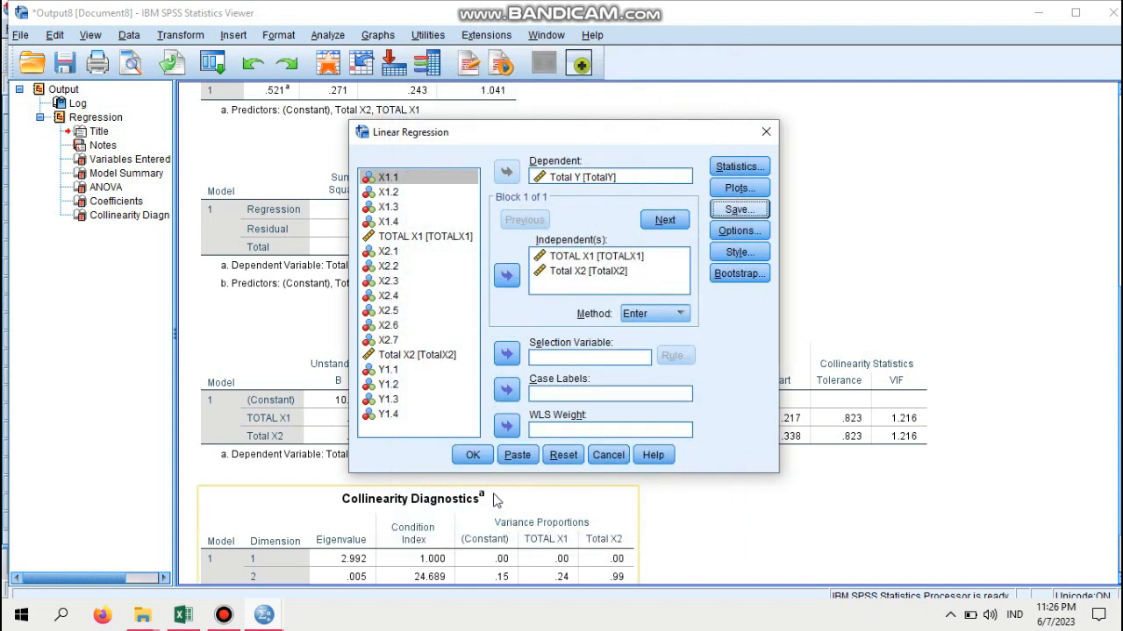
pyautogui.click(471, 456)
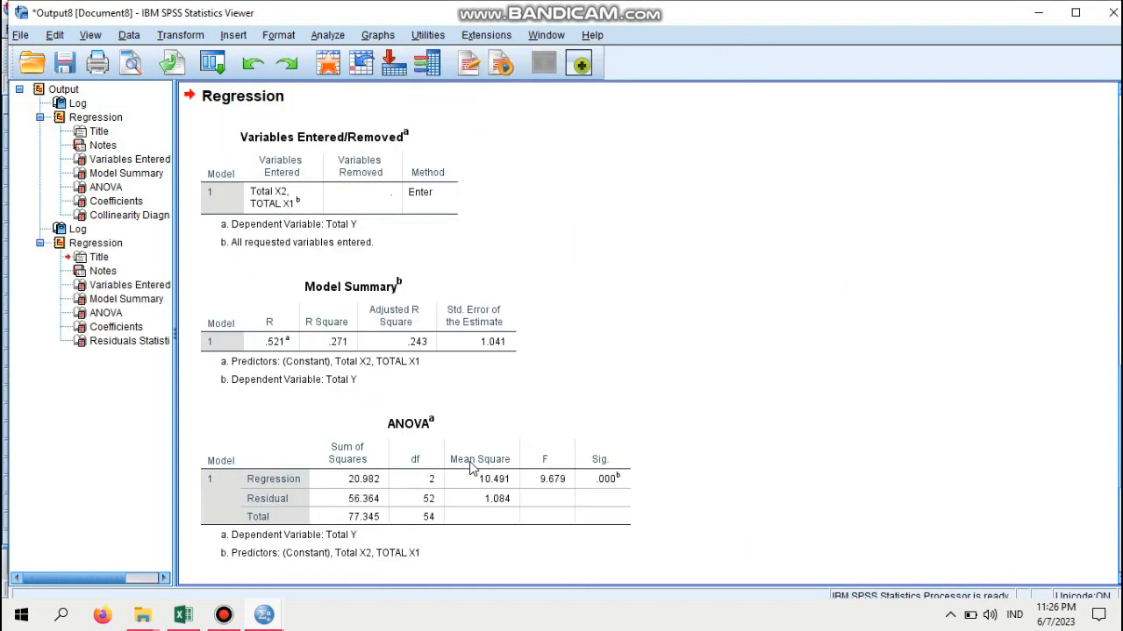
pyautogui.moveTo(264, 614)
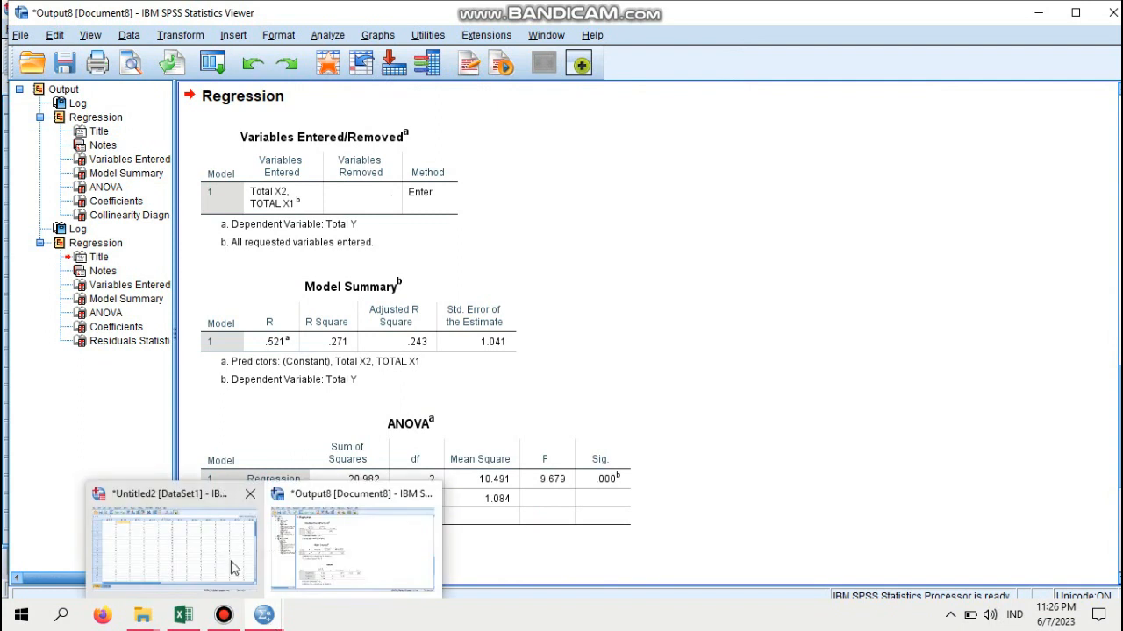
pyautogui.click(232, 568)
pyautogui.moveTo(268, 539); pyautogui.dragTo(678, 537)
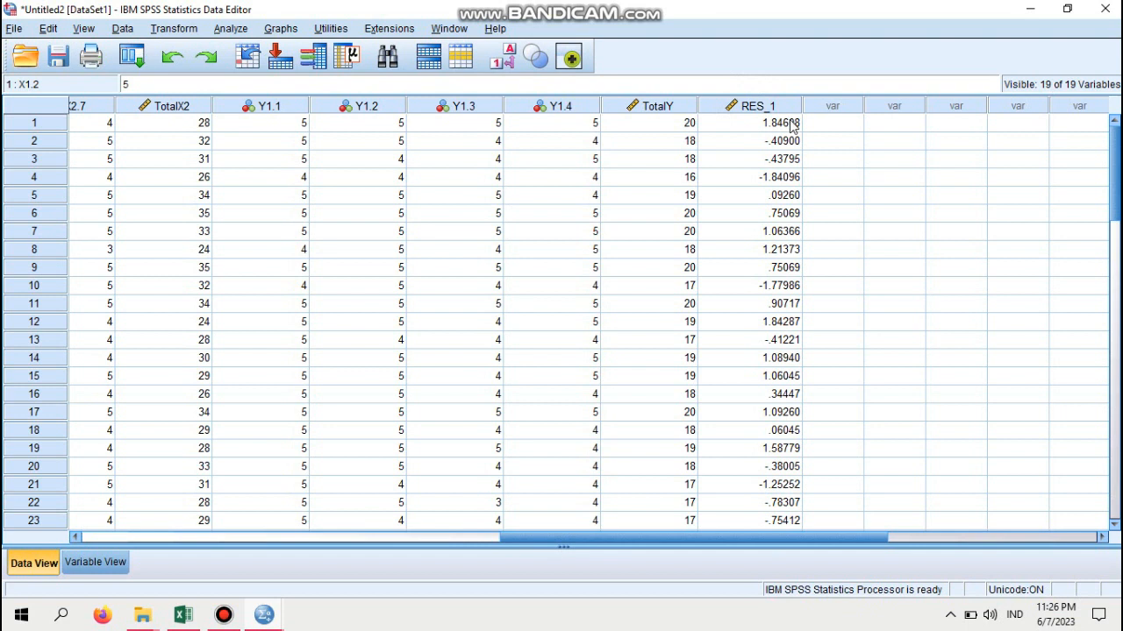
pyautogui.click(1030, 9)
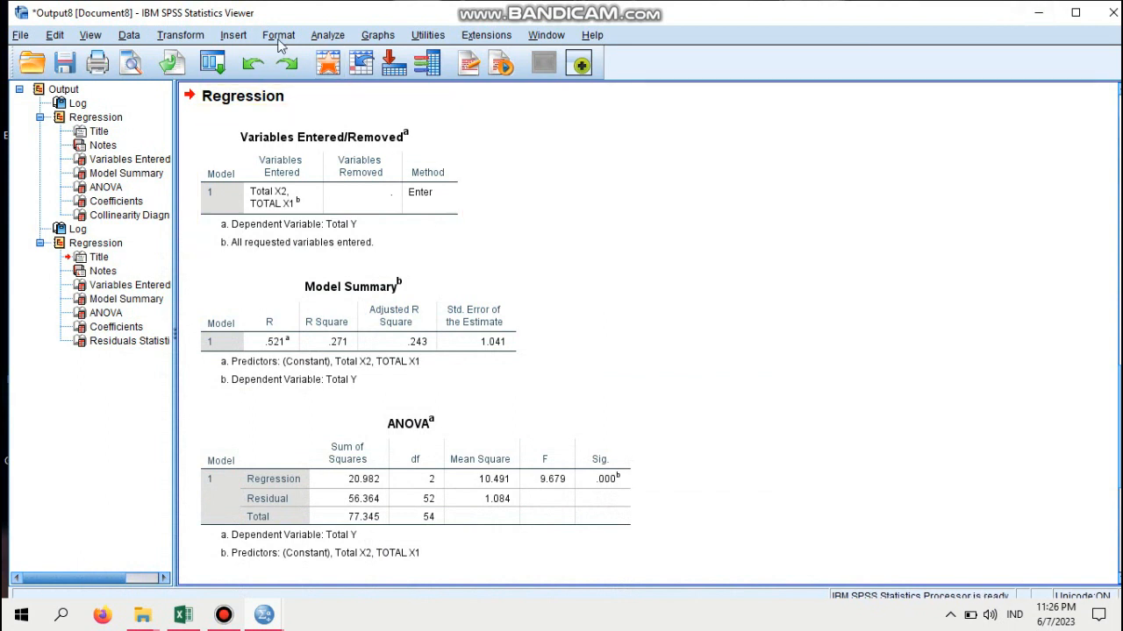
# Step: Start computing a new variable named abs_res and insert the arithmetic Abs function into its numeric expression
pyautogui.click(197, 38)
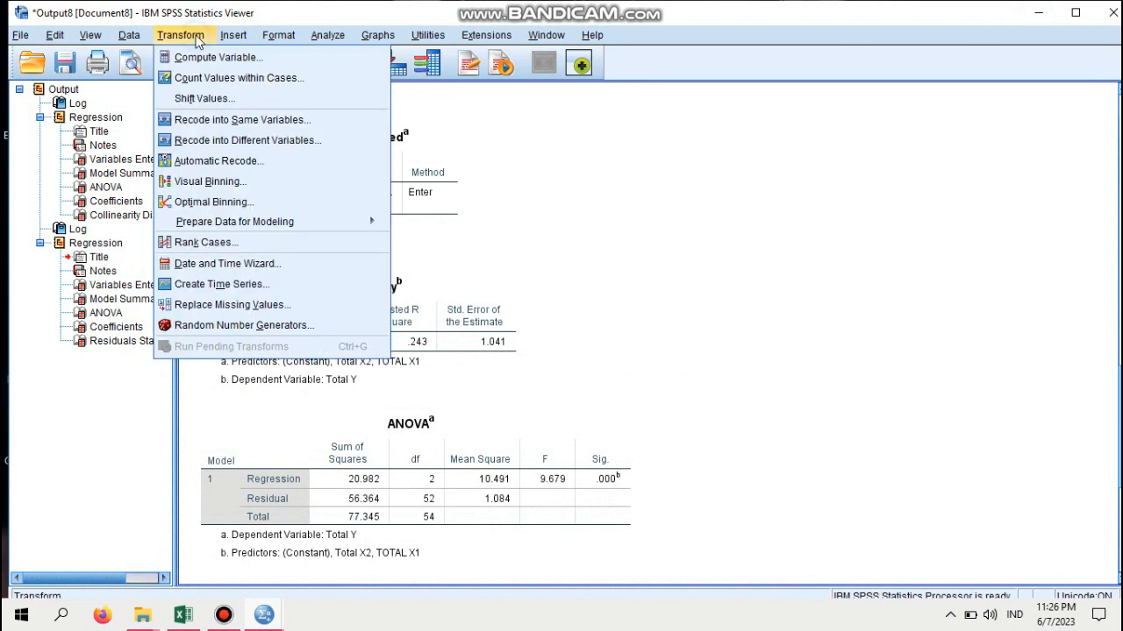
pyautogui.click(195, 57)
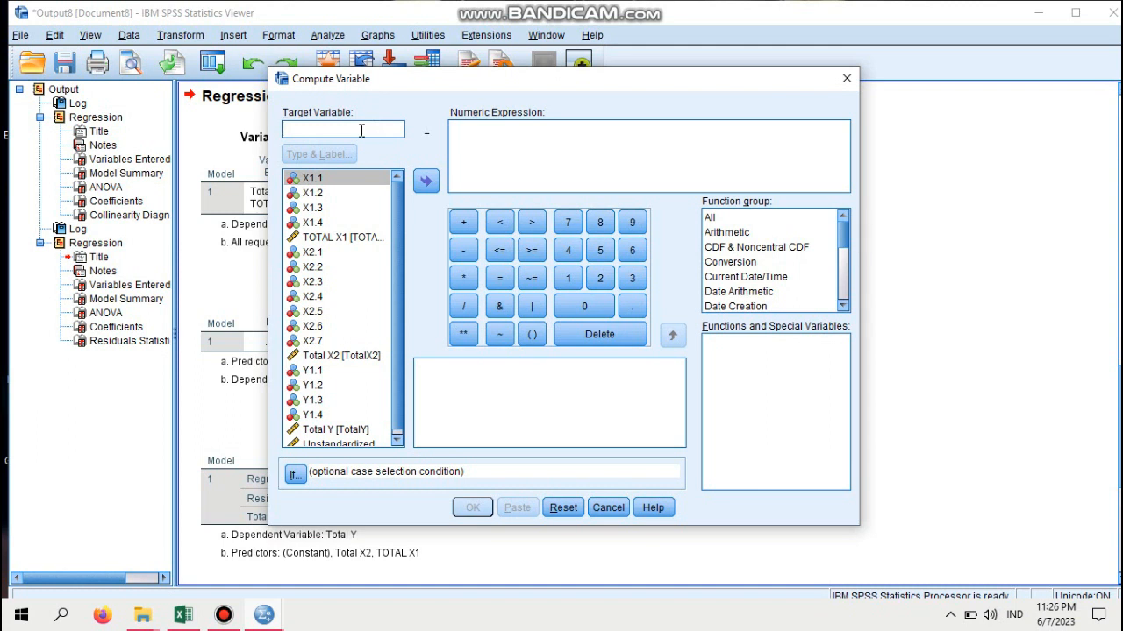
pyautogui.write('ab')
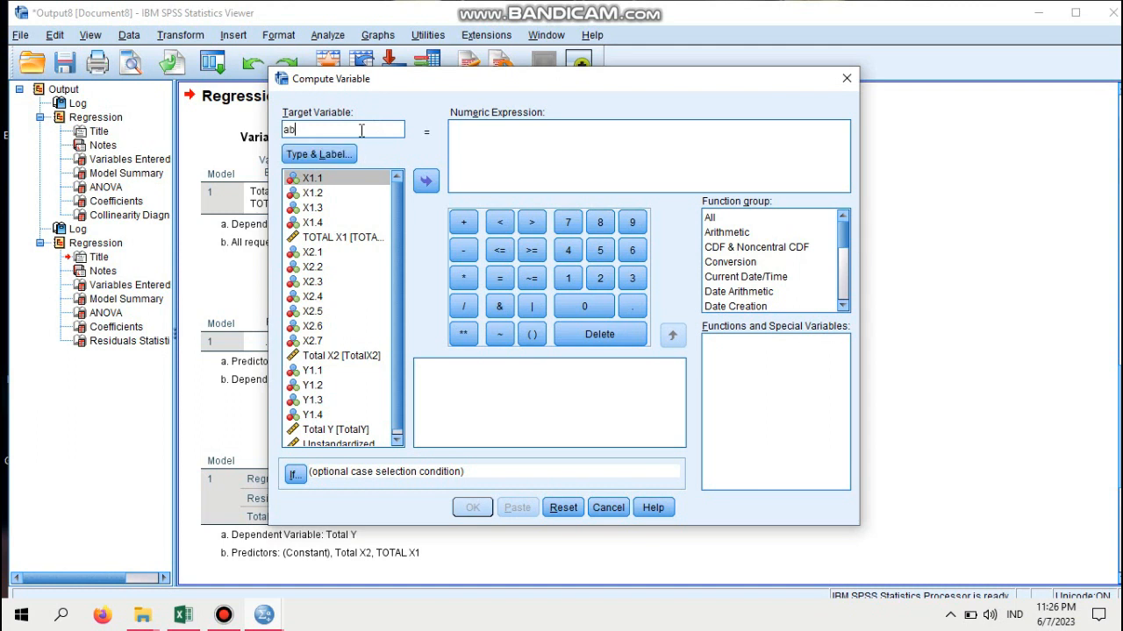
pyautogui.write('s_res')
pyautogui.click(737, 232)
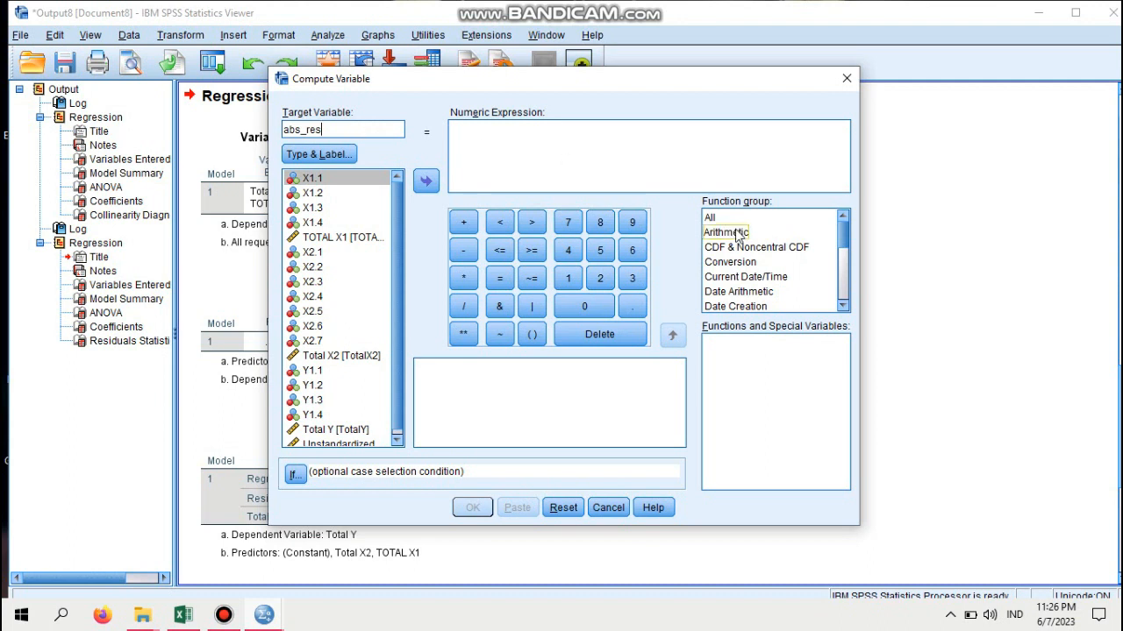
pyautogui.click(737, 233)
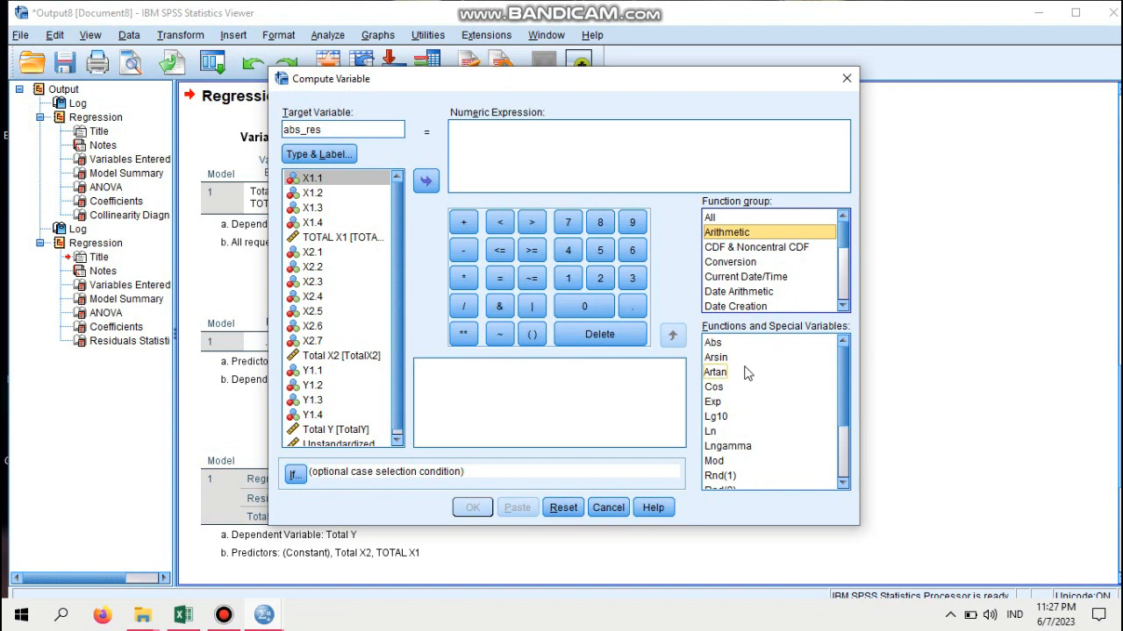
pyautogui.click(711, 343)
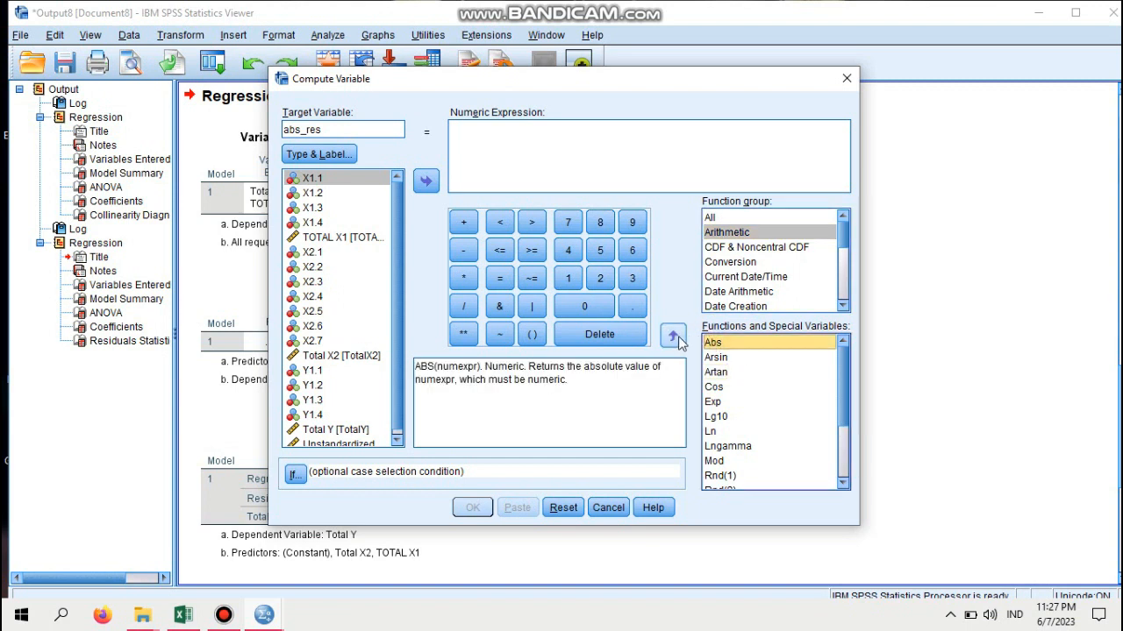
pyautogui.click(674, 337)
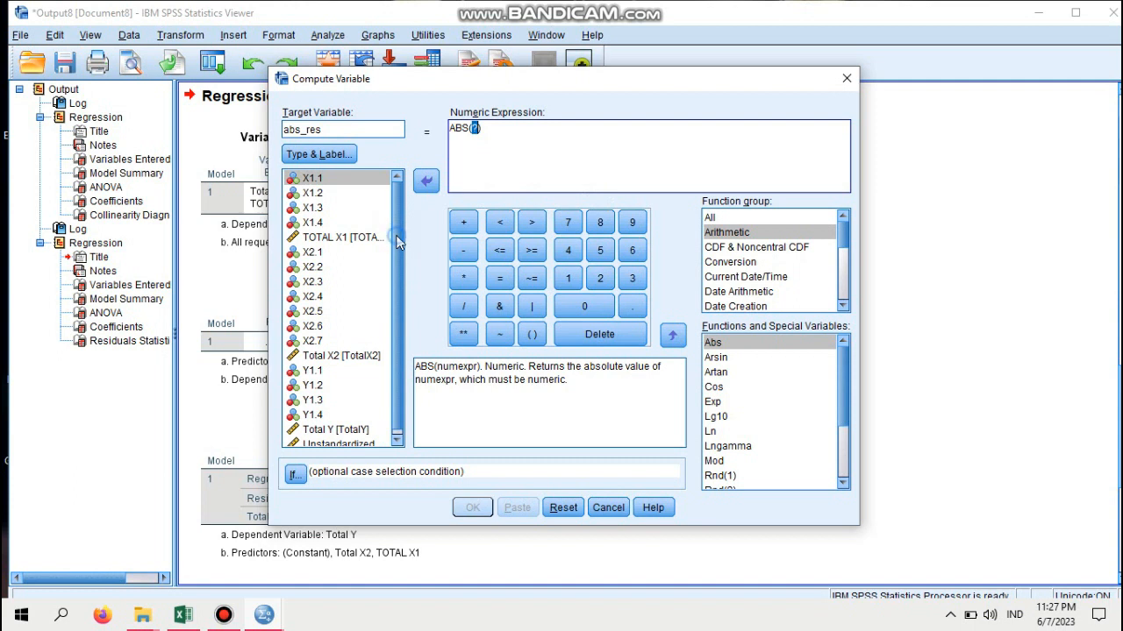
# Step: Use the Unstandardized Residual variable as the ABS argument, compute abs_res, and check its column in the dataset
pyautogui.scroll(-1, 396, 275)
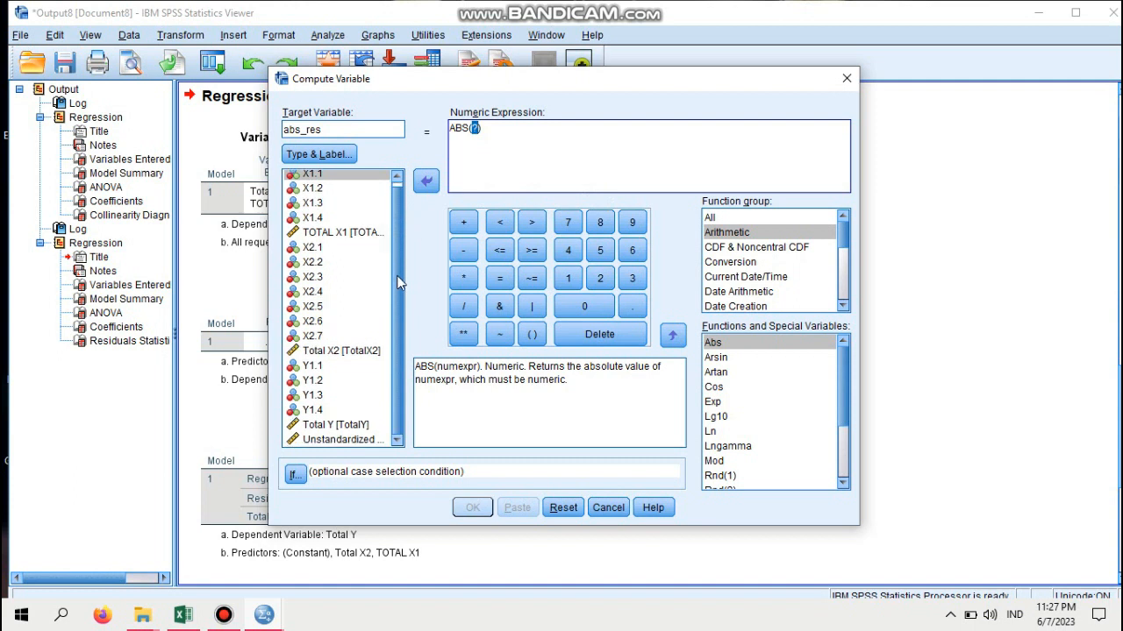
pyautogui.click(365, 443)
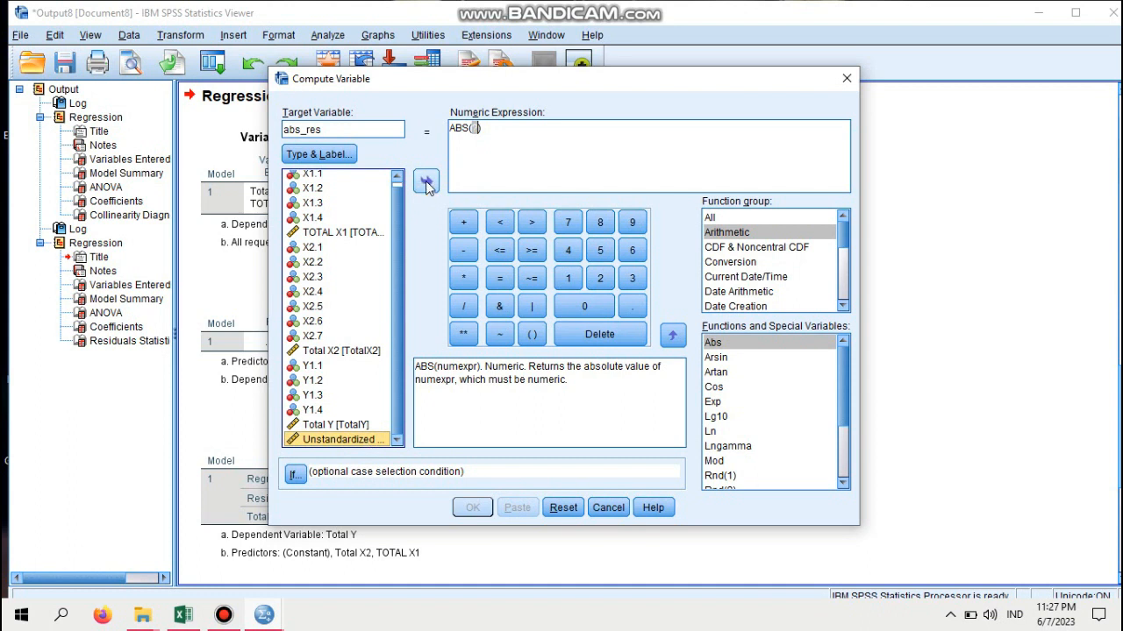
pyautogui.click(426, 182)
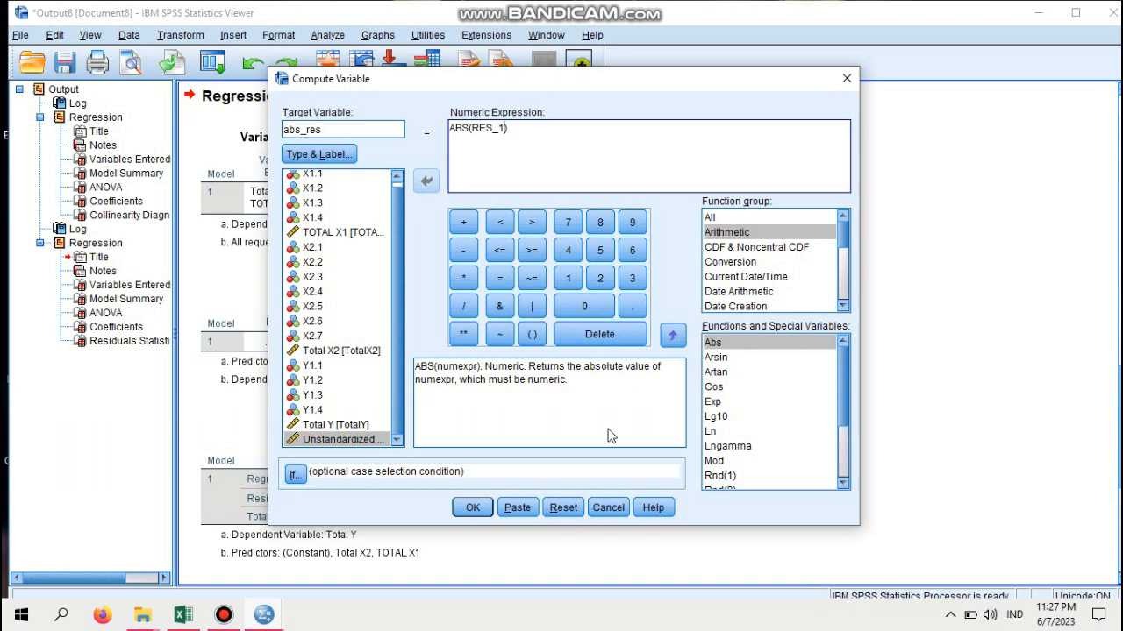
pyautogui.click(474, 508)
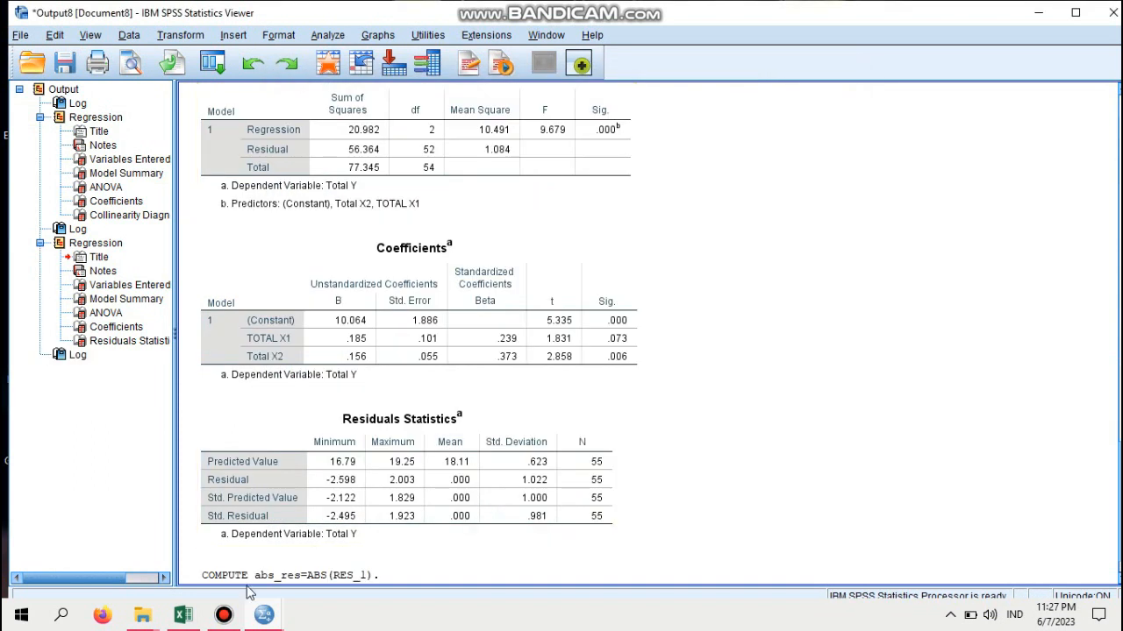
pyautogui.moveTo(264, 615)
pyautogui.click(211, 560)
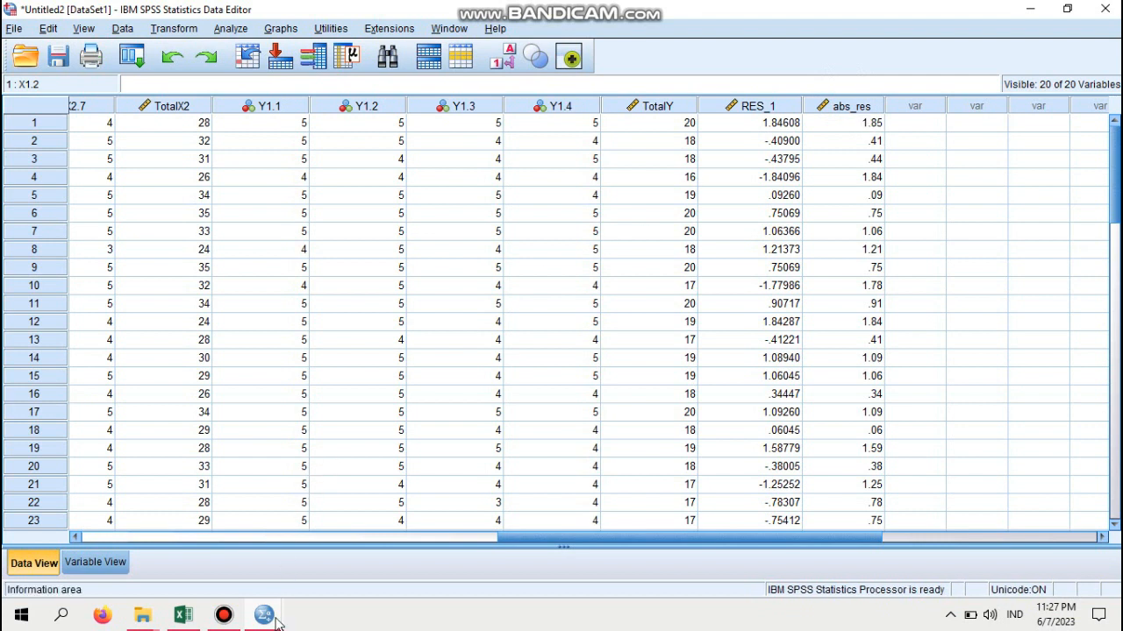
pyautogui.moveTo(274, 621)
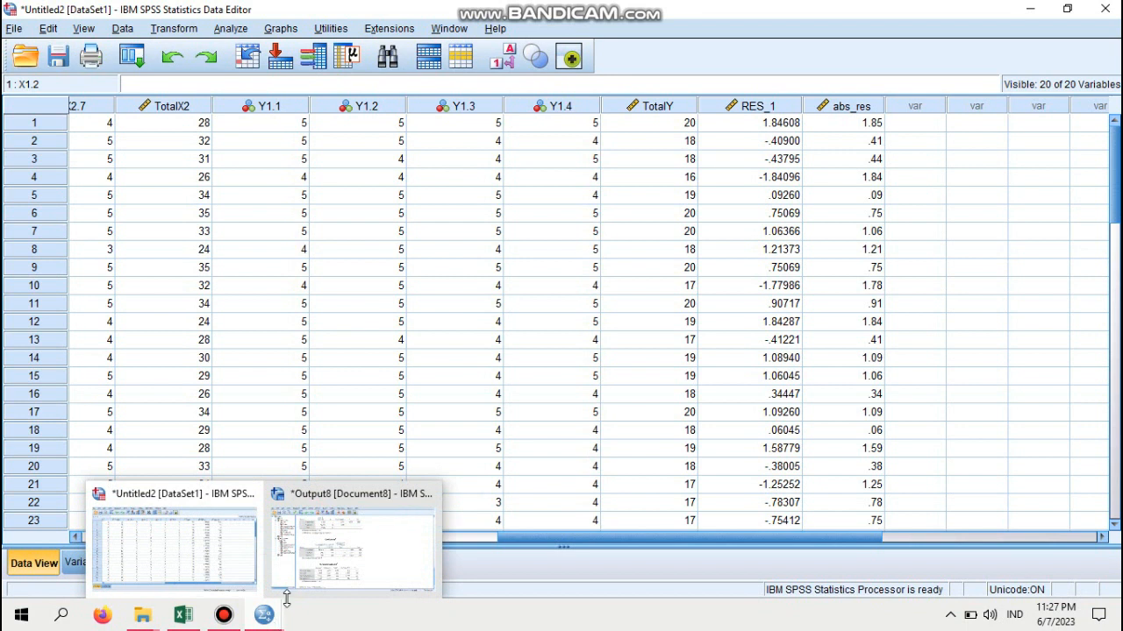
pyautogui.click(347, 540)
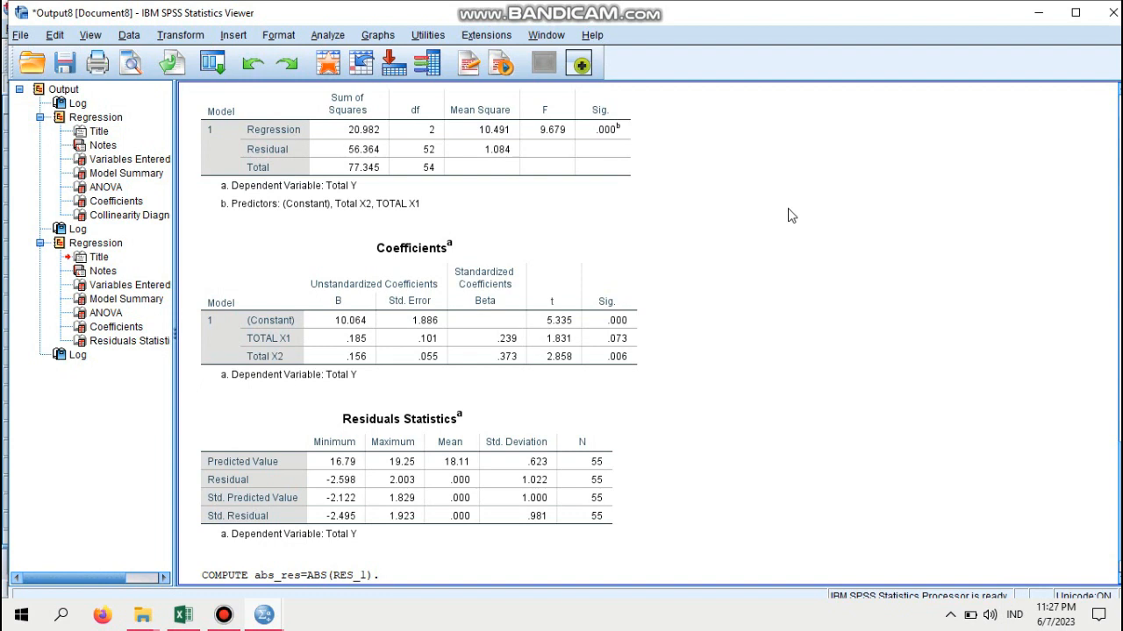
# Step: Reopen the Linear Regression setup and replace Total Y with abs_res as the dependent variable
pyautogui.click(336, 38)
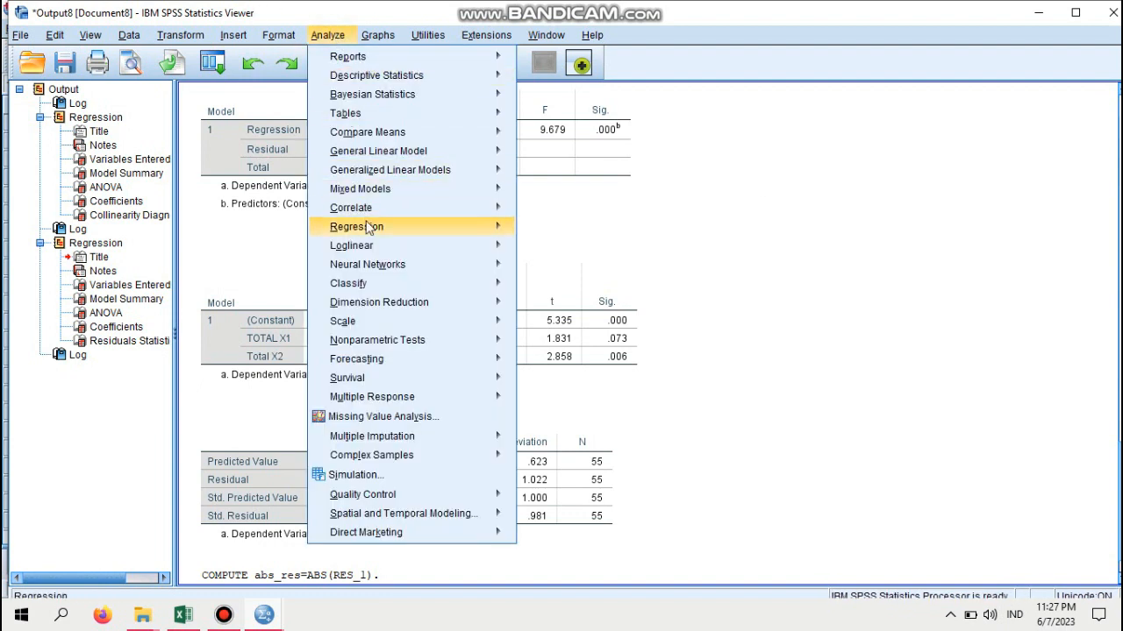
pyautogui.moveTo(368, 227)
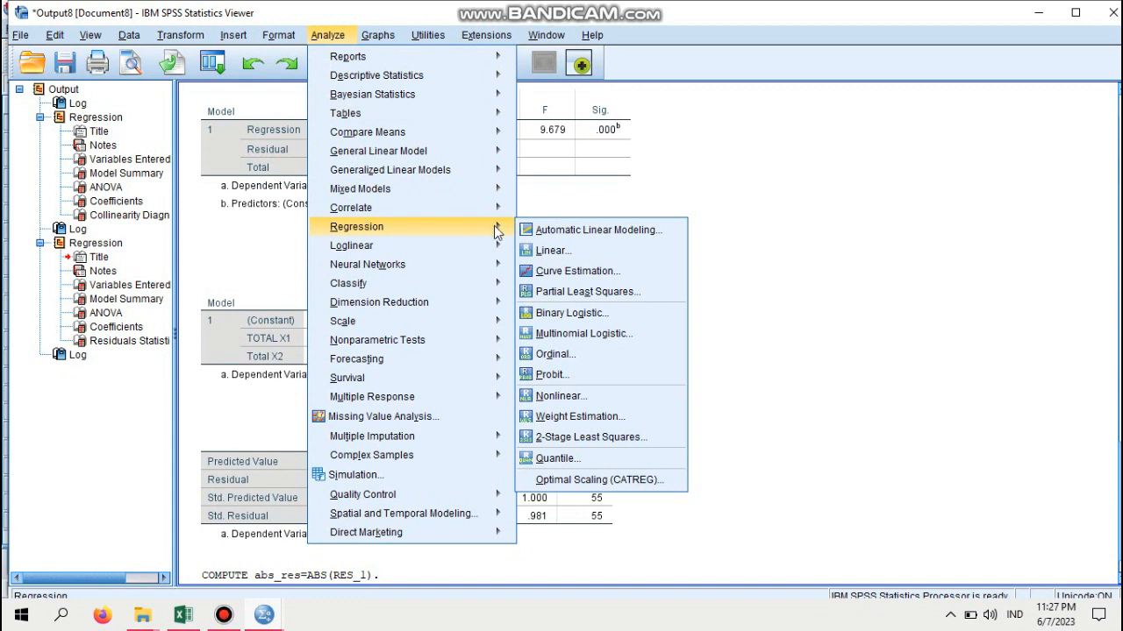
pyautogui.click(555, 255)
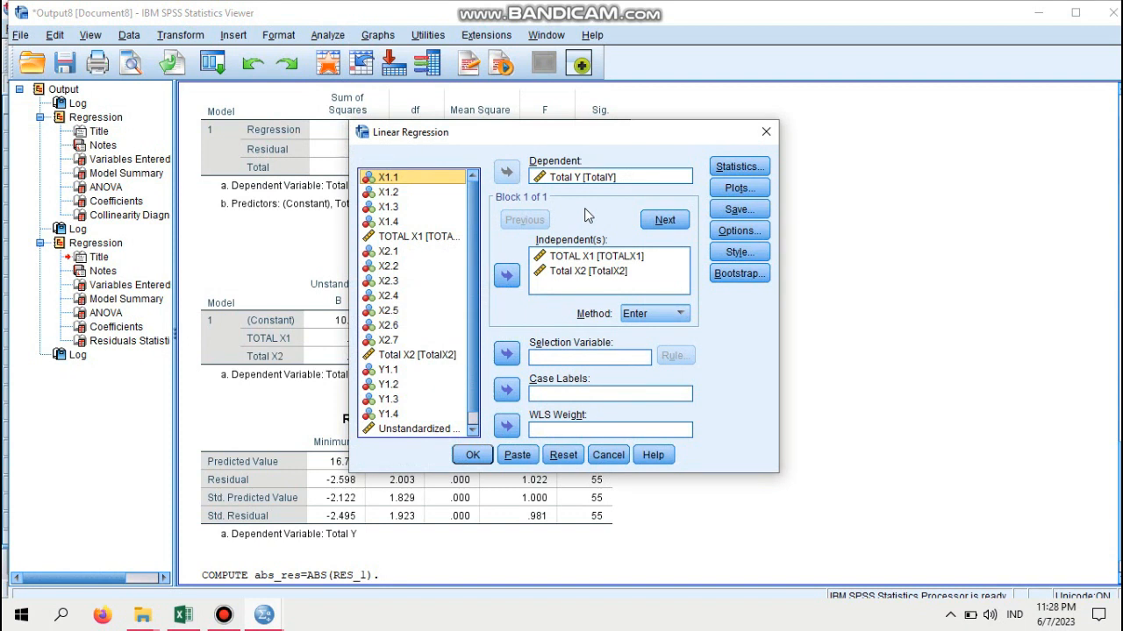
pyautogui.click(553, 176)
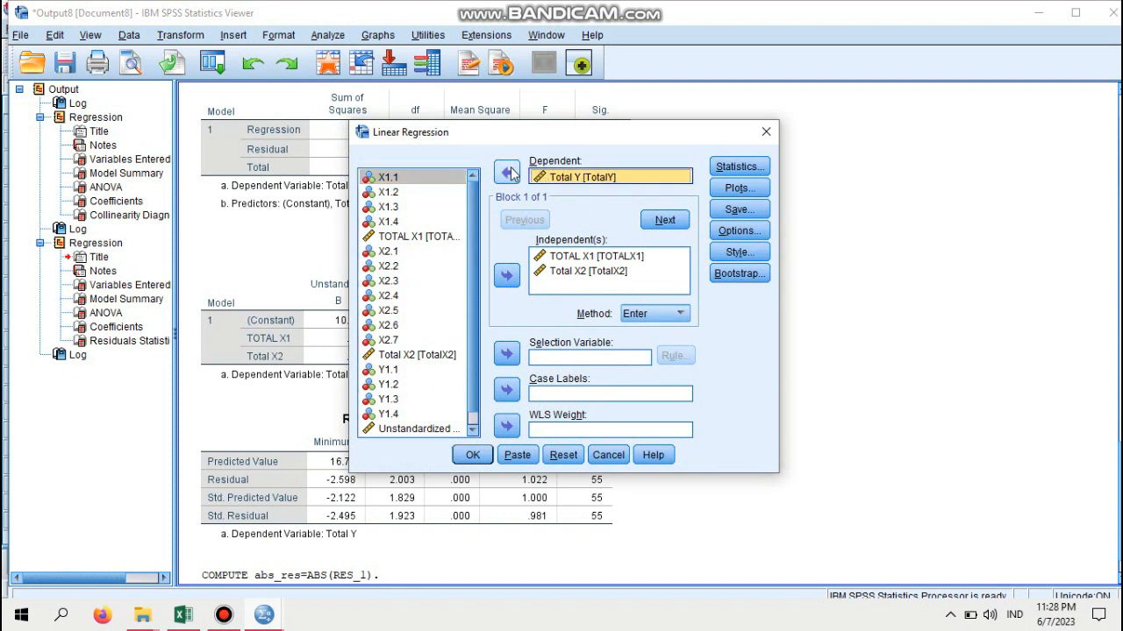
pyautogui.click(509, 173)
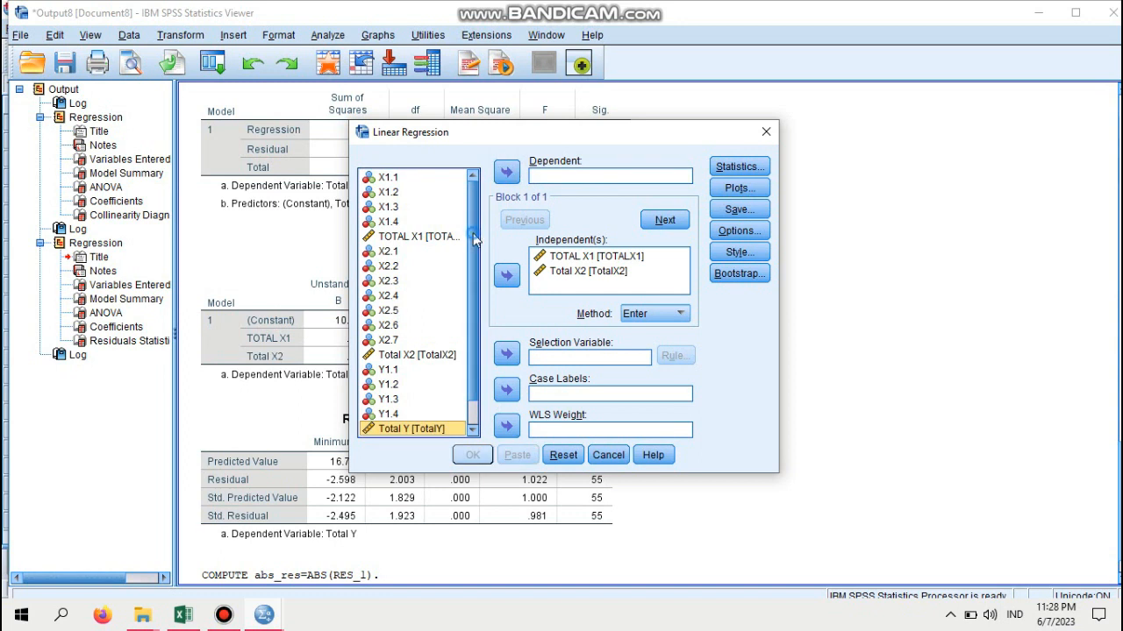
pyautogui.moveTo(471, 233); pyautogui.dragTo(471, 305)
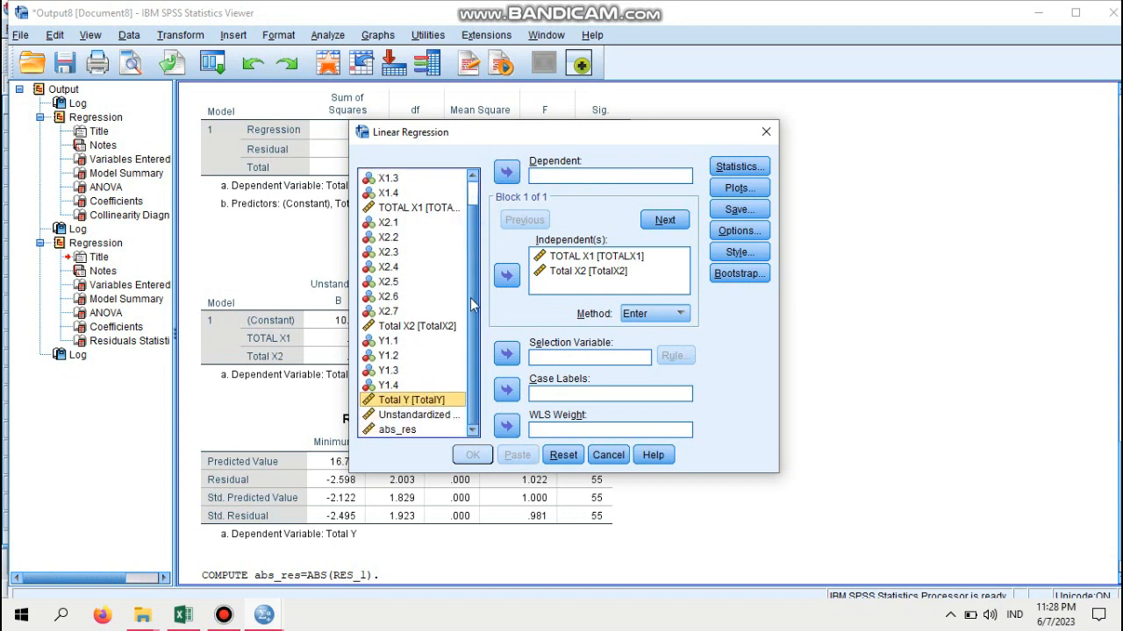
pyautogui.click(406, 430)
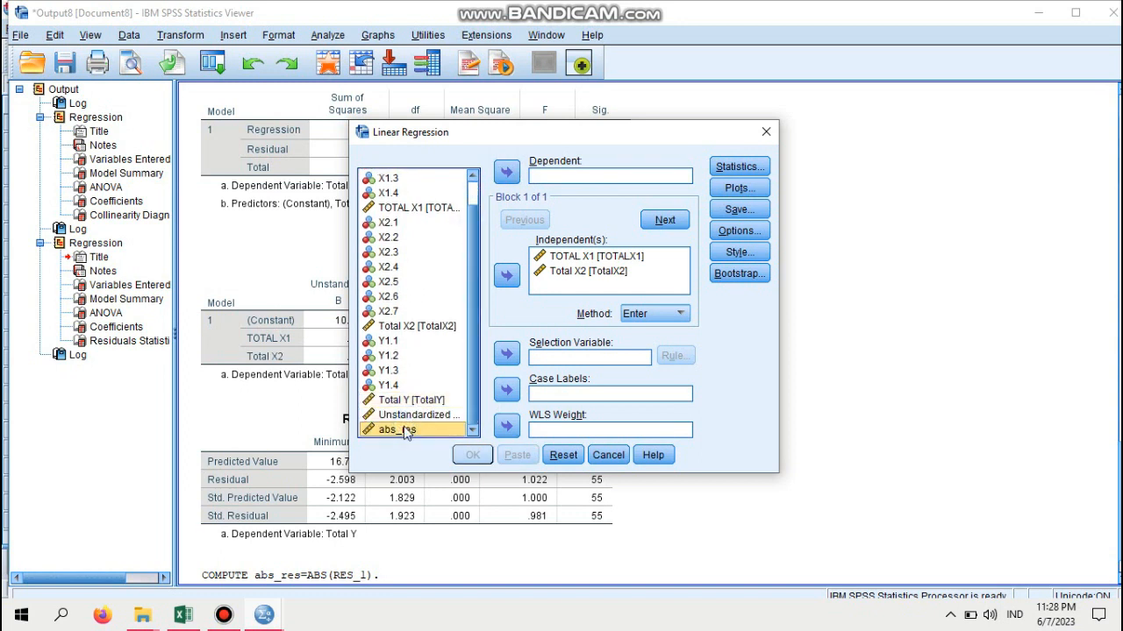
pyautogui.click(499, 178)
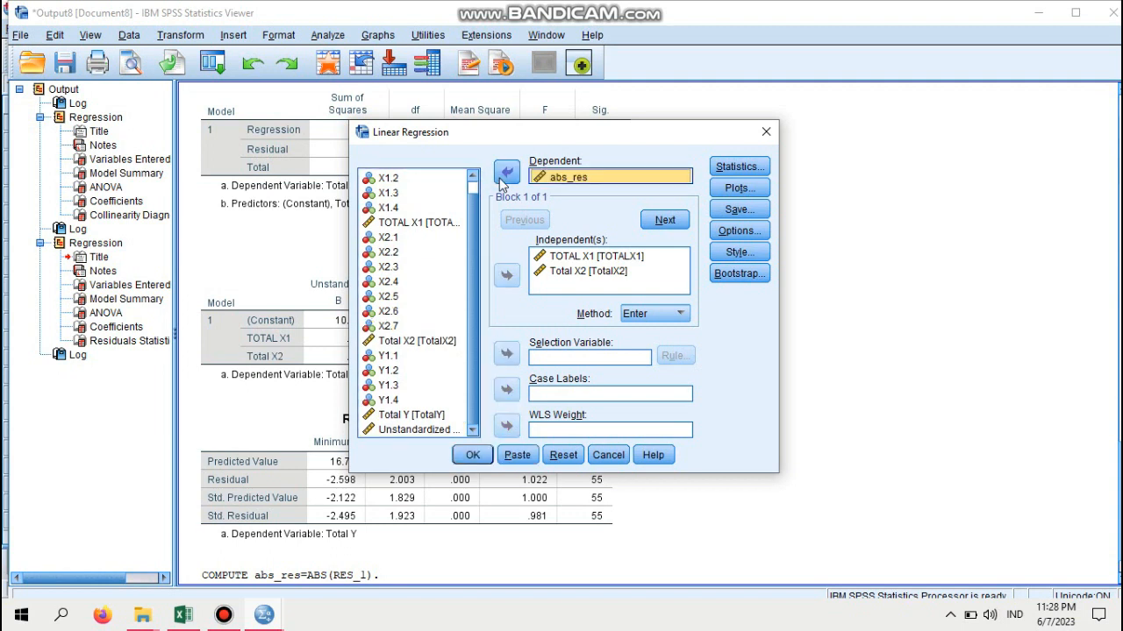
# Step: Run the regression of abs_res on TOTAL X1 and Total X2 and review its Coefficients table
pyautogui.click(472, 454)
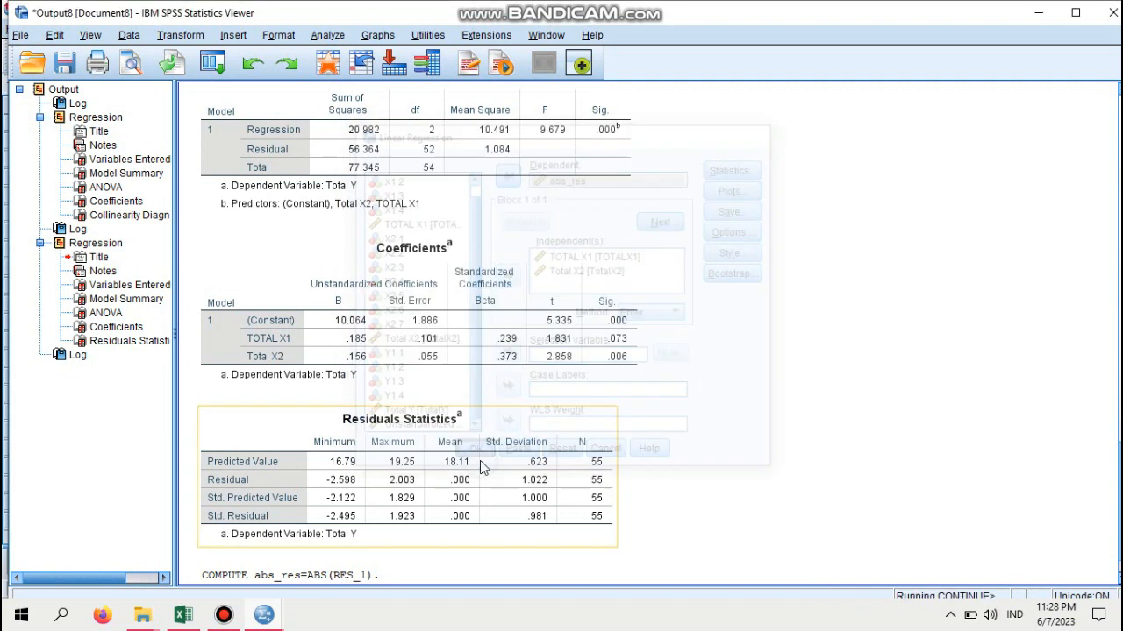
pyautogui.scroll(-3, 761, 340)
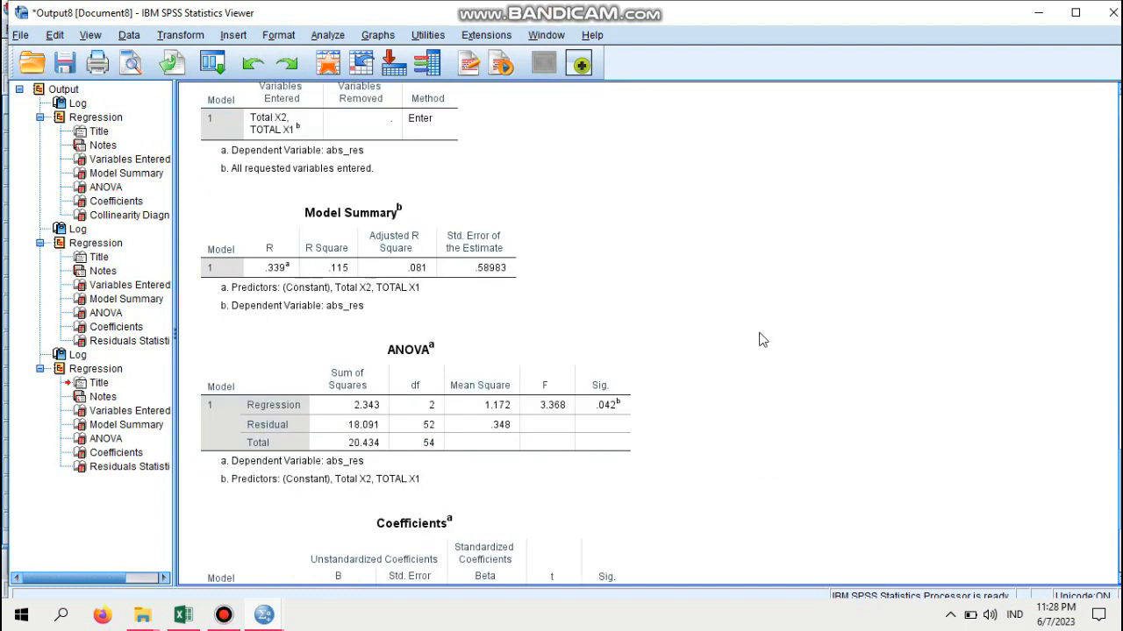
pyautogui.scroll(-4, 761, 339)
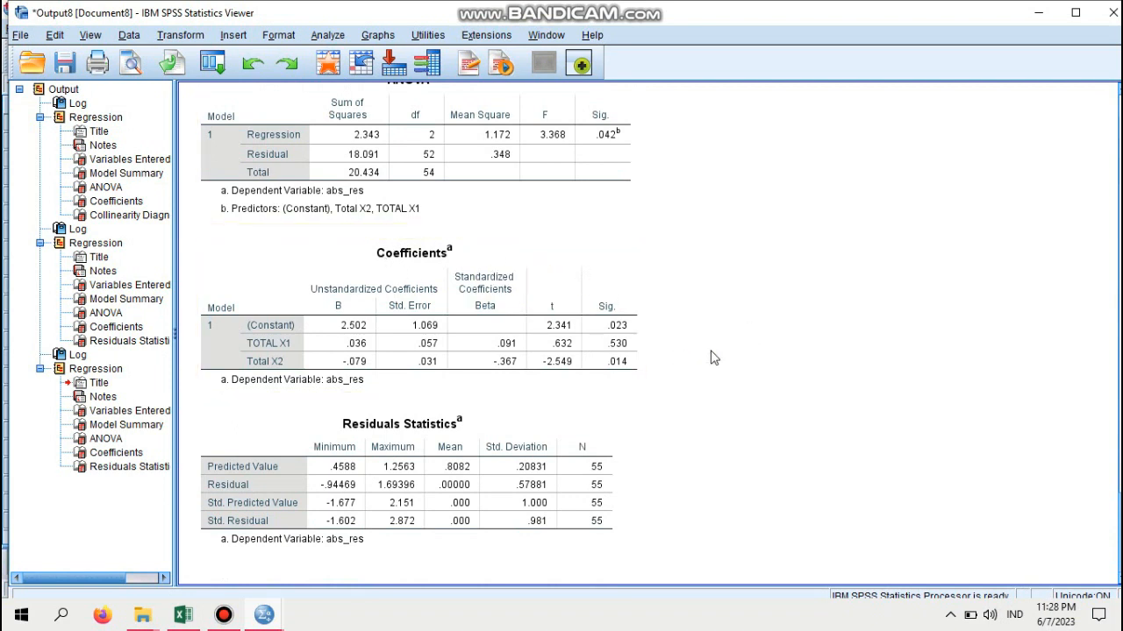
# Step: Save the output in the Analisis Data SPSS folder as Uji Multikolinearitas dan Heteroskedastisitas
pyautogui.click(20, 35)
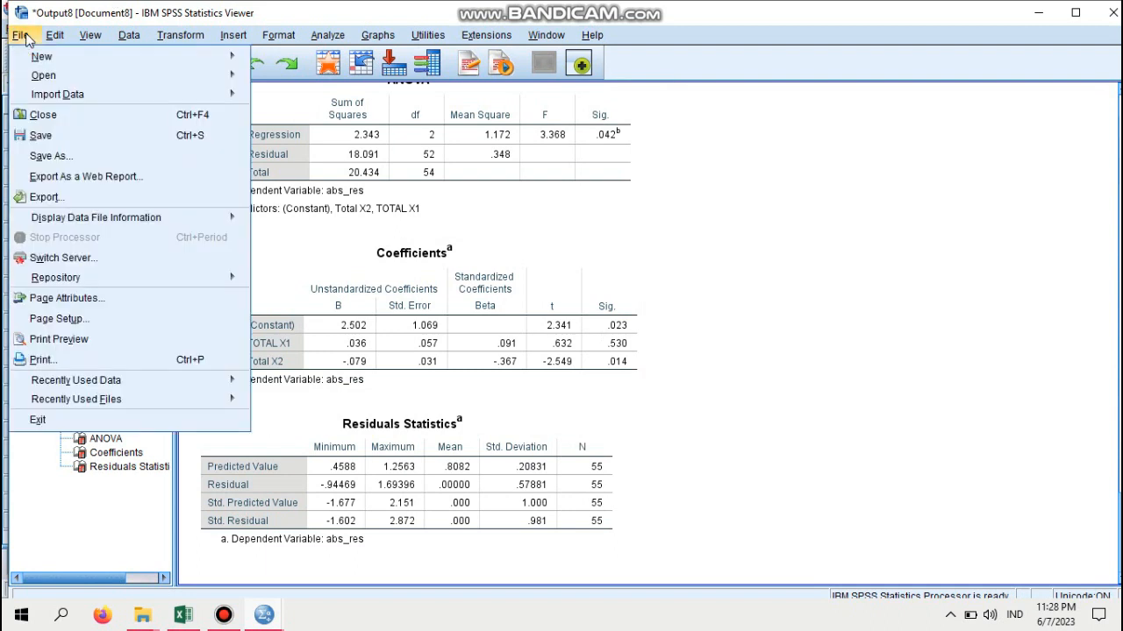
pyautogui.click(51, 156)
pyautogui.press('BackSpace')
pyautogui.write('Uji')
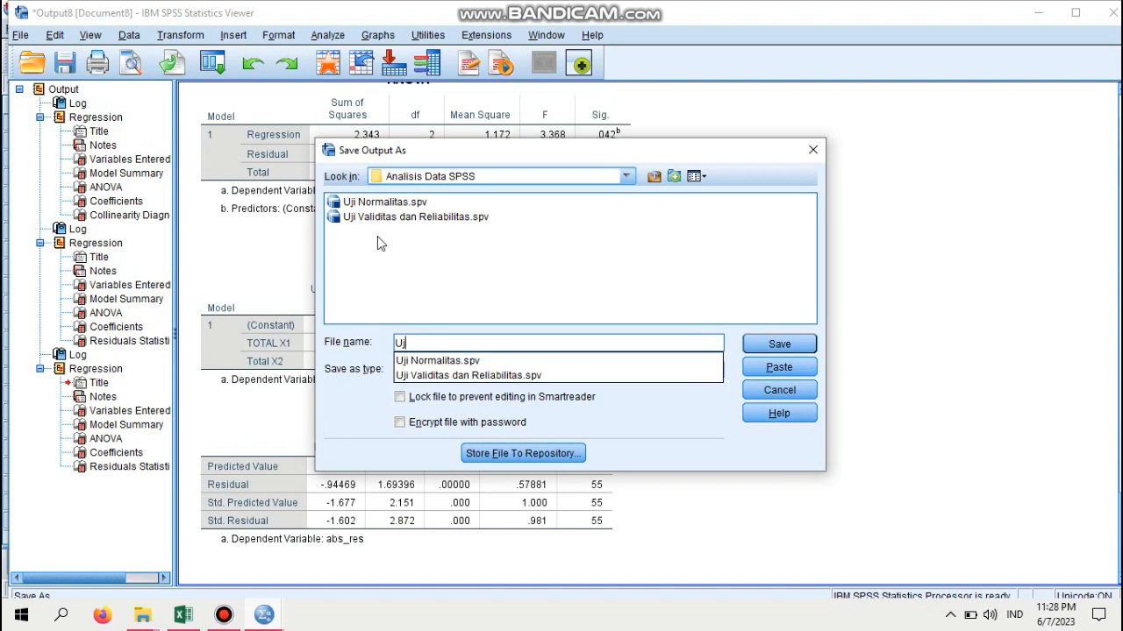
pyautogui.write(' M')
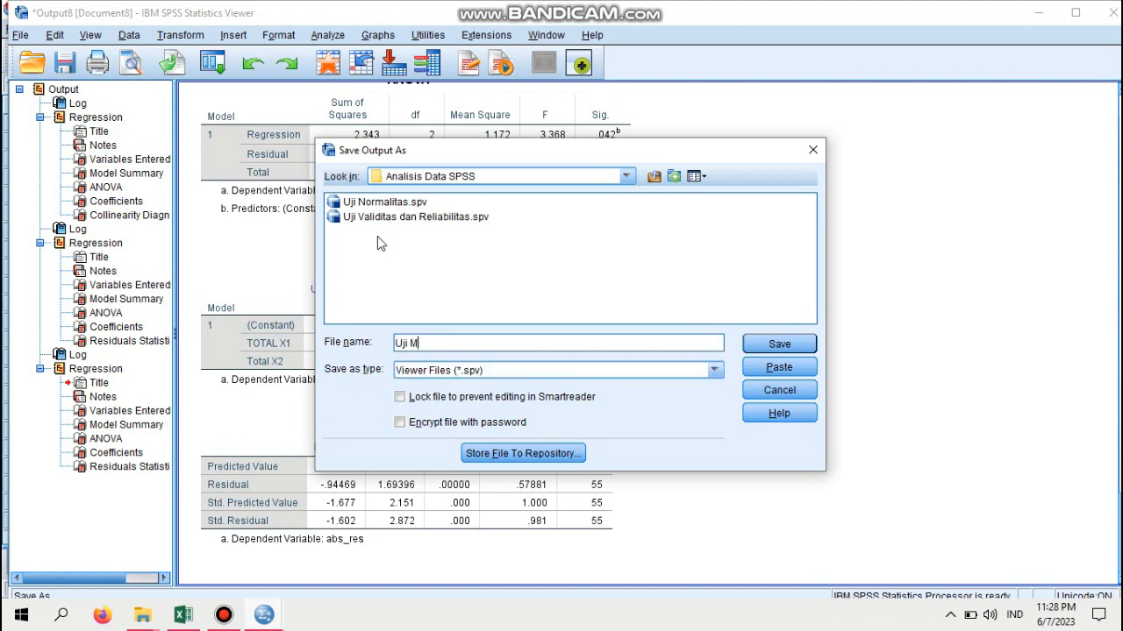
pyautogui.write('ultikolinearitas dan Hetero')
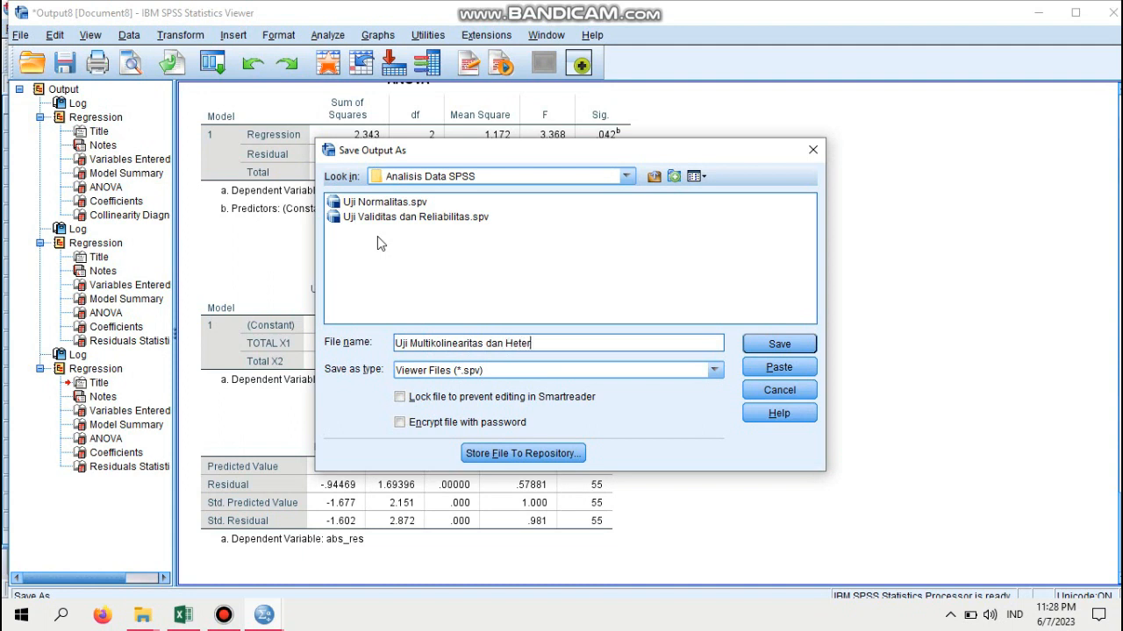
pyautogui.write('skedastisitas')
pyautogui.click(772, 349)
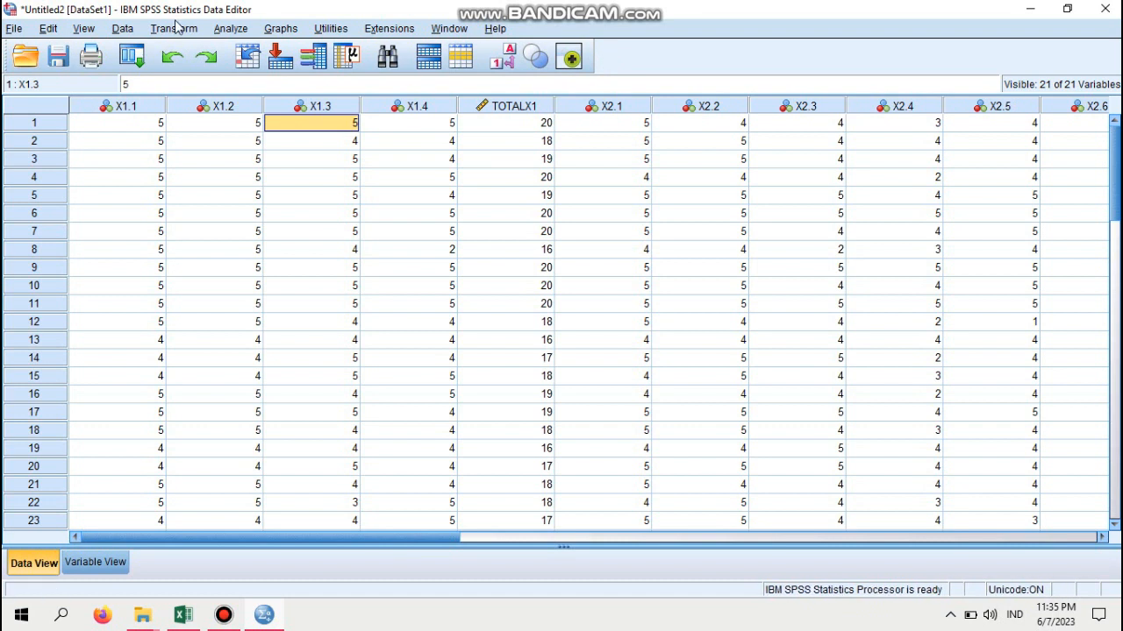
# Step: Set up a Linear Regression from the dataset with Total Y replacing abs_res as the dependent variable
pyautogui.click(230, 29)
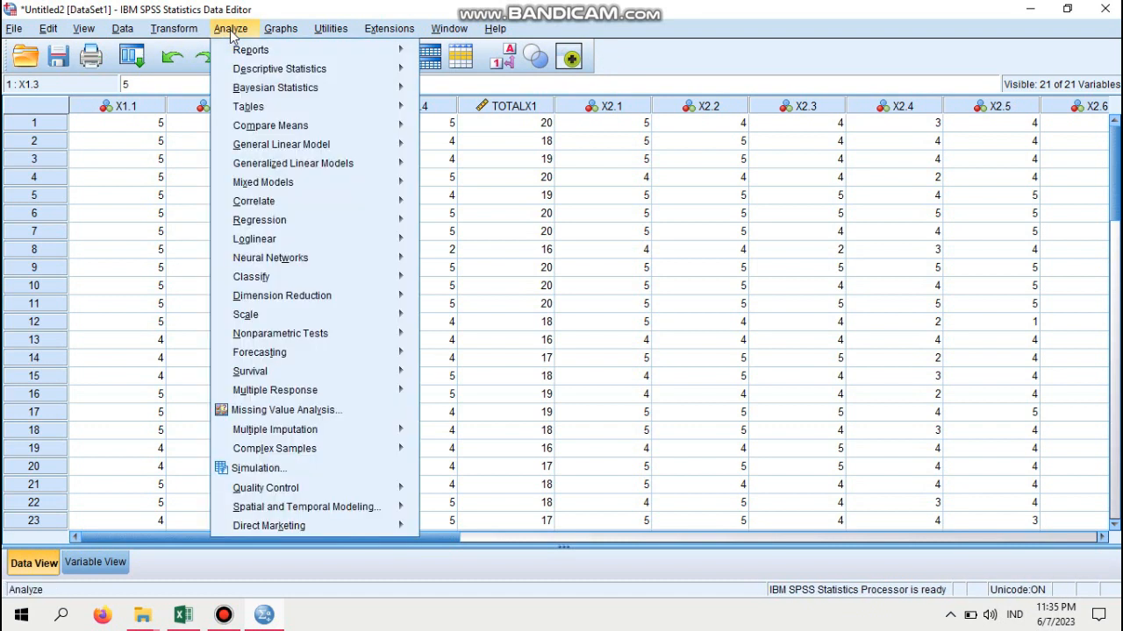
pyautogui.moveTo(297, 221)
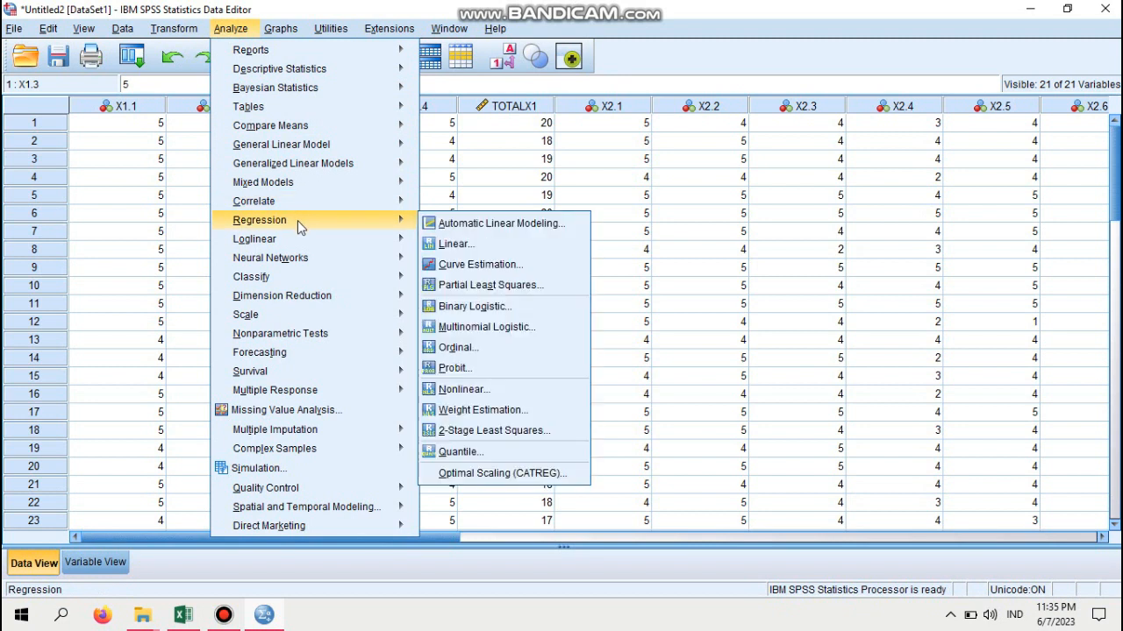
pyautogui.click(456, 248)
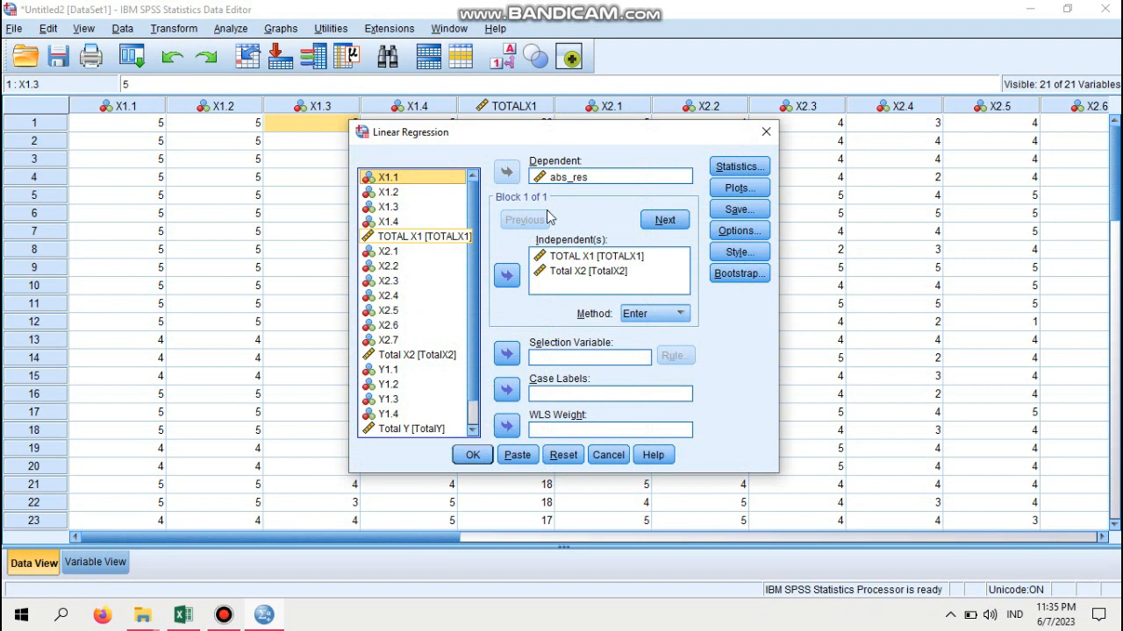
pyautogui.click(576, 179)
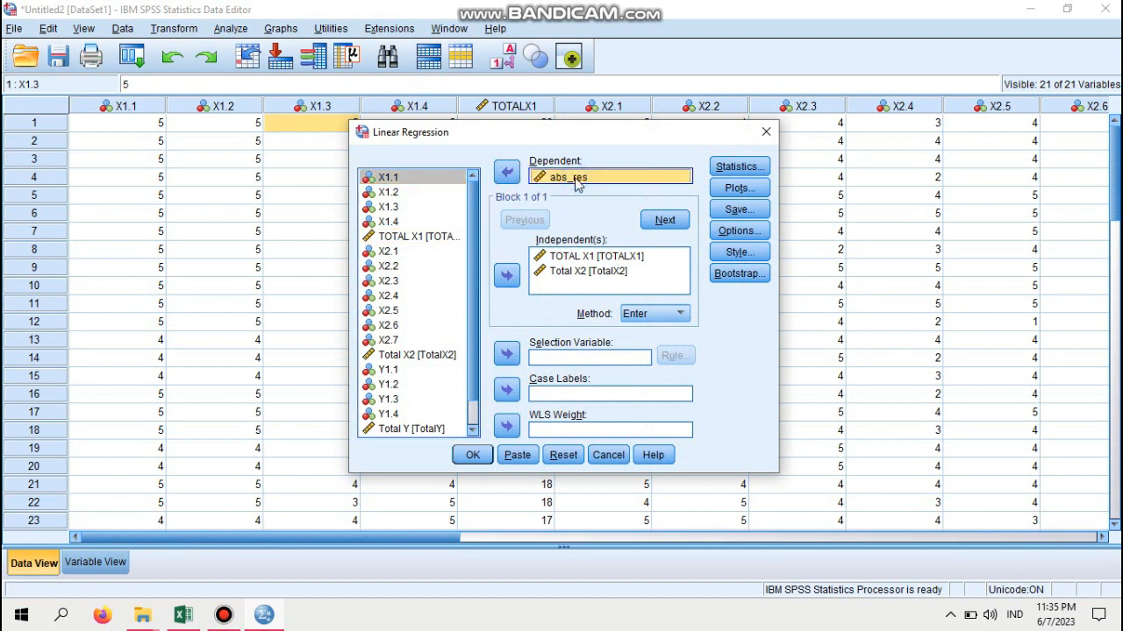
pyautogui.click(506, 172)
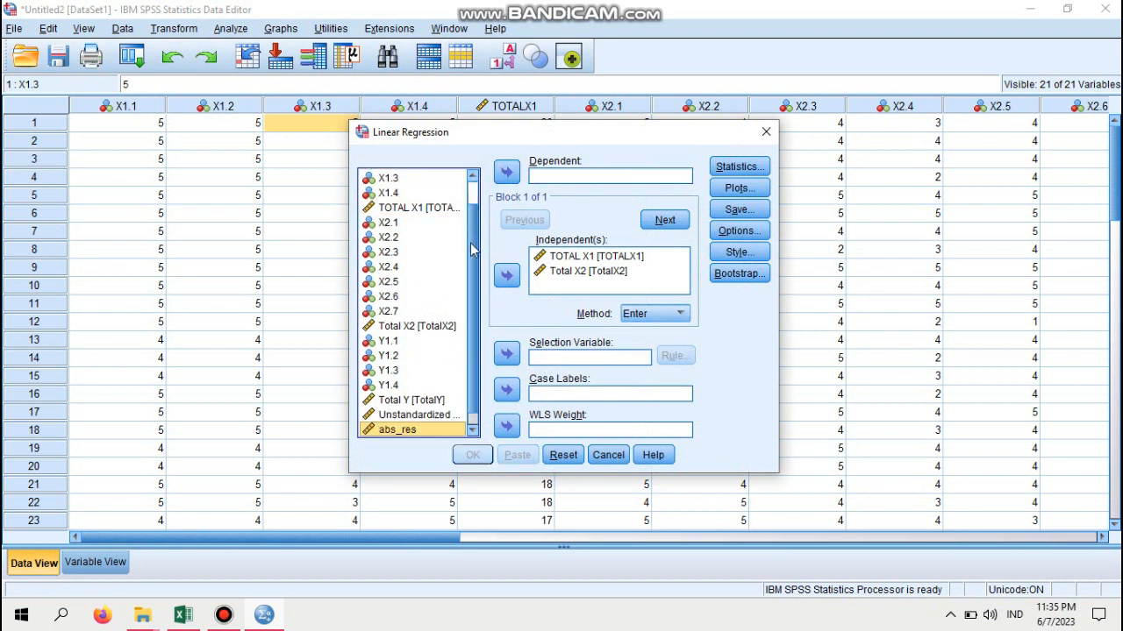
pyautogui.click(416, 401)
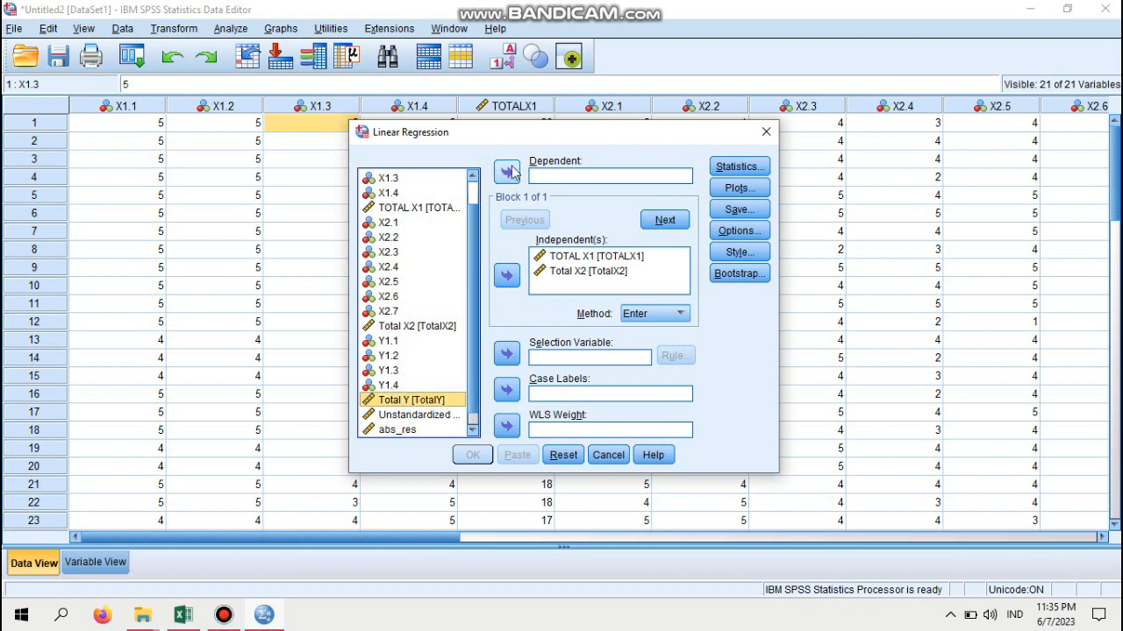
pyautogui.click(509, 172)
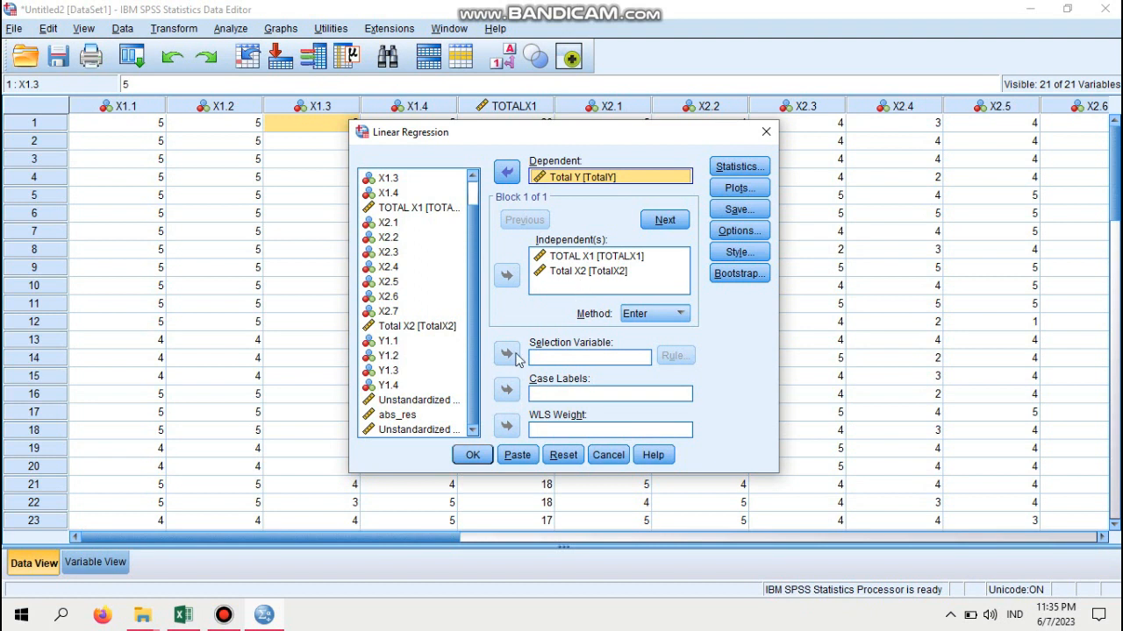
# Step: Run the regression of Total Y on TOTAL X1 and Total X2 and review the Model Summary, ANOVA and Coefficients tables
pyautogui.click(473, 455)
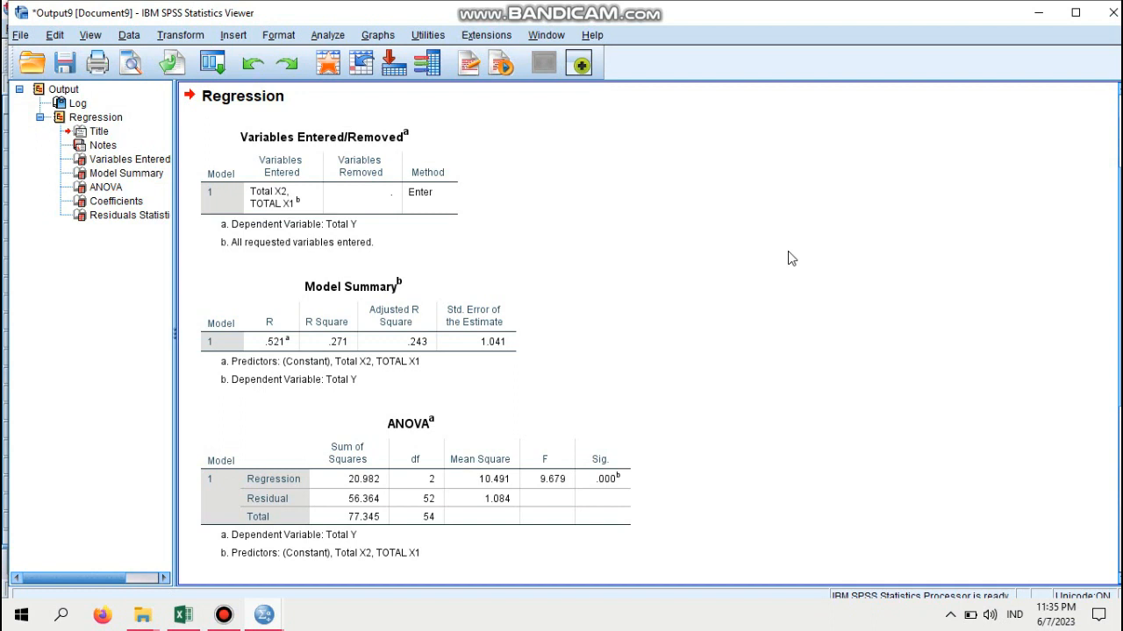
pyautogui.scroll(-2, 788, 258)
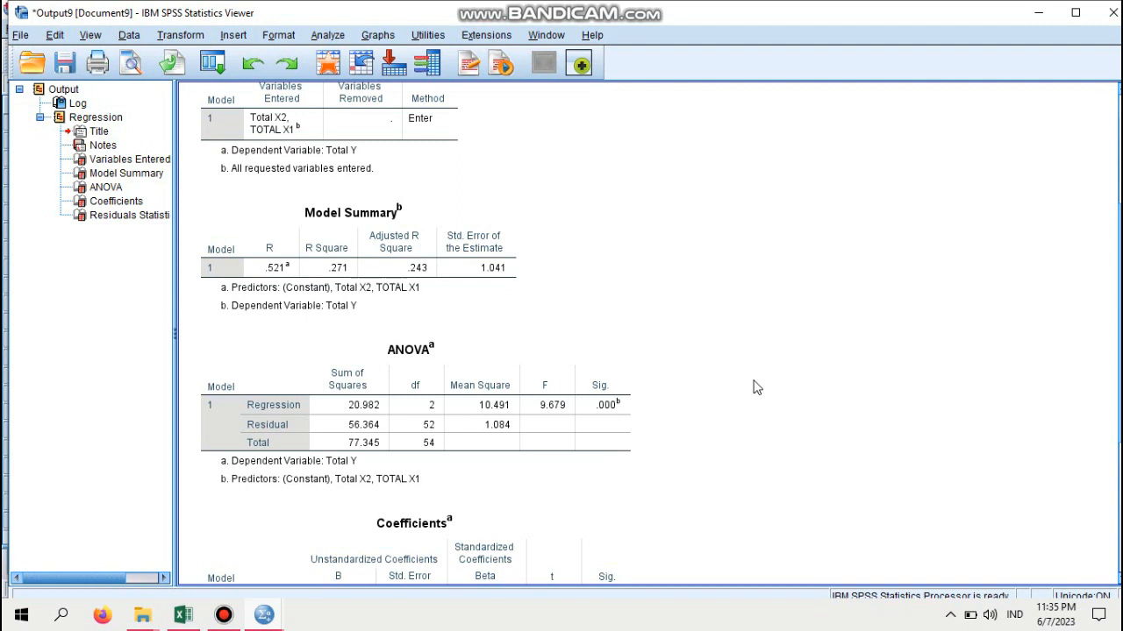
pyautogui.scroll(-5, 756, 388)
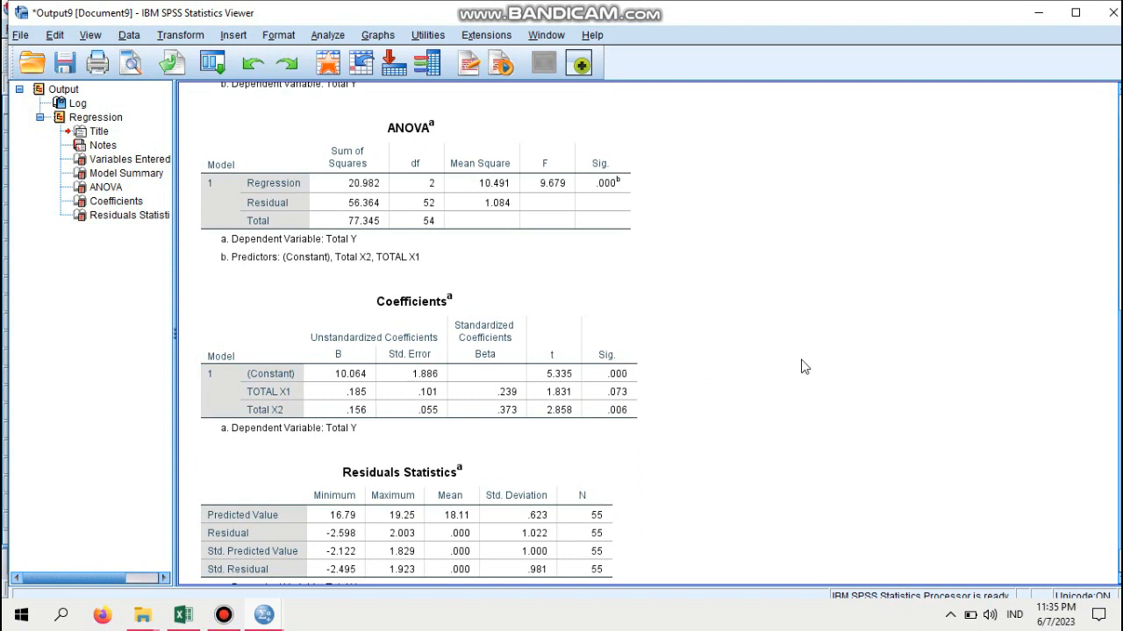
pyautogui.scroll(-1, 804, 367)
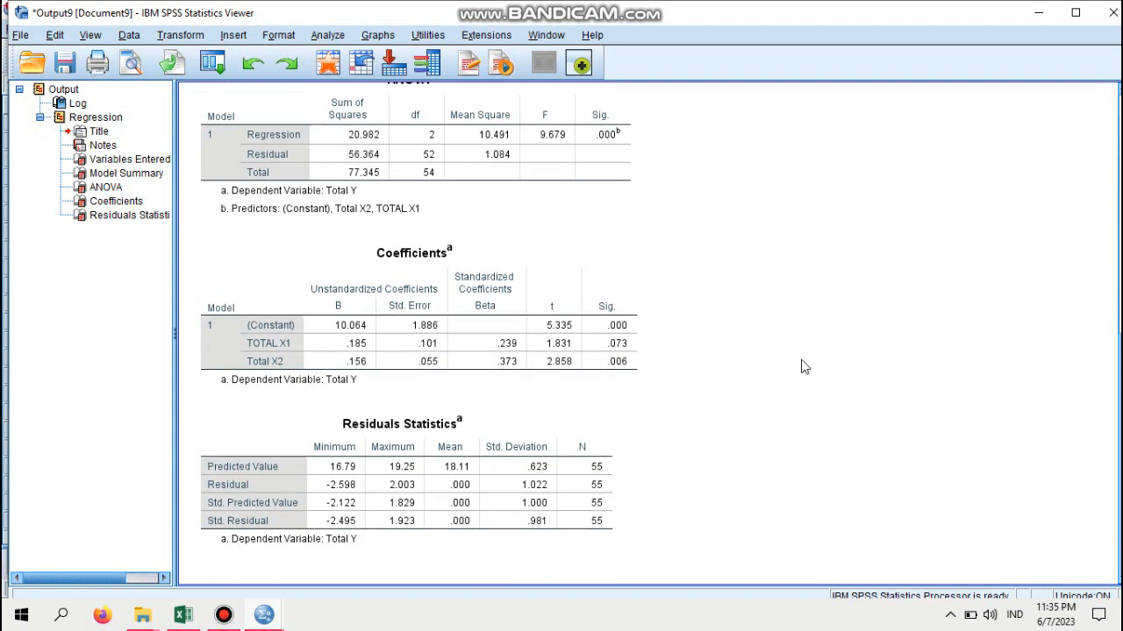
pyautogui.scroll(5, 804, 367)
pyautogui.scroll(6, 804, 367)
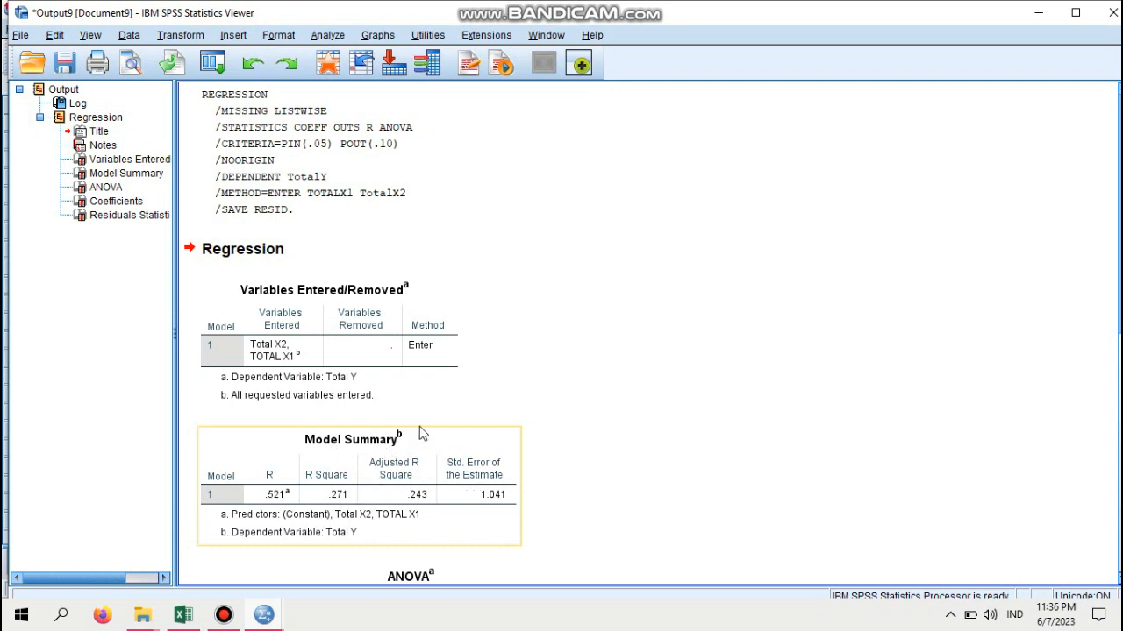
# Step: Save the regression output in the Analisis Data SPSS folder as Uji Hipotesis
pyautogui.click(21, 37)
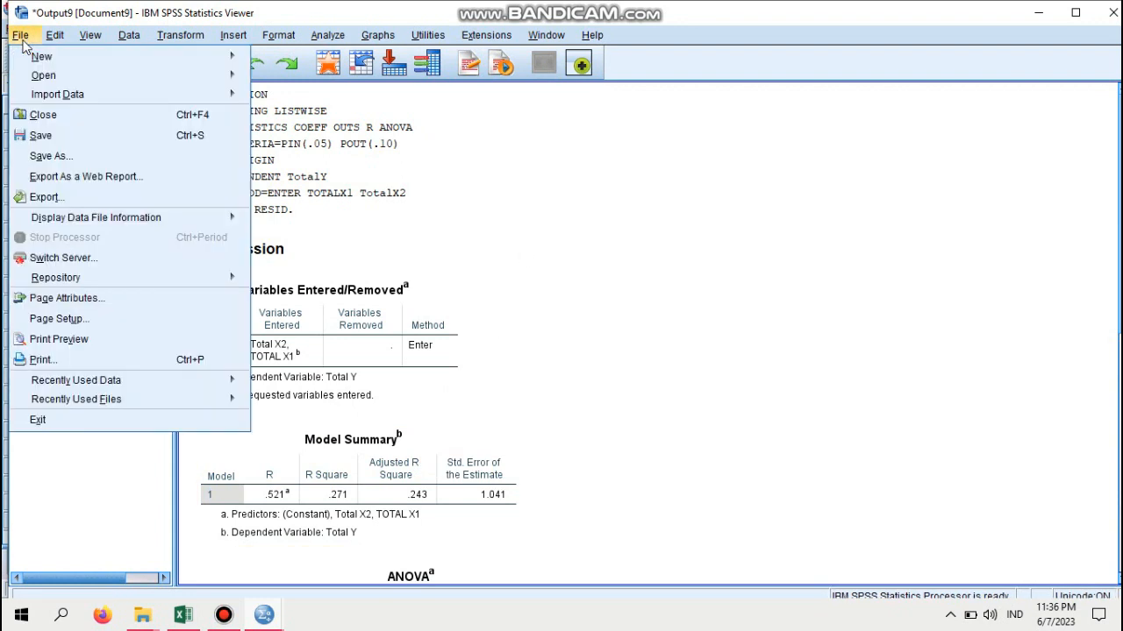
pyautogui.click(66, 155)
pyautogui.press('BackSpace')
pyautogui.write('Uji')
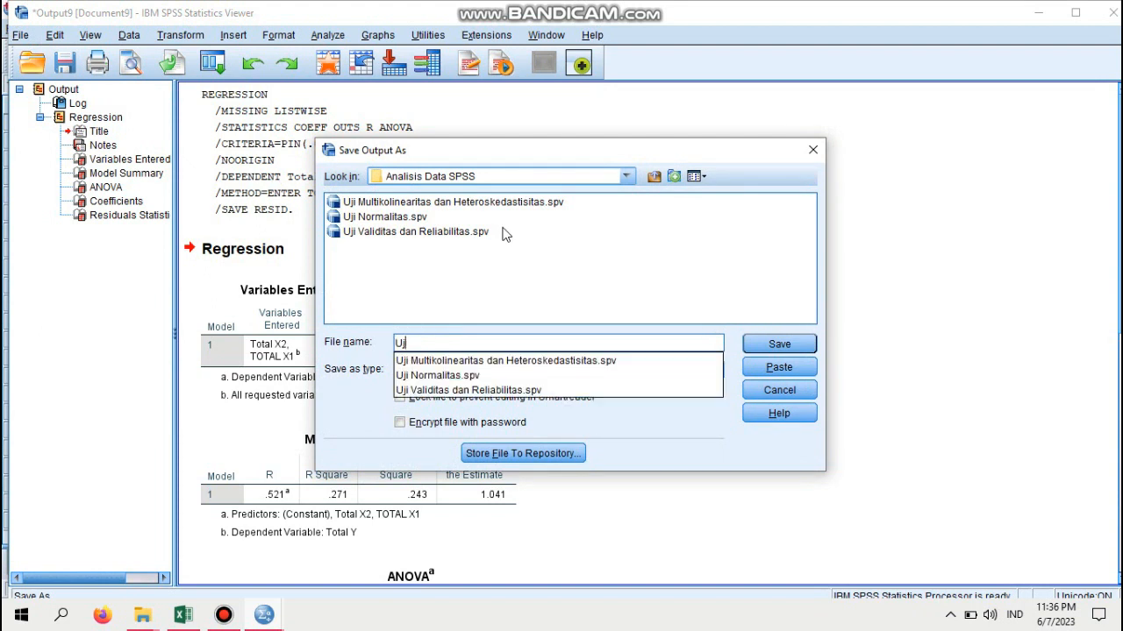
pyautogui.write(' Hipotesi')
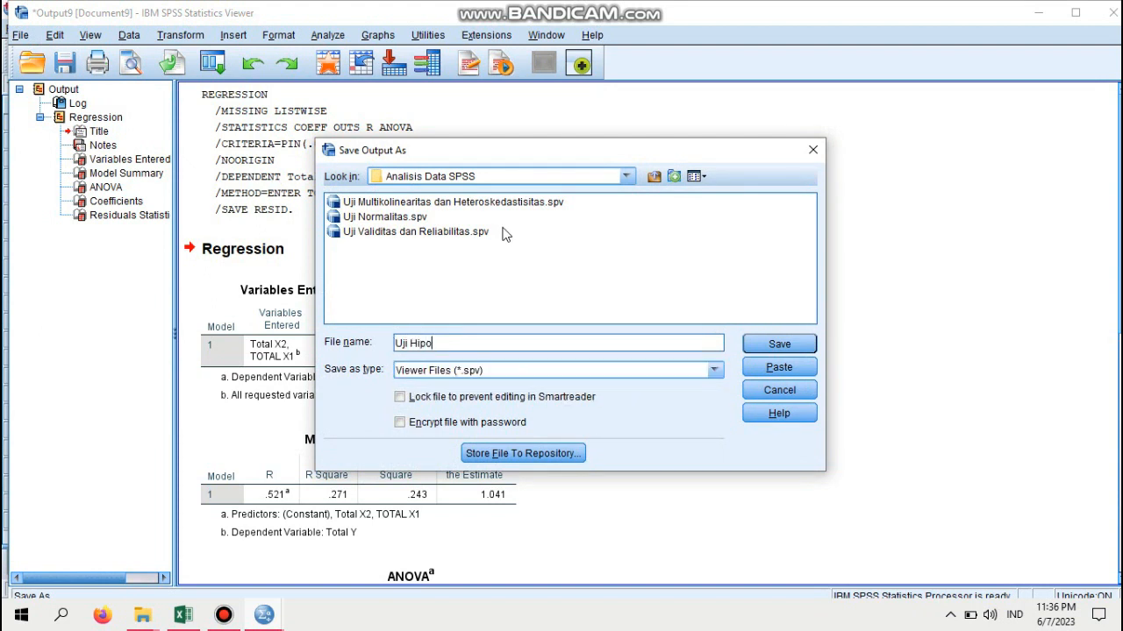
pyautogui.write('s')
pyautogui.click(752, 345)
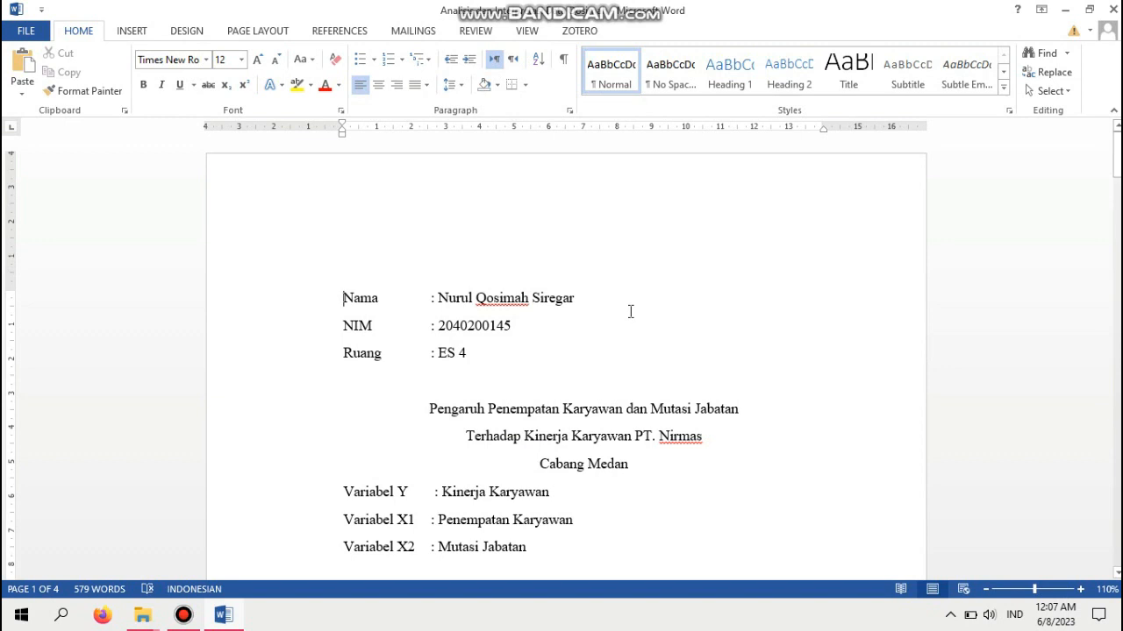
# Step: Read the Word report from its title and variable list to the Item-Total Statistics table under Uji Validitas
pyautogui.scroll(-2, 930, 329)
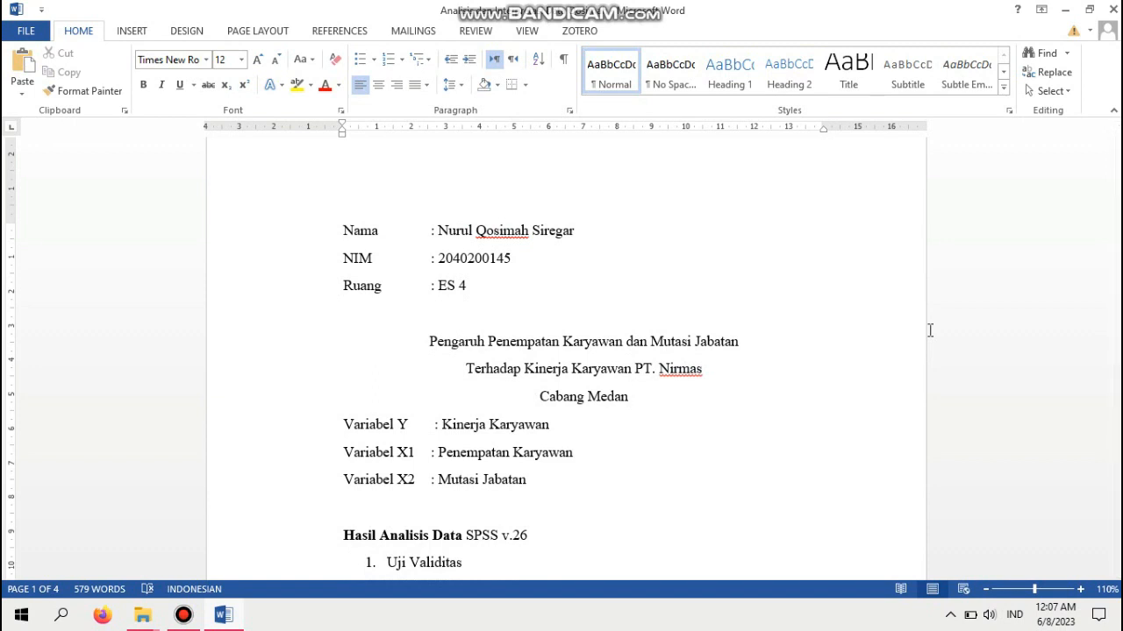
pyautogui.scroll(-1, 930, 330)
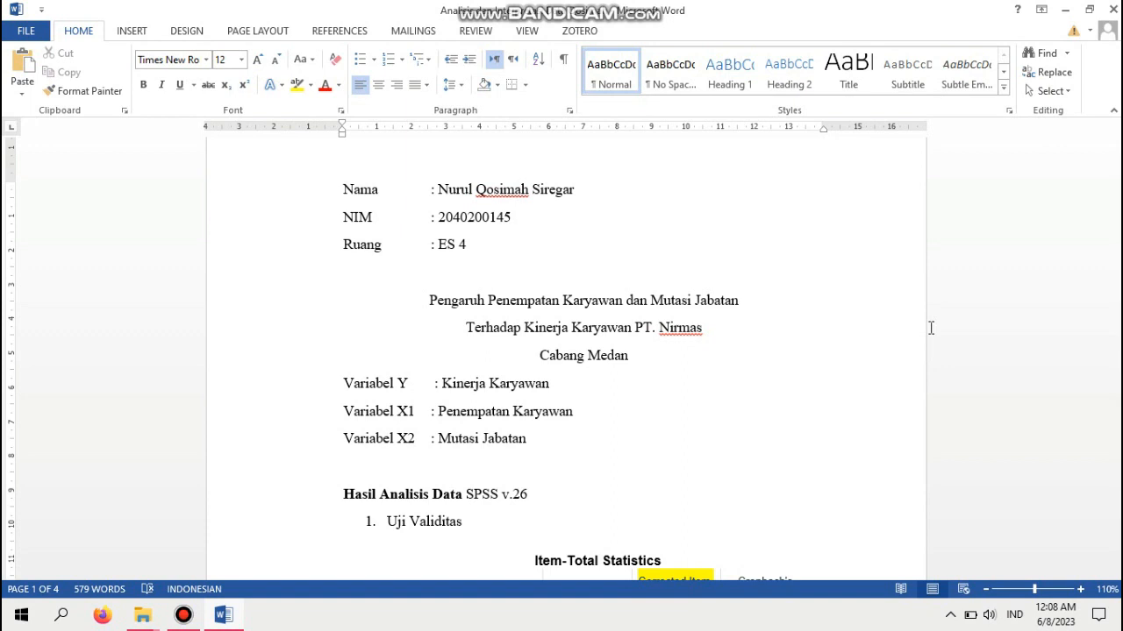
pyautogui.scroll(-2, 931, 328)
pyautogui.scroll(-4, 931, 328)
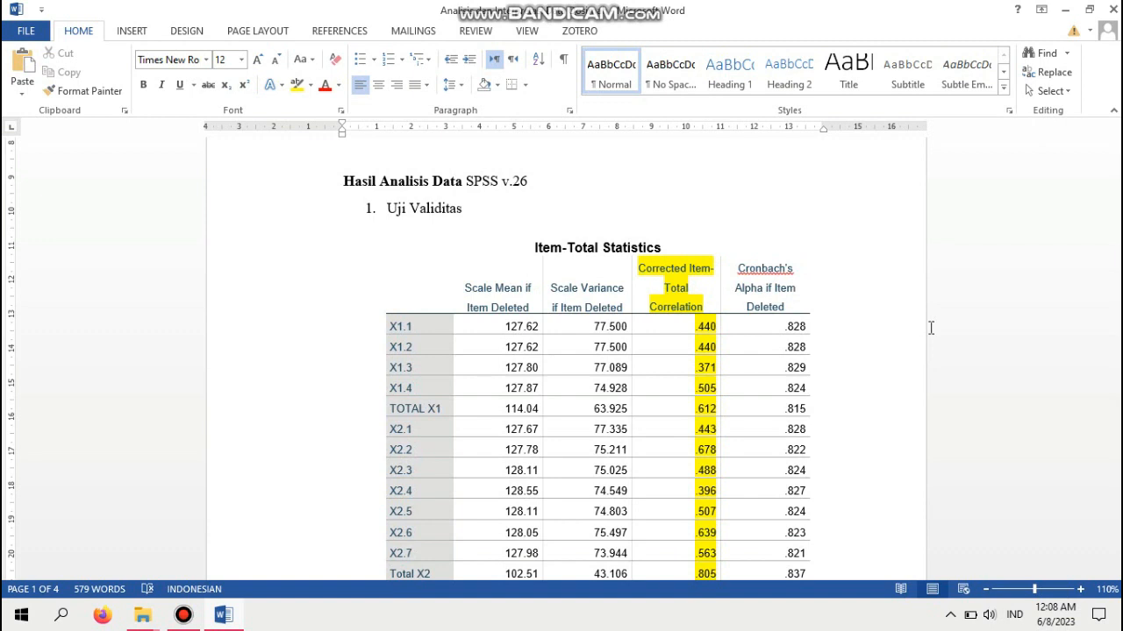
# Step: Compare the highlighted Corrected Item-Total Correlation values under Uji Validitas with the r tabel value and read the validity conclusion
pyautogui.scroll(-1, 930, 327)
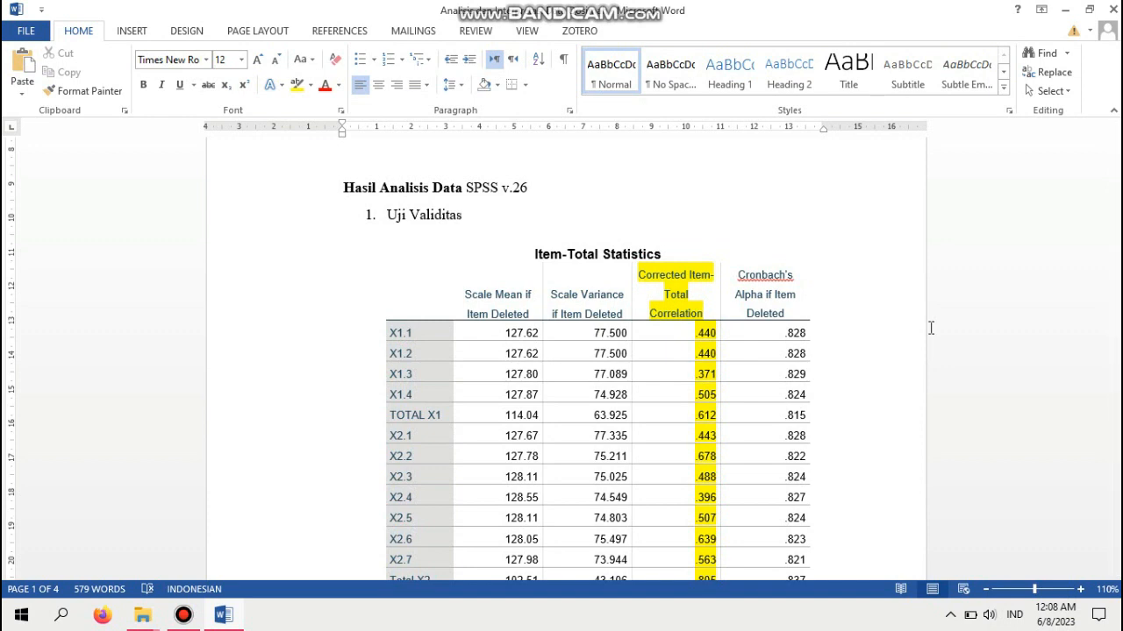
pyautogui.scroll(-2, 931, 328)
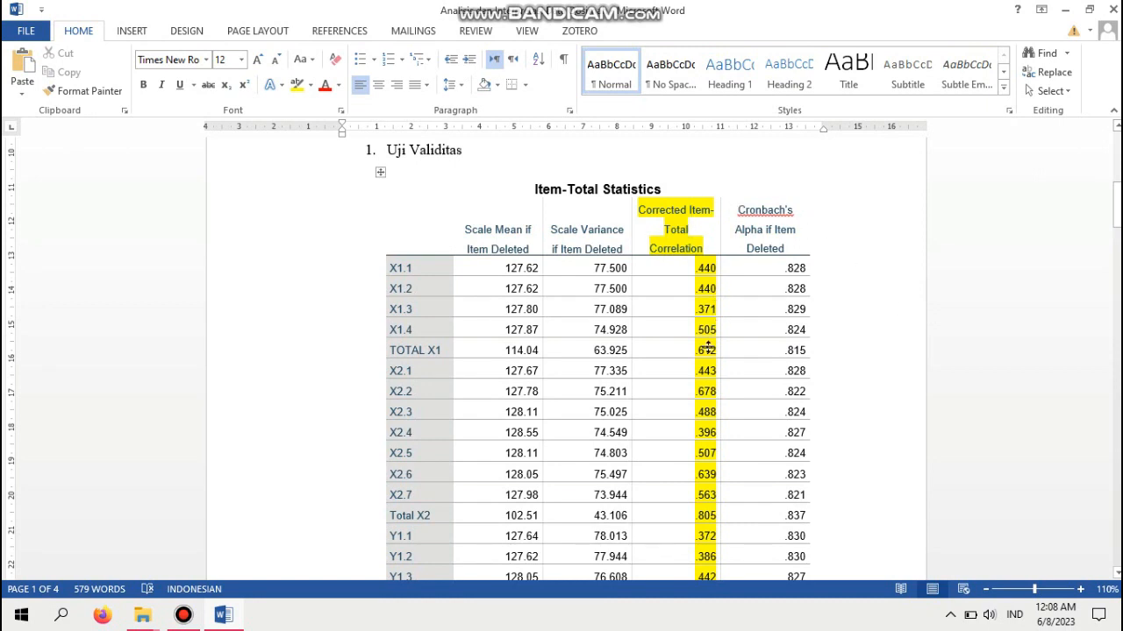
pyautogui.scroll(-4, 780, 333)
pyautogui.scroll(-11, 781, 333)
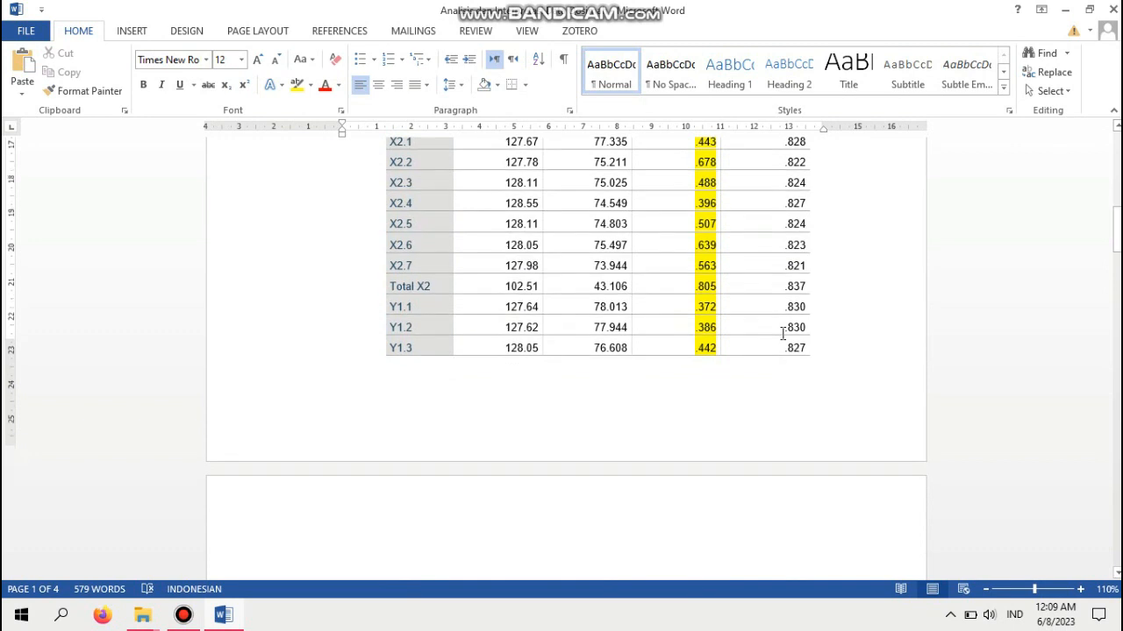
pyautogui.scroll(-3, 780, 333)
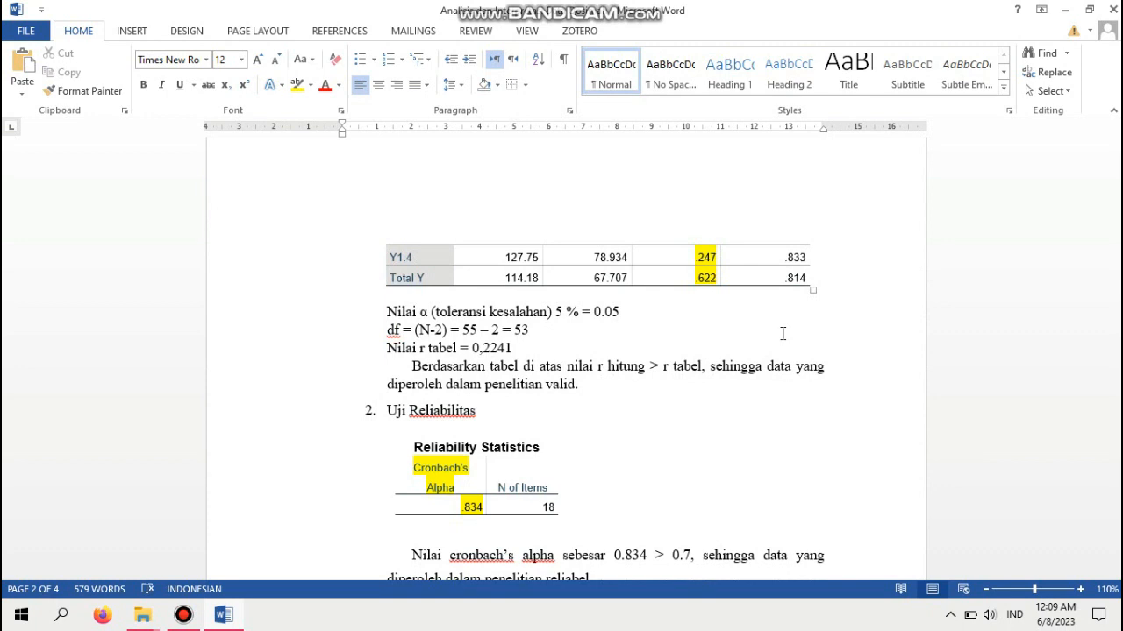
pyautogui.scroll(-1, 783, 334)
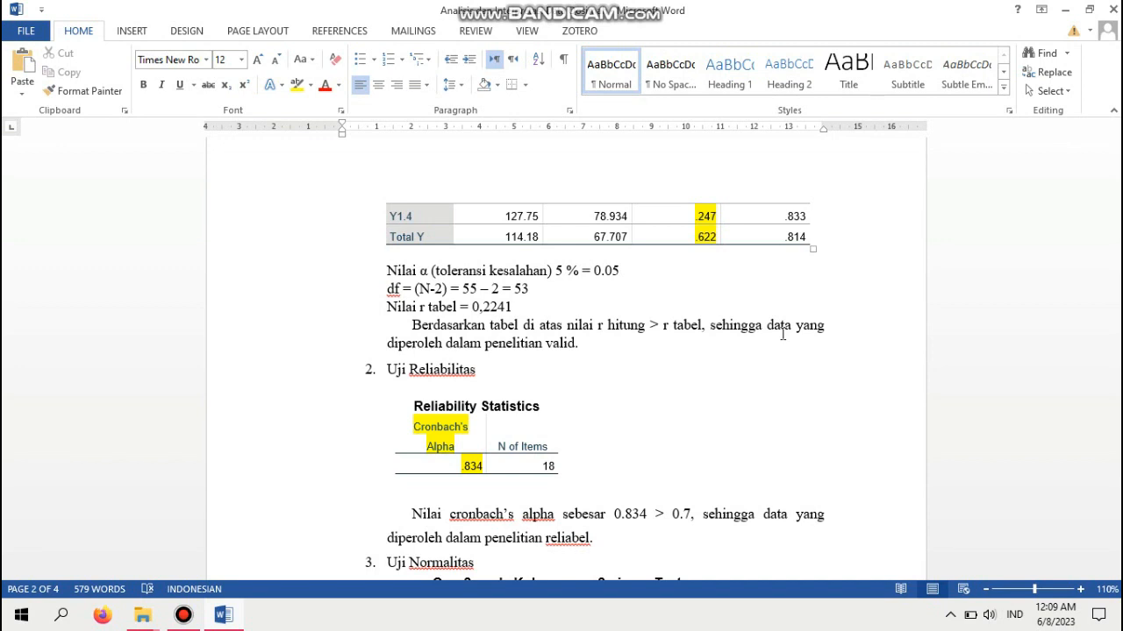
pyautogui.scroll(8, 783, 333)
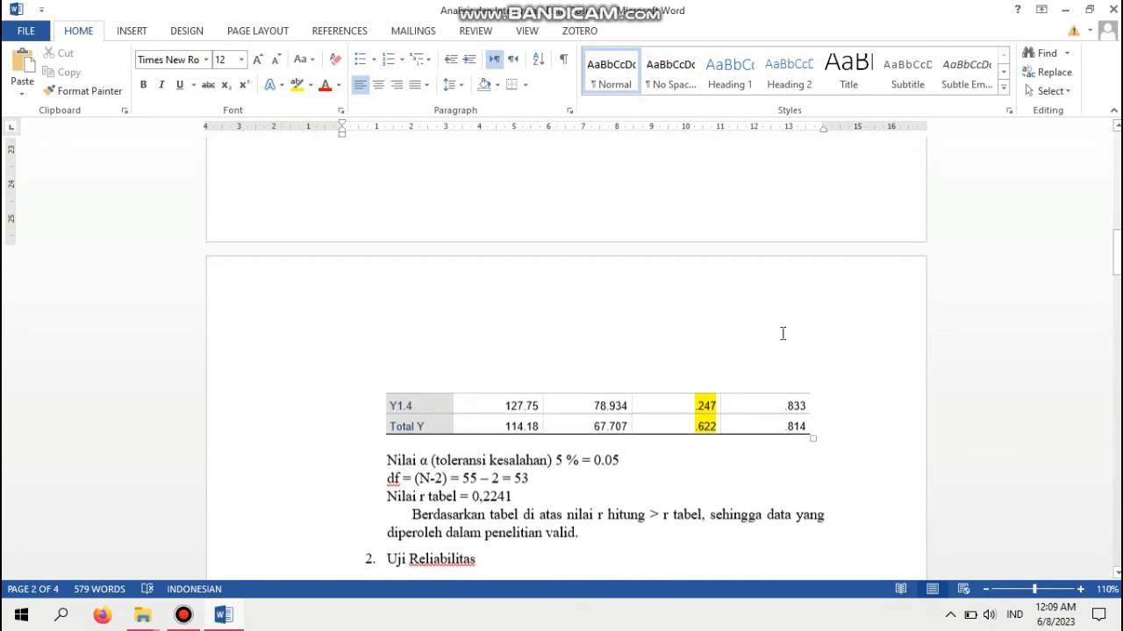
pyautogui.scroll(6, 783, 333)
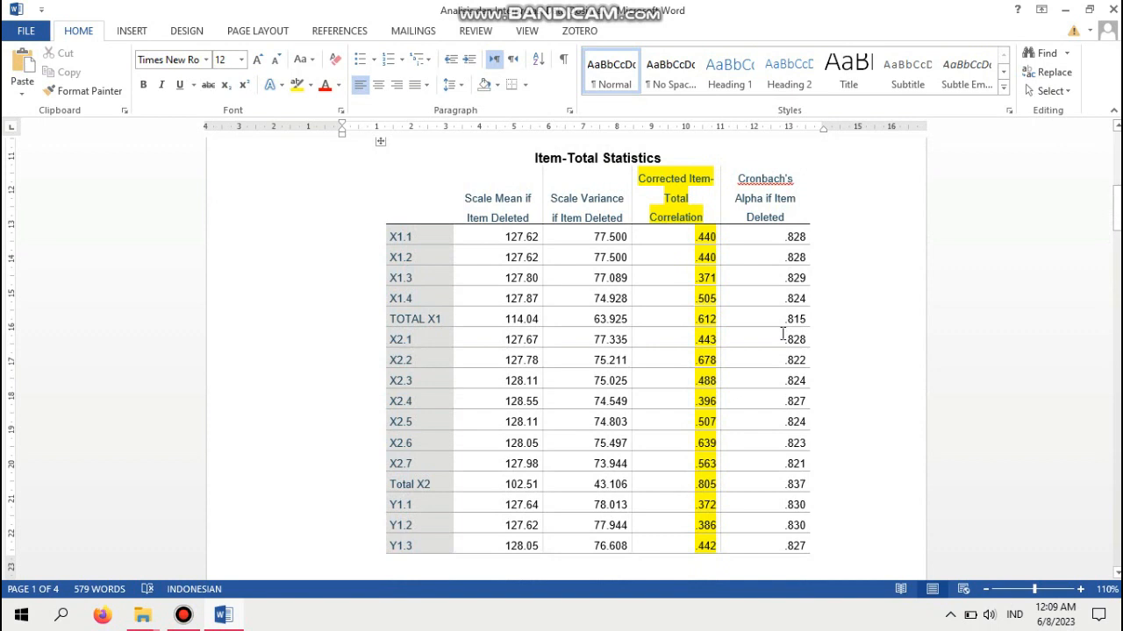
pyautogui.scroll(-10, 783, 334)
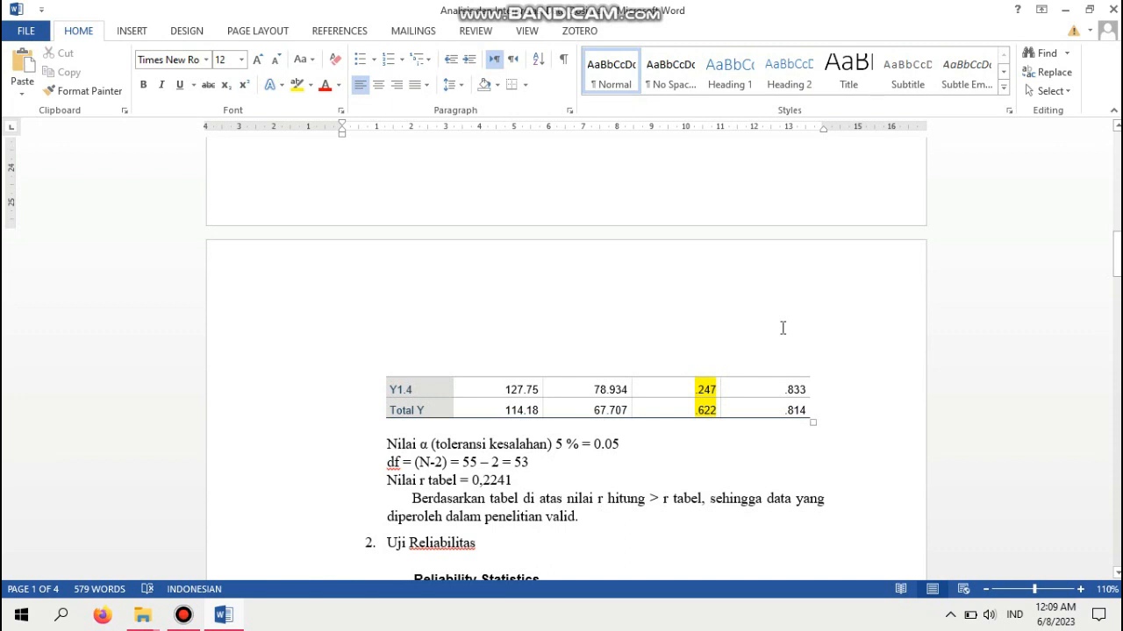
pyautogui.scroll(9, 782, 328)
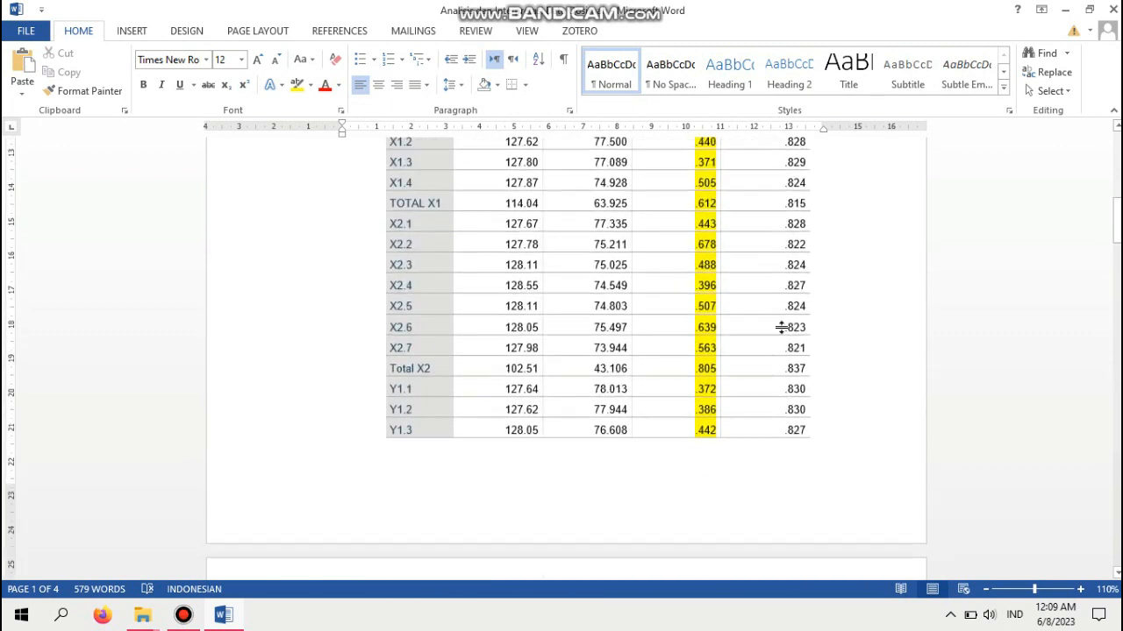
pyautogui.scroll(2, 780, 326)
pyautogui.scroll(-2, 781, 326)
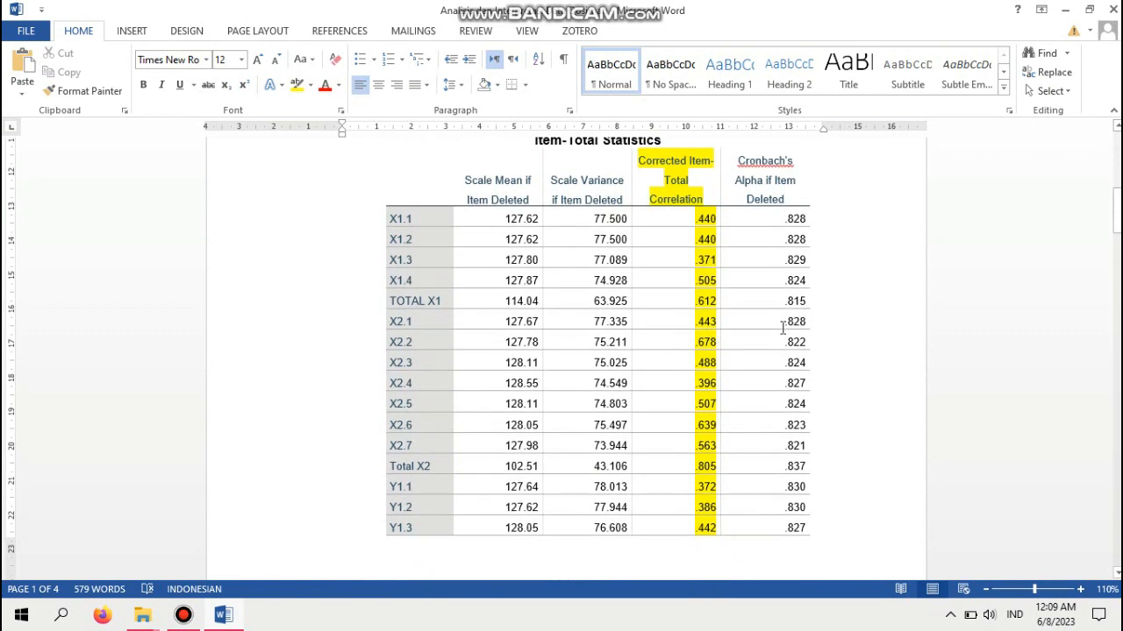
pyautogui.scroll(-8, 782, 328)
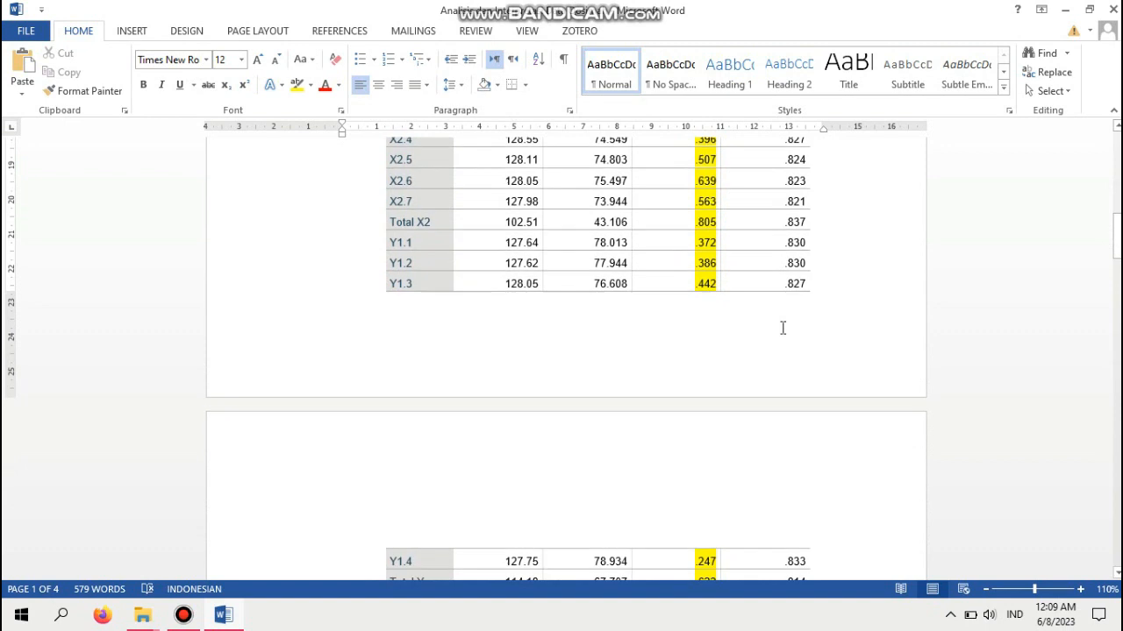
pyautogui.scroll(-7, 783, 328)
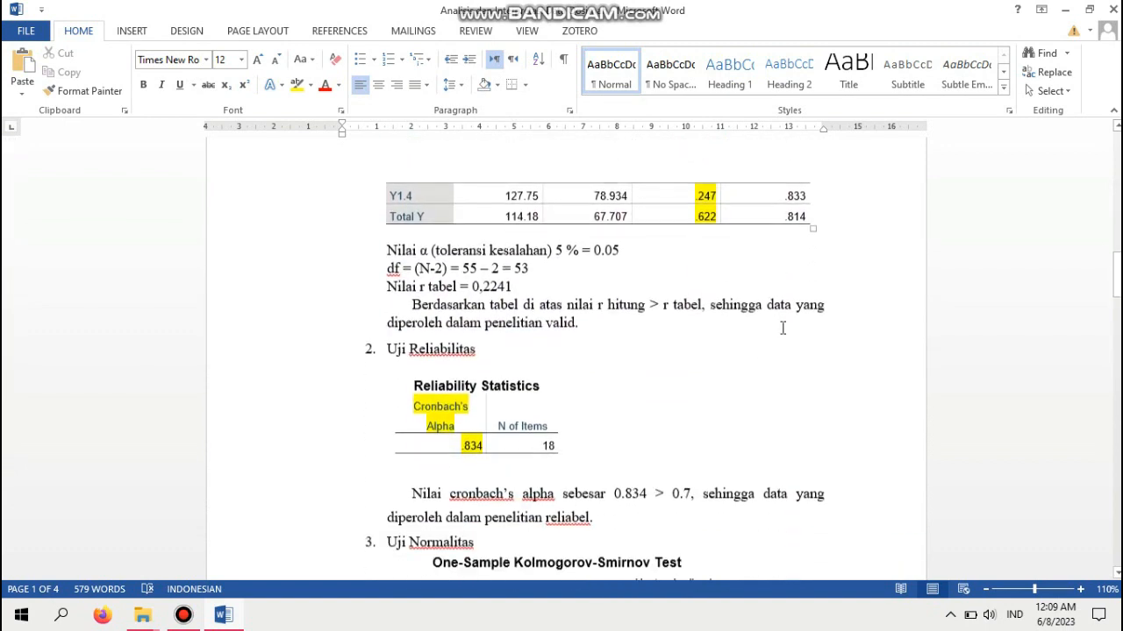
# Step: Read the Cronbach's Alpha result under Uji Reliabilitas and the One-Sample Kolmogorov-Smirnov Test with its conclusion under Uji Normalitas
pyautogui.scroll(-2, 782, 328)
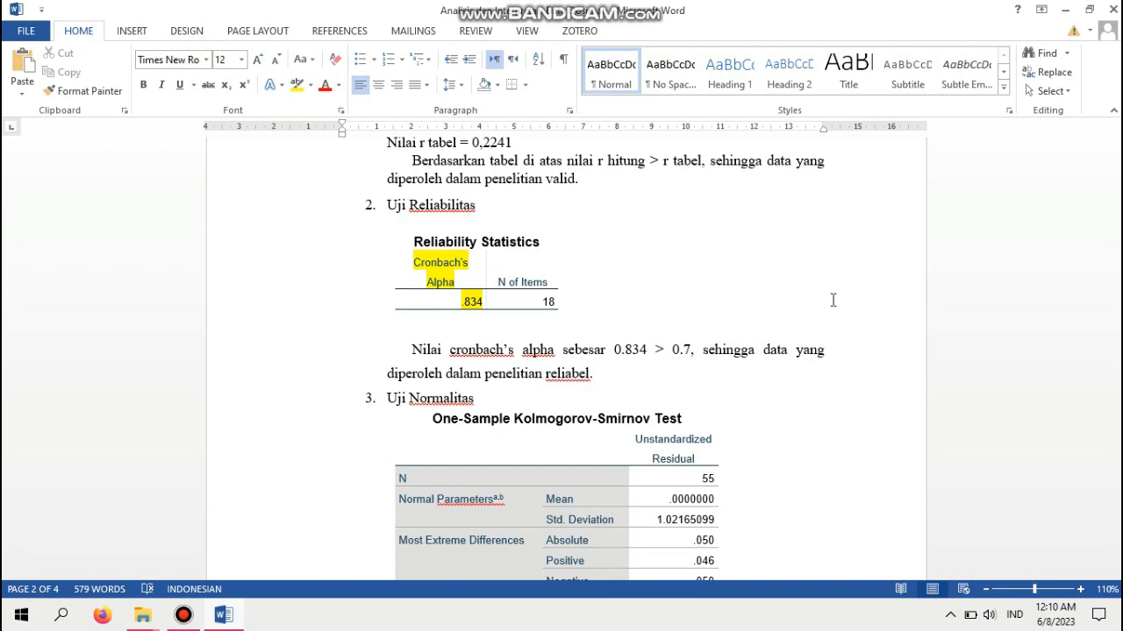
pyautogui.scroll(-4, 833, 300)
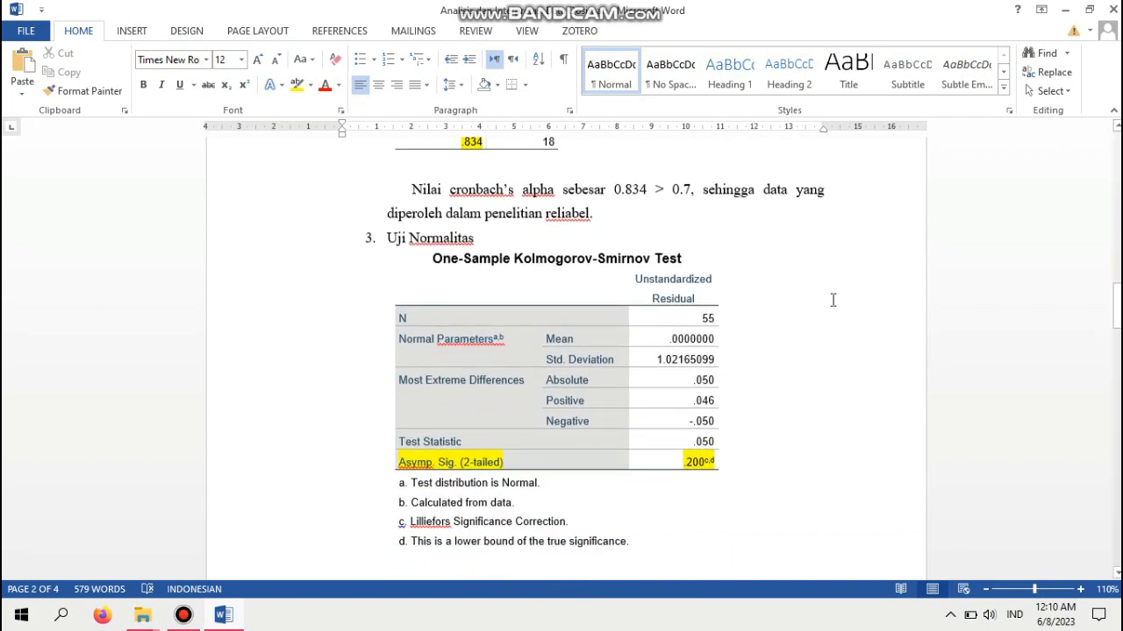
pyautogui.scroll(-1, 833, 300)
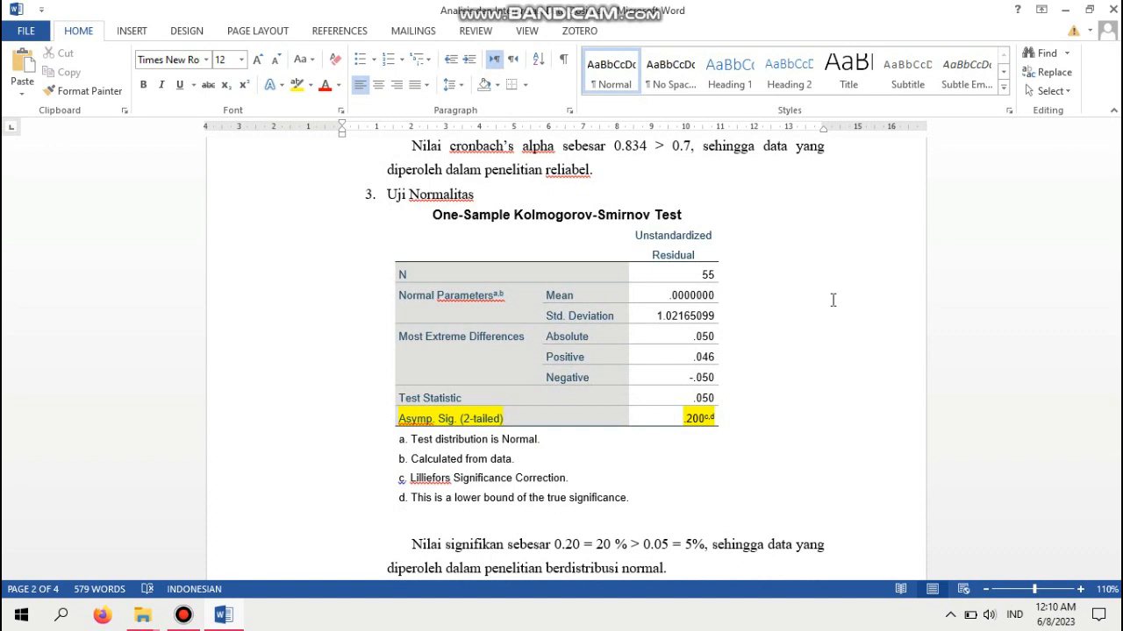
pyautogui.scroll(-1, 833, 300)
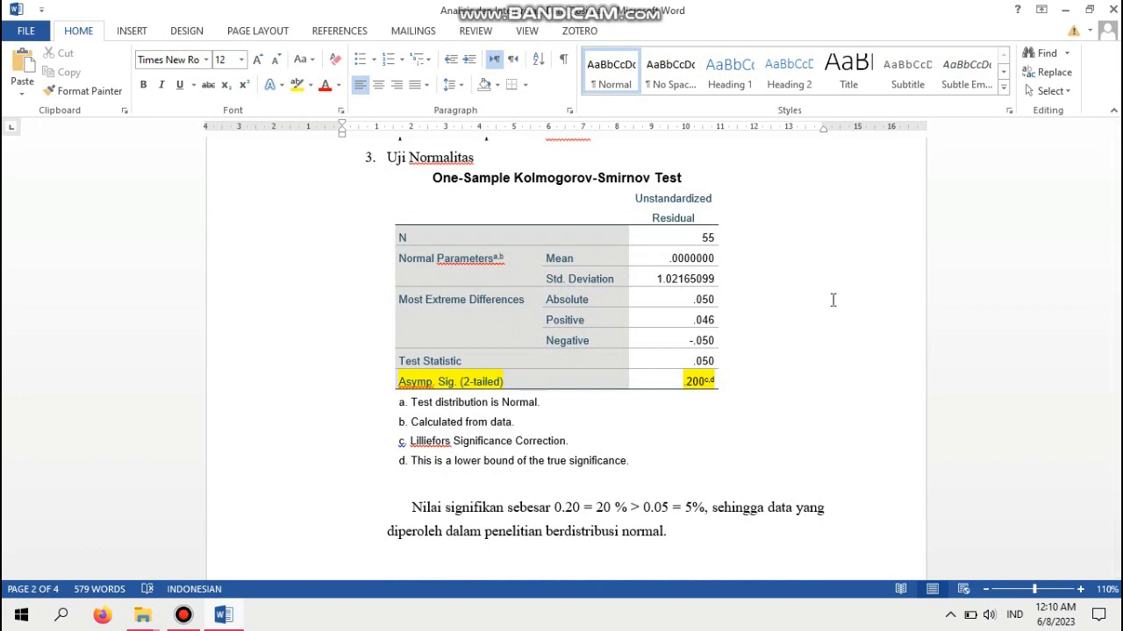
pyautogui.scroll(-1, 834, 300)
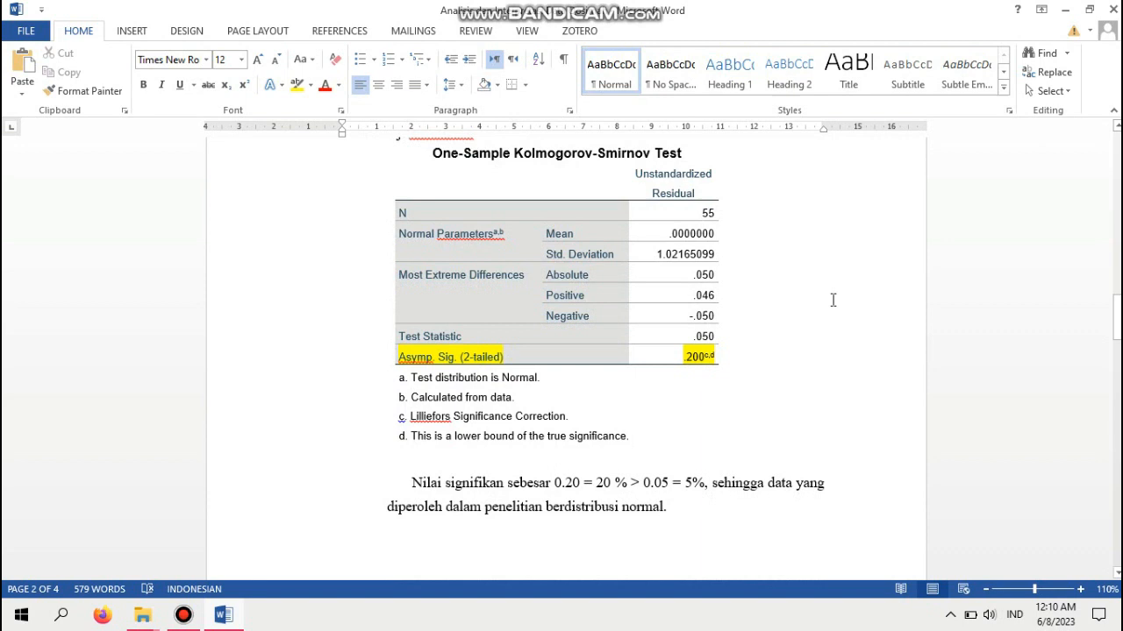
pyautogui.scroll(-2, 833, 300)
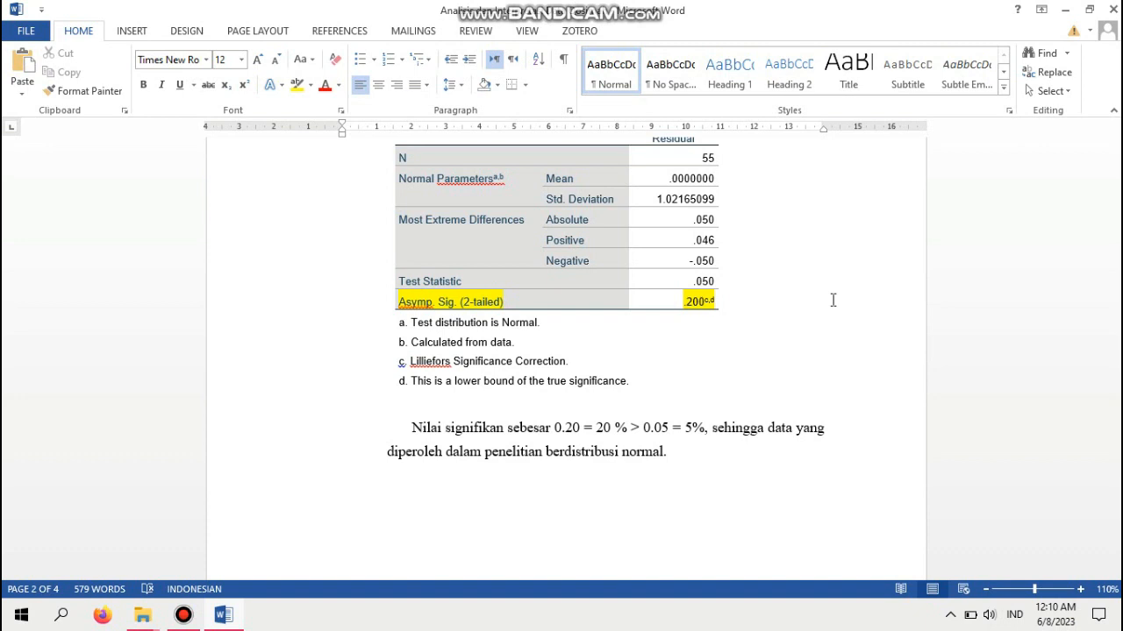
# Step: Examine the VIF values under Uji Multikolinearitas and the Sig. values with their interpretation under Uji Heteroskedastisitas
pyautogui.scroll(-6, 833, 300)
pyautogui.scroll(-7, 833, 300)
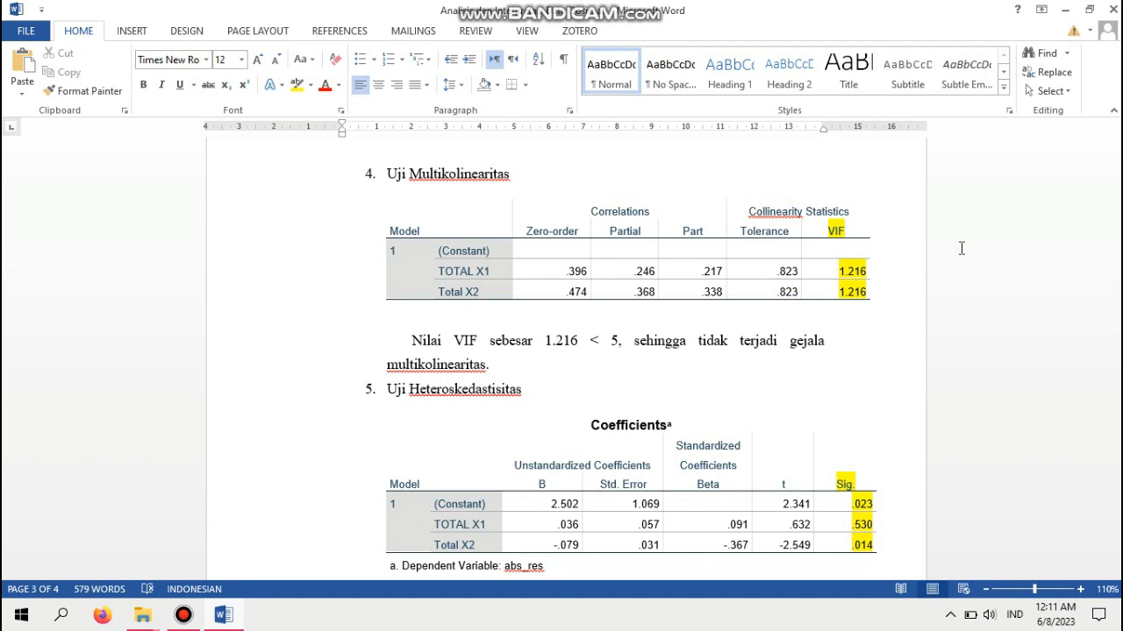
pyautogui.scroll(-5, 961, 248)
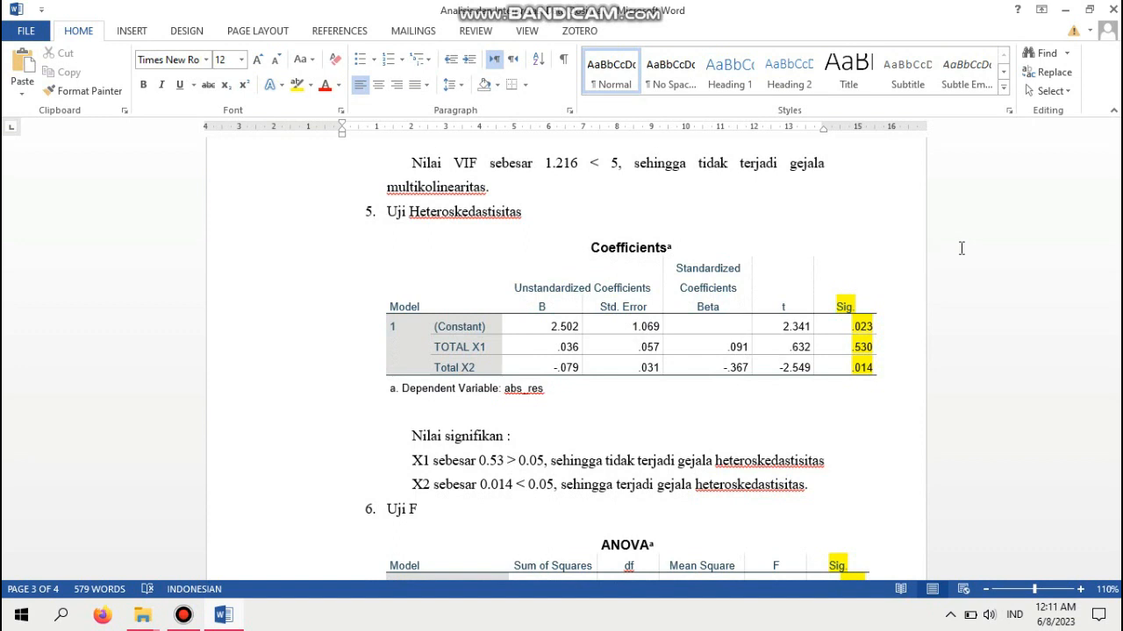
pyautogui.scroll(-1, 961, 248)
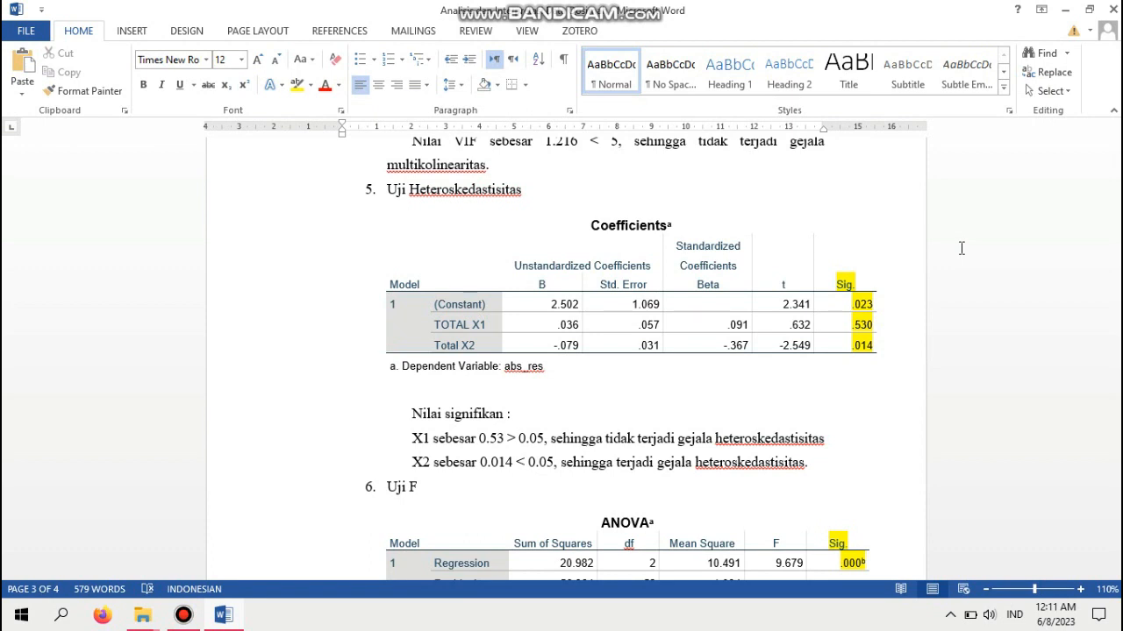
pyautogui.scroll(-3, 962, 248)
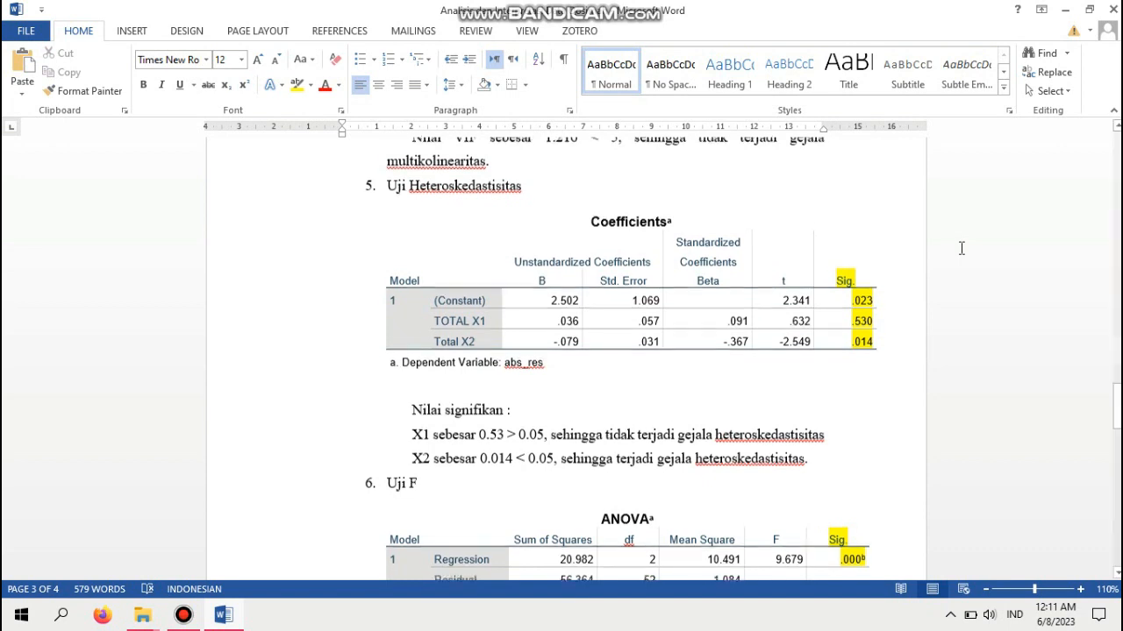
# Step: Read the hypothesis test tables and their conclusions from Uji F through Uji t to Uji Adjusted R Square
pyautogui.scroll(-4, 962, 248)
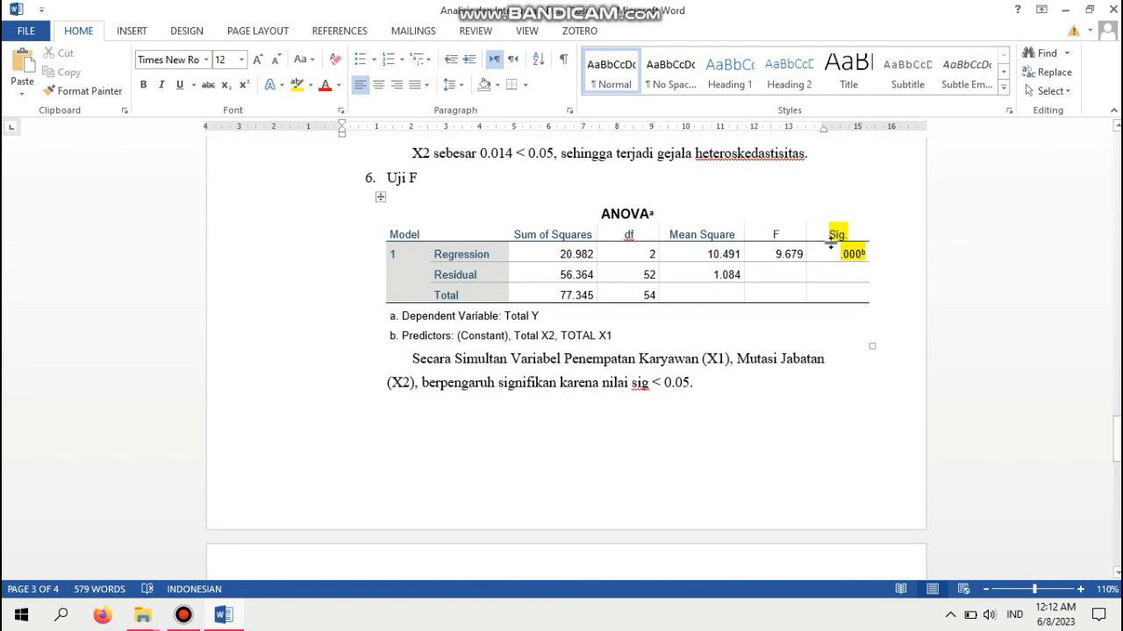
pyautogui.scroll(-1, 917, 272)
pyautogui.scroll(-10, 916, 272)
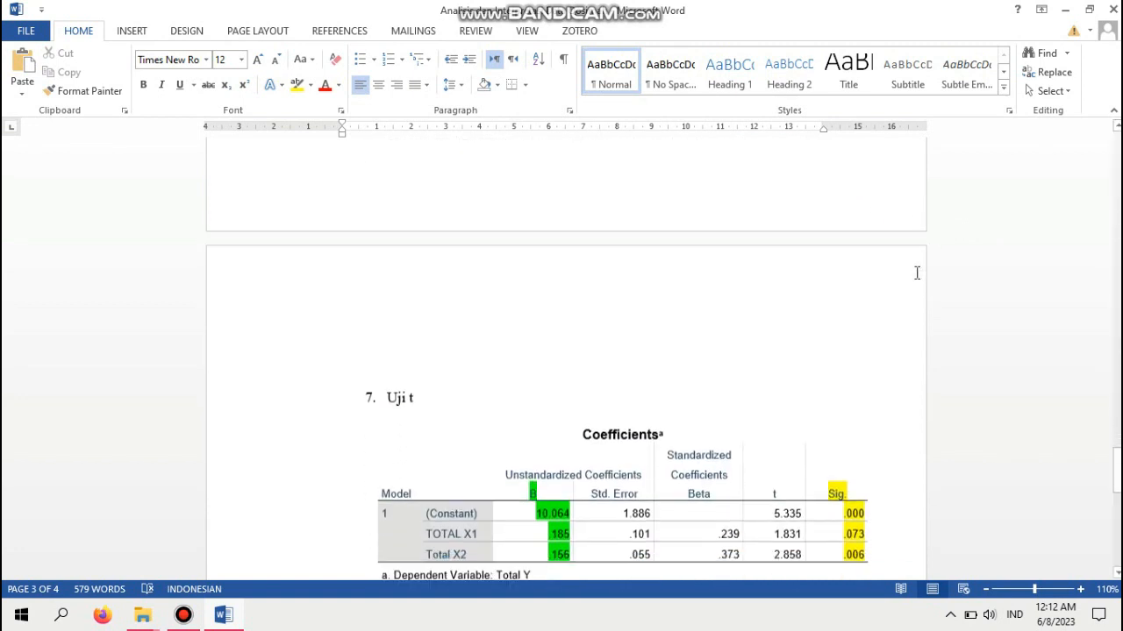
pyautogui.scroll(2, 917, 272)
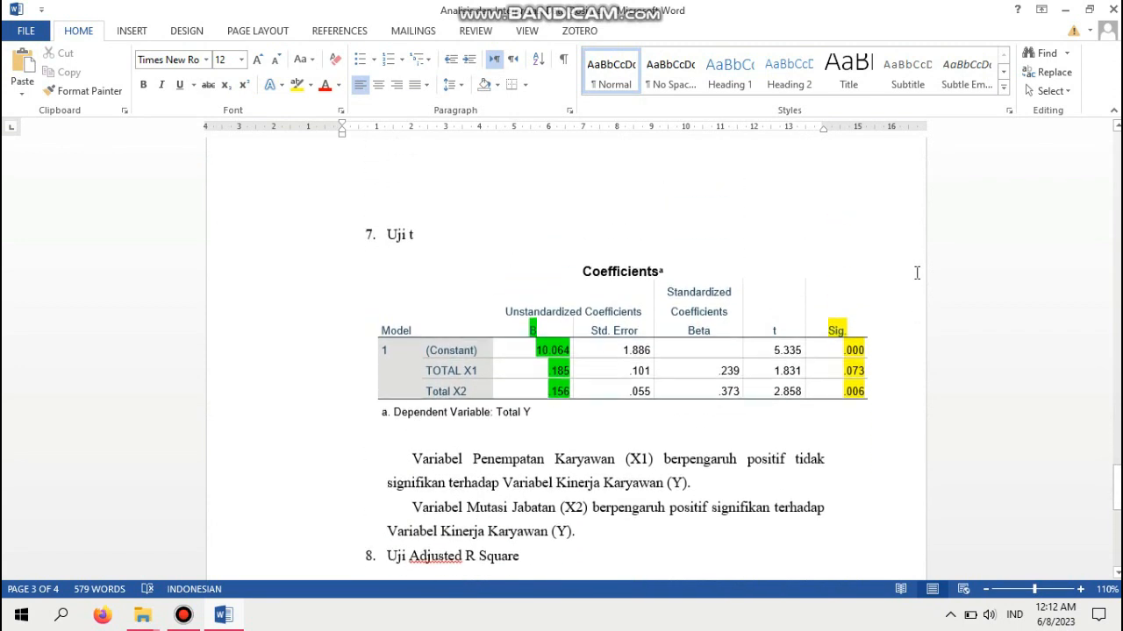
pyautogui.scroll(-1, 916, 272)
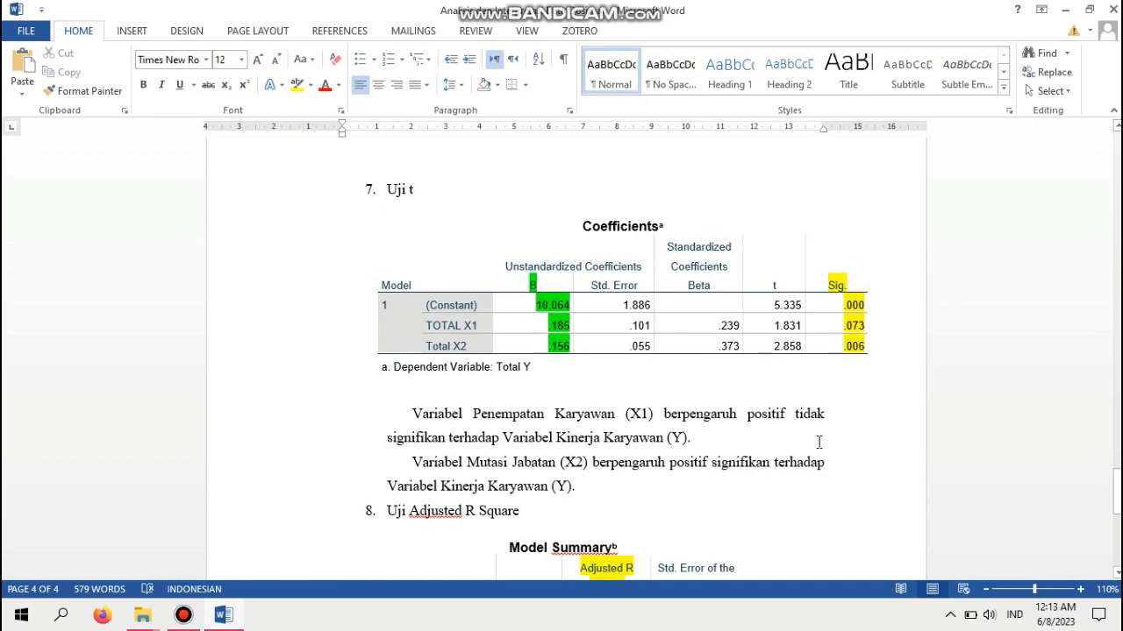
pyautogui.scroll(-6, 818, 442)
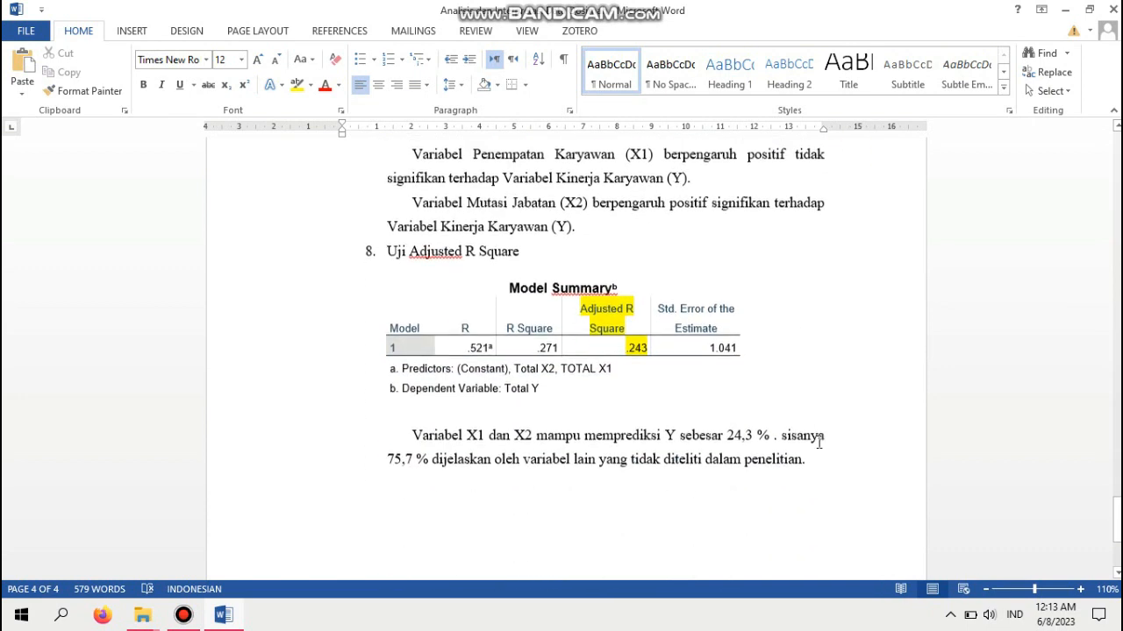